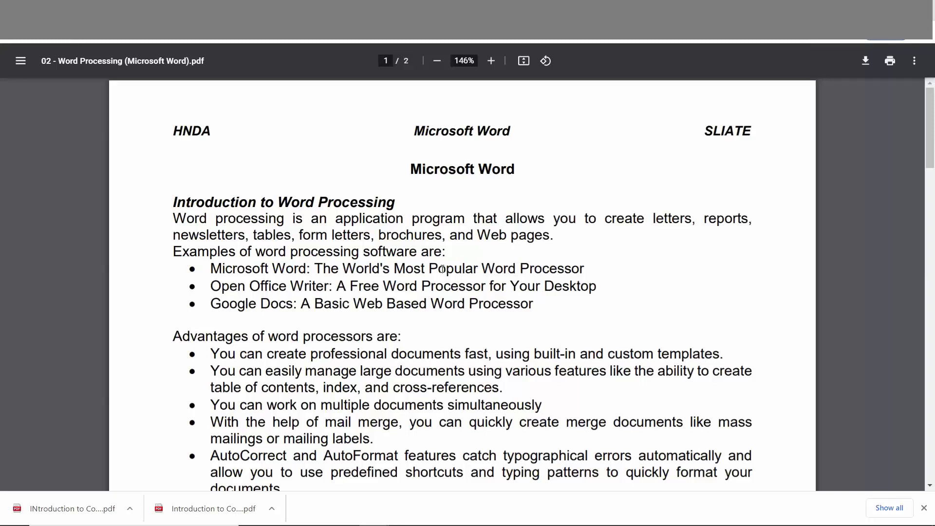
Highlight the Microsoft Word example bullet, then clear that highlight
left_click_drag(438, 269, 496, 269)
left_click_drag(588, 269, 587, 269)
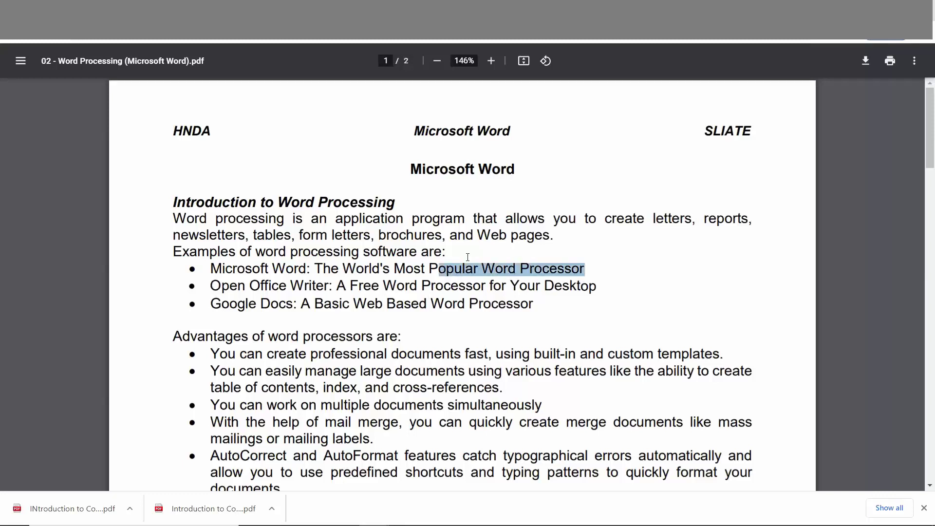
left_click(400, 269)
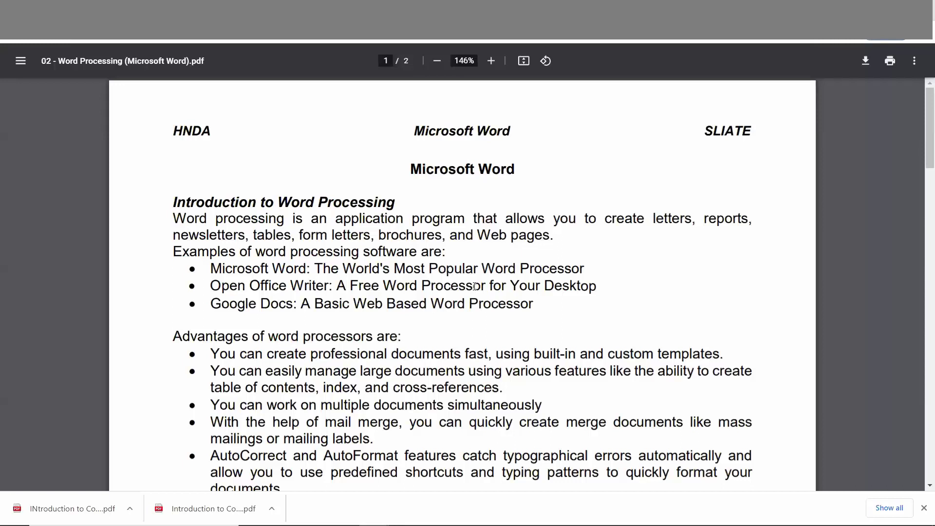
Select the Advantages heading and its bullets through PDF export, then read to page 1's end
scroll(426, 260, "down", 1)
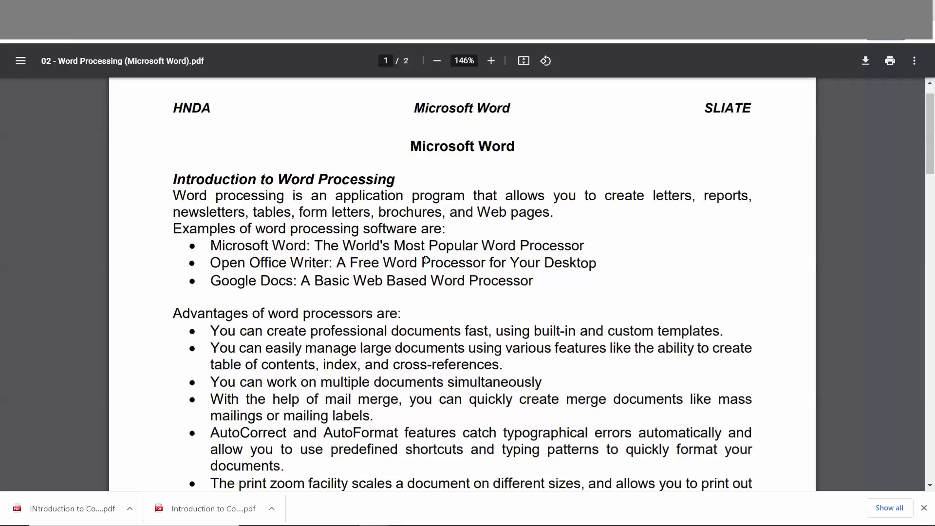
scroll(426, 260, "down", 2)
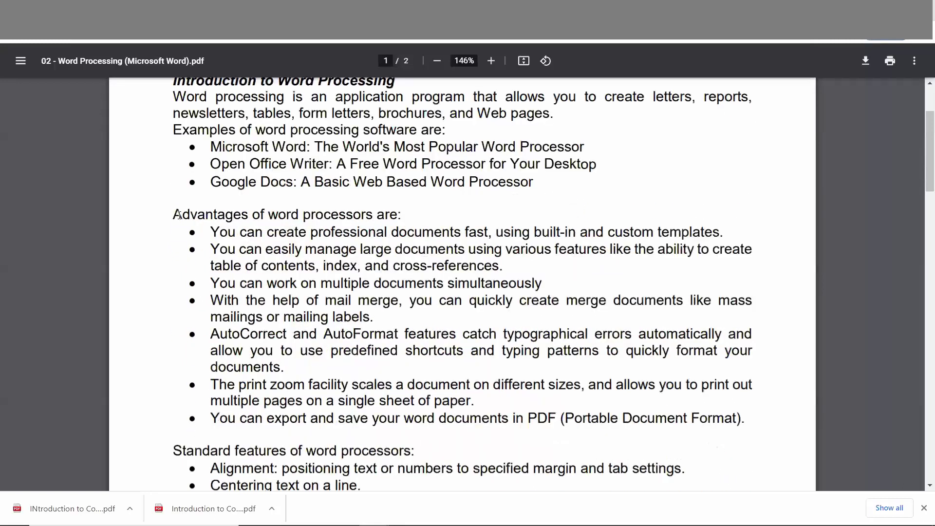
triple_click(404, 219)
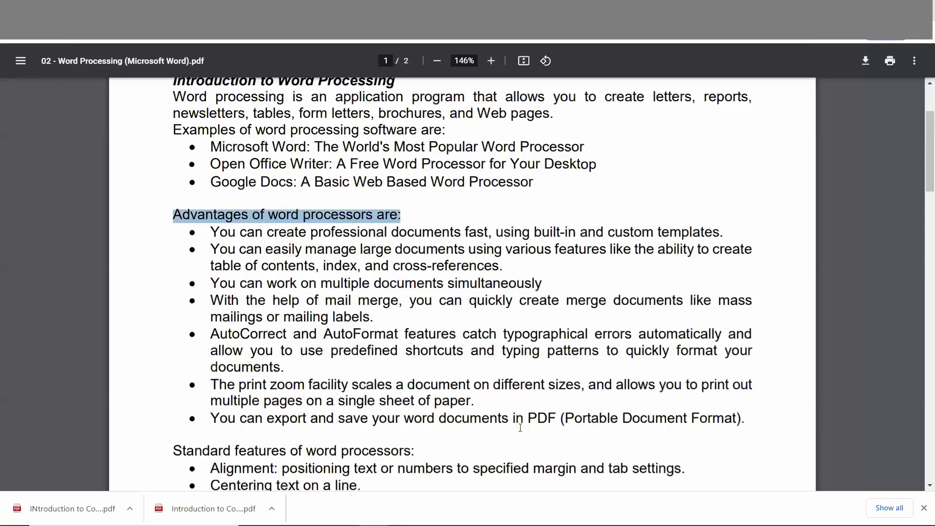
left_click_drag(520, 427, 604, 433)
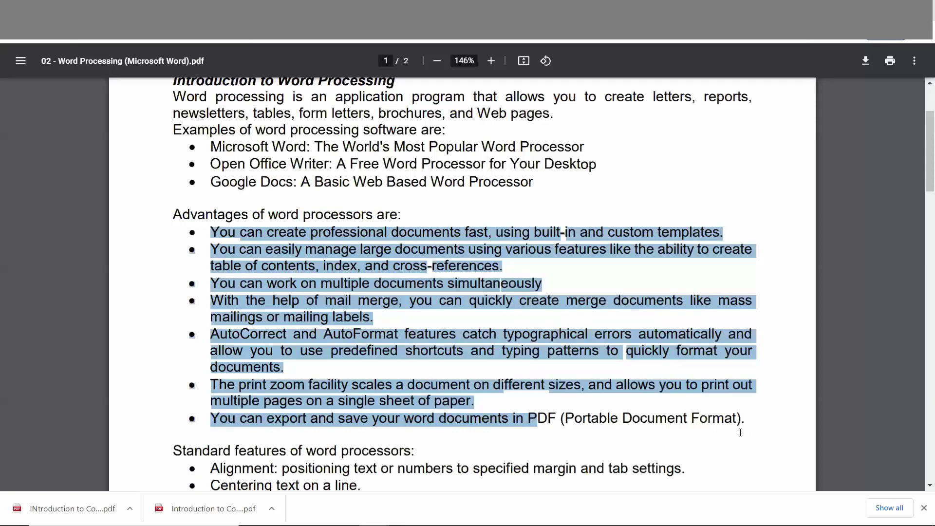
left_click_drag(537, 419, 741, 419)
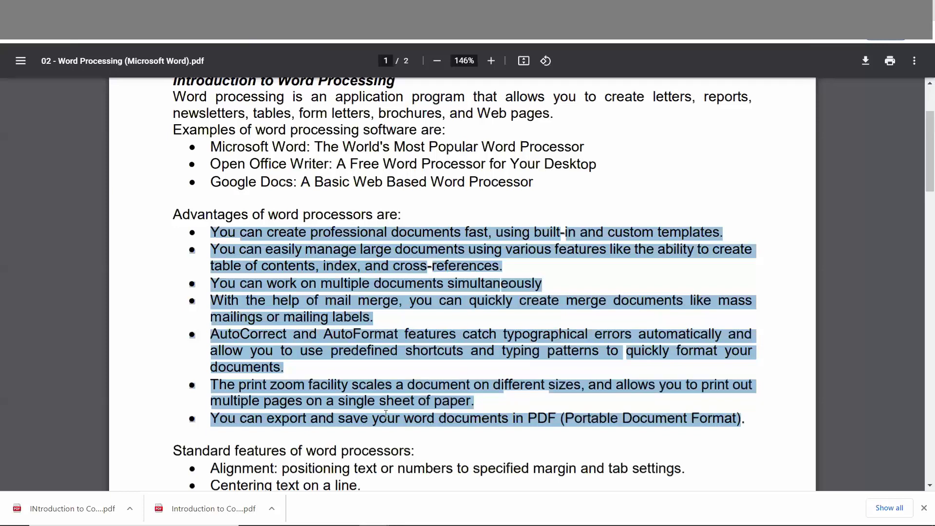
scroll(381, 417, "down", 10)
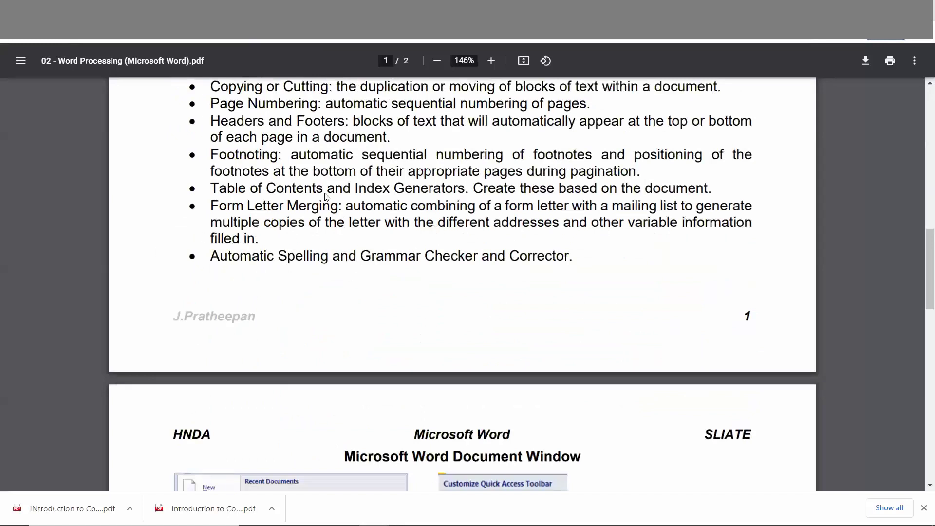
Look at the page 2 Word window diagram, then return up to the Advantages list
scroll(325, 196, "down", 10)
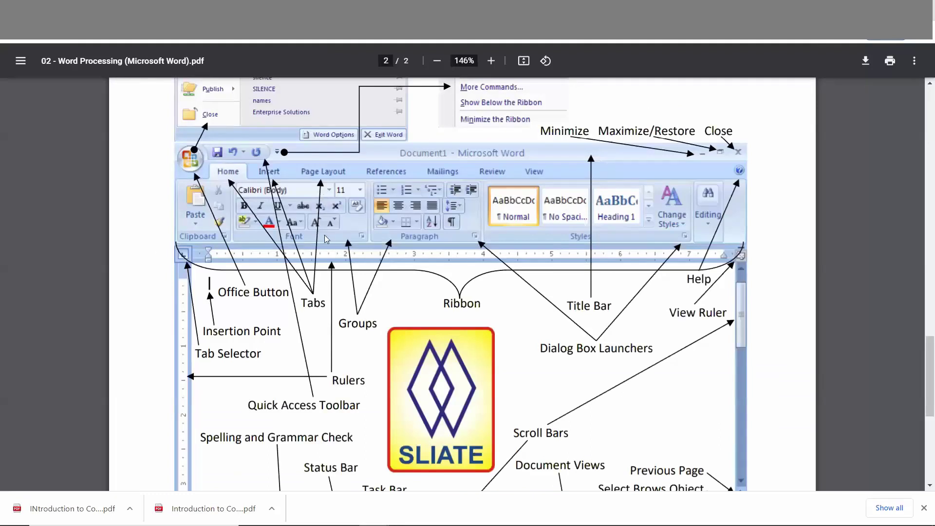
scroll(331, 250, "up", 4)
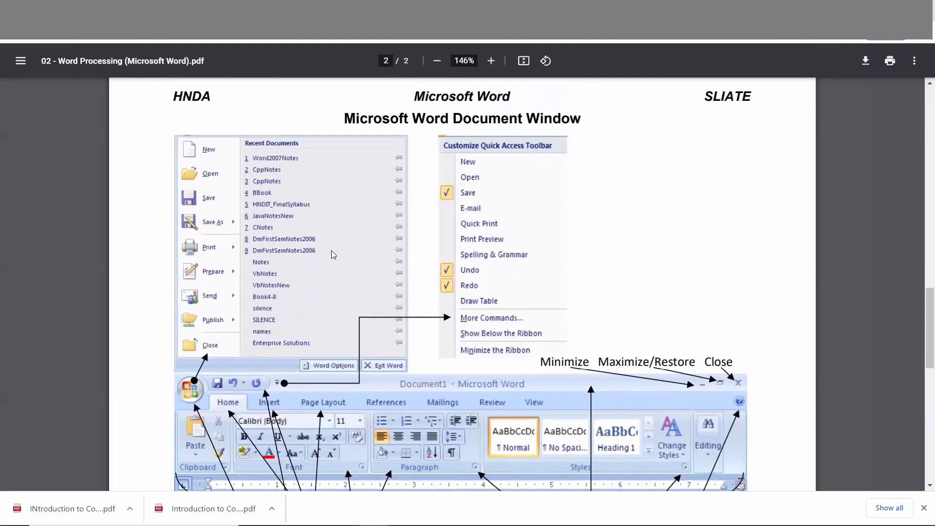
scroll(331, 250, "up", 1)
scroll(332, 250, "up", 4)
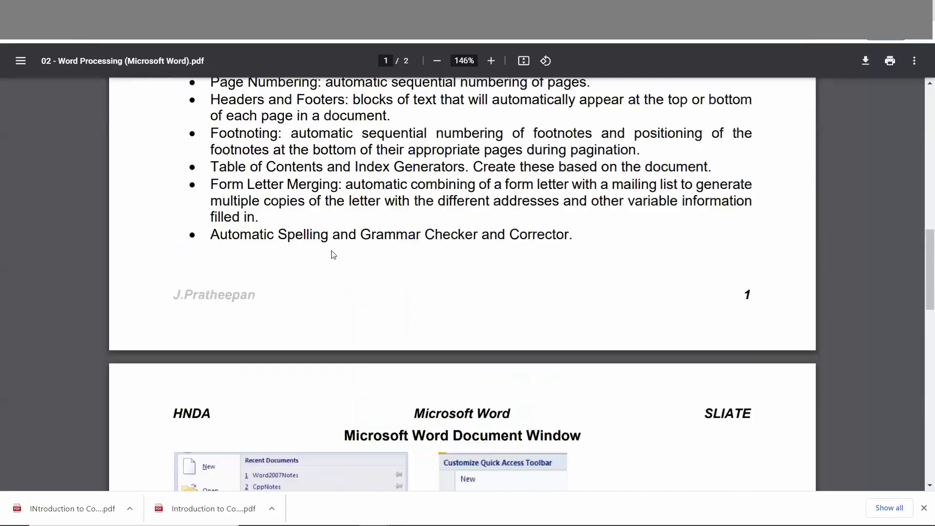
scroll(333, 254, "up", 6)
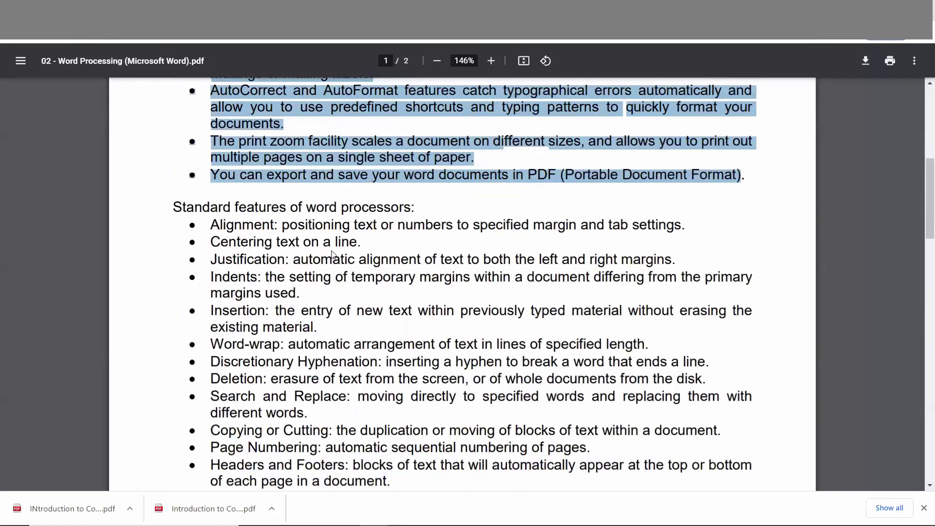
scroll(340, 276, "up", 4)
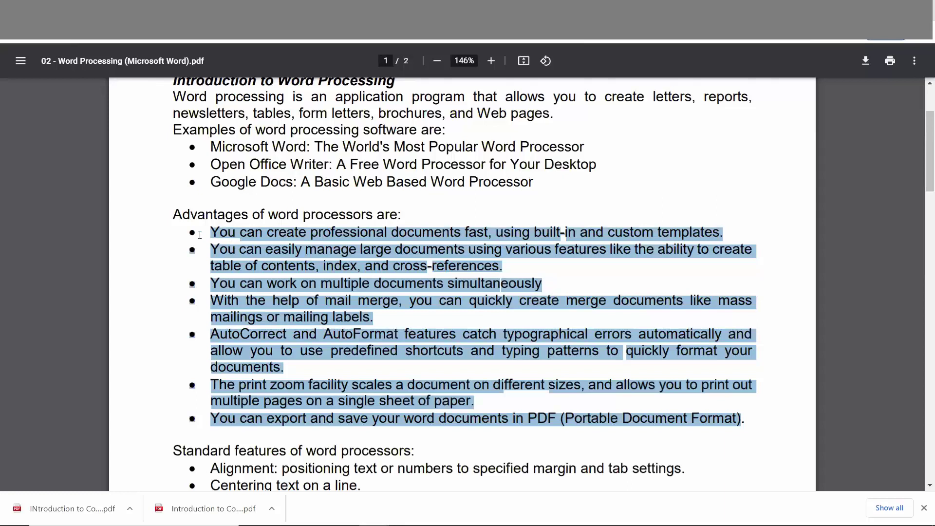
Clear the list selection, then highlight table of contents, mail merge, multiple documents, AutoCorrect and print zoom
left_click(430, 249)
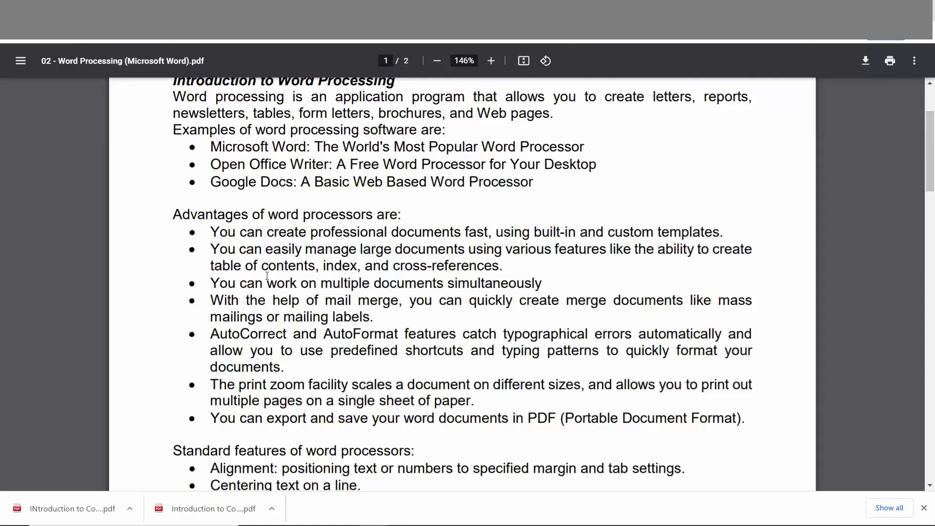
left_click_drag(210, 267, 500, 265)
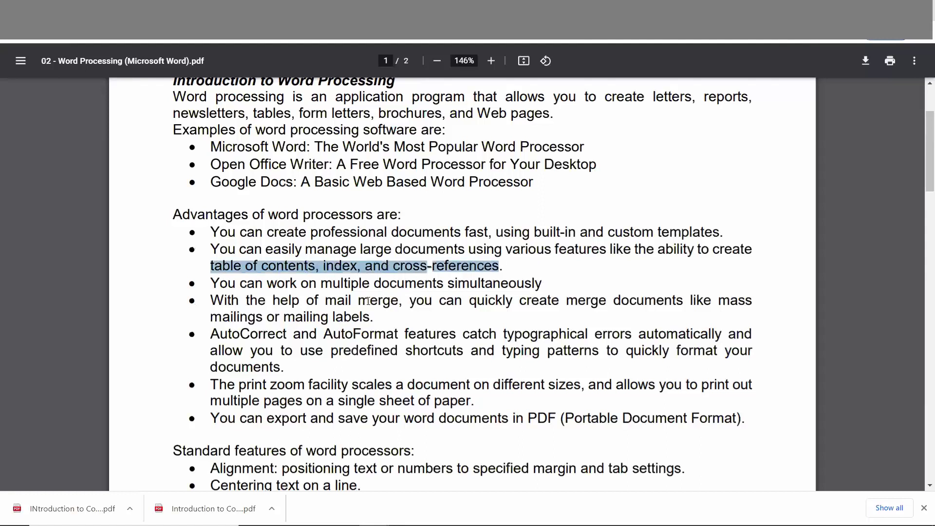
left_click_drag(326, 300, 408, 315)
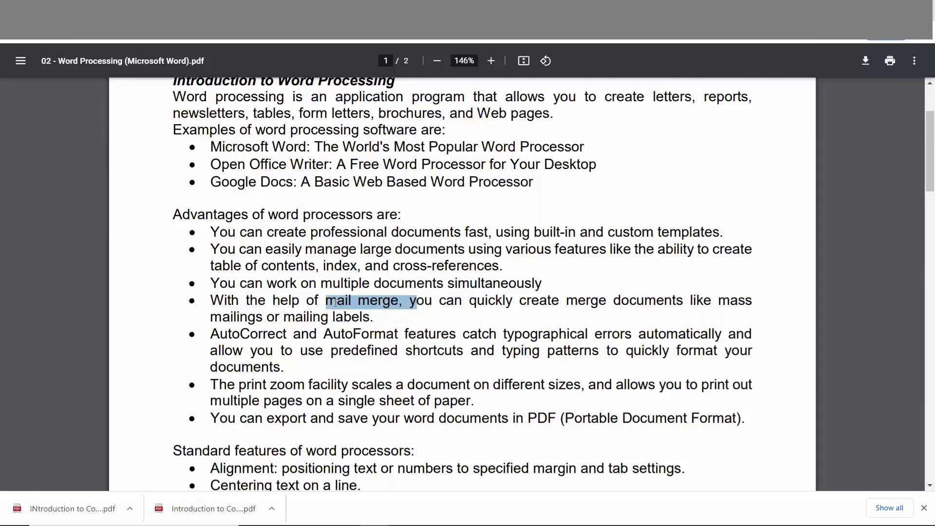
left_click_drag(324, 283, 429, 285)
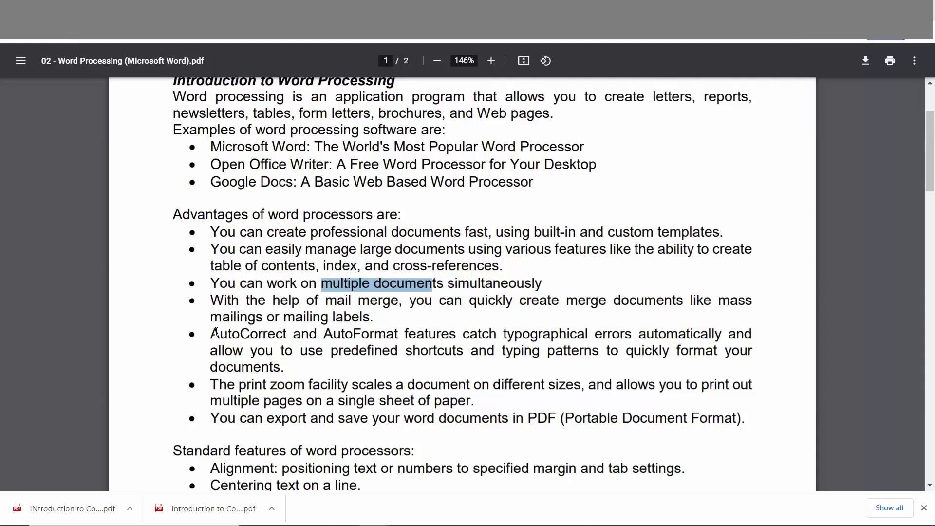
left_click_drag(210, 334, 308, 334)
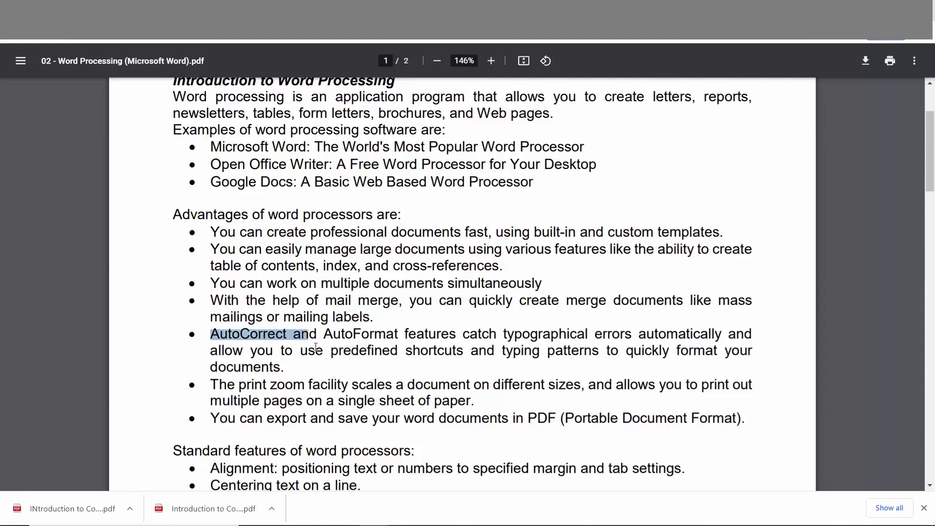
left_click_drag(263, 385, 294, 386)
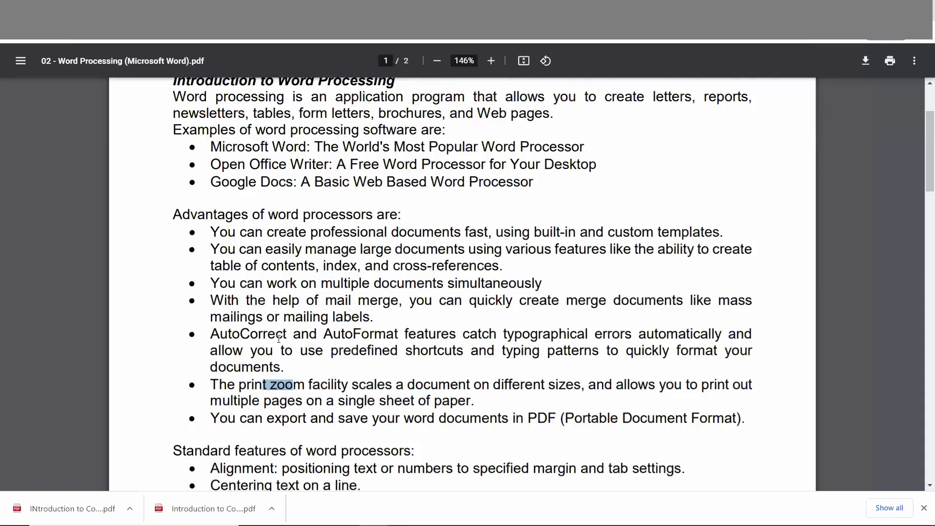
Skim the Standard features list, then go back to the introduction listing Word, Writer and Google Docs
scroll(335, 340, "down", 3)
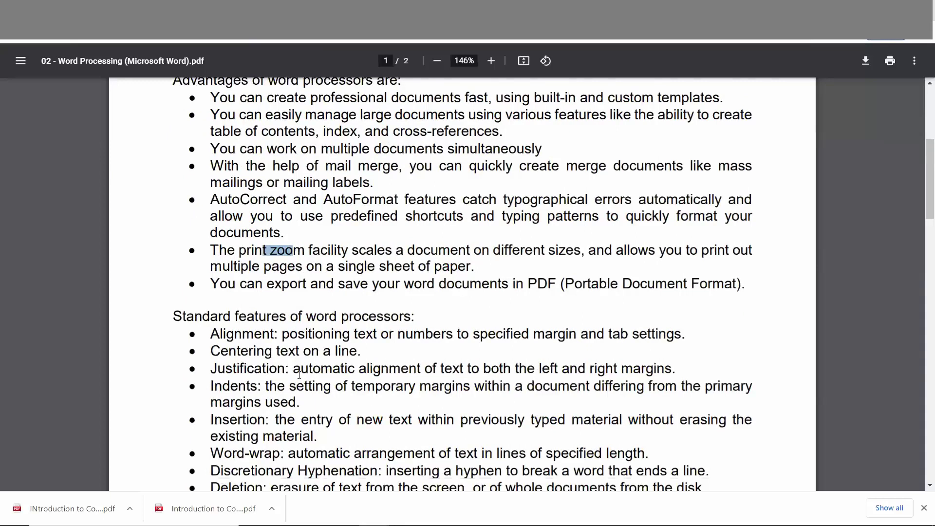
scroll(299, 374, "down", 6)
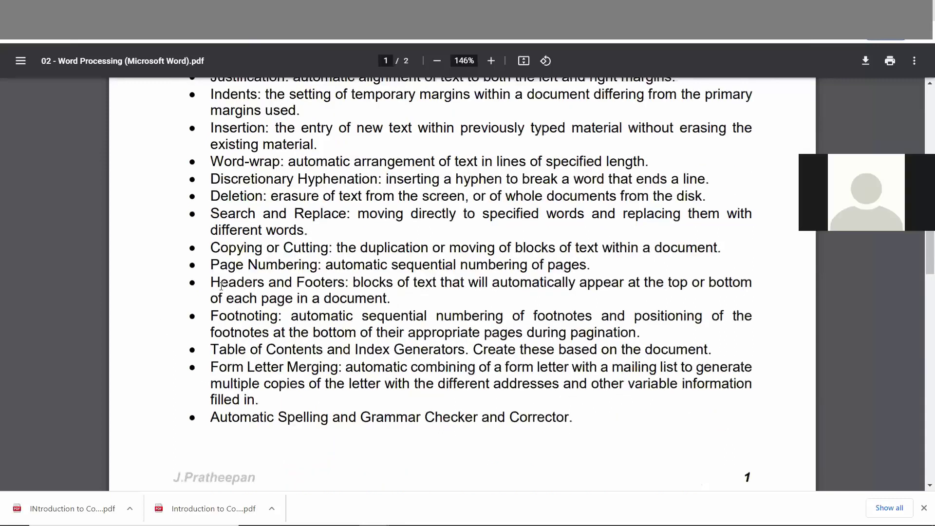
scroll(243, 328, "up", 1)
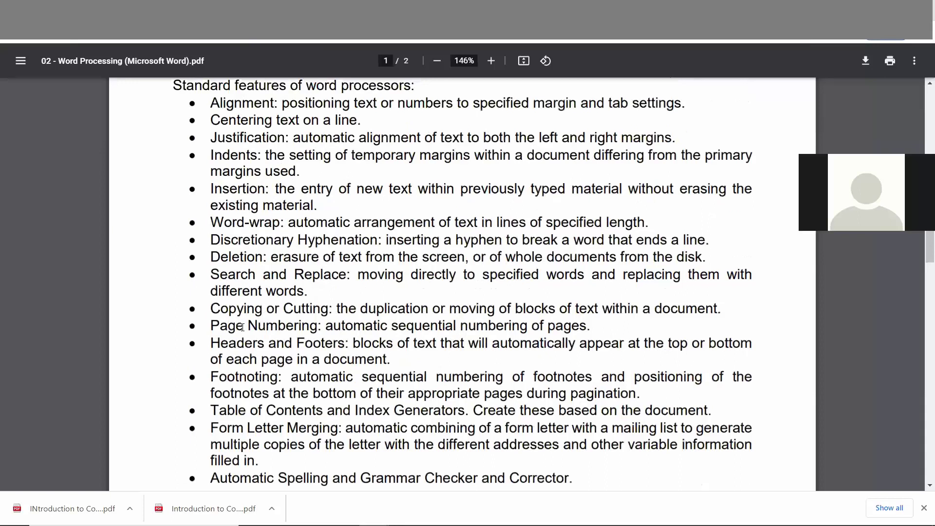
scroll(242, 328, "up", 2)
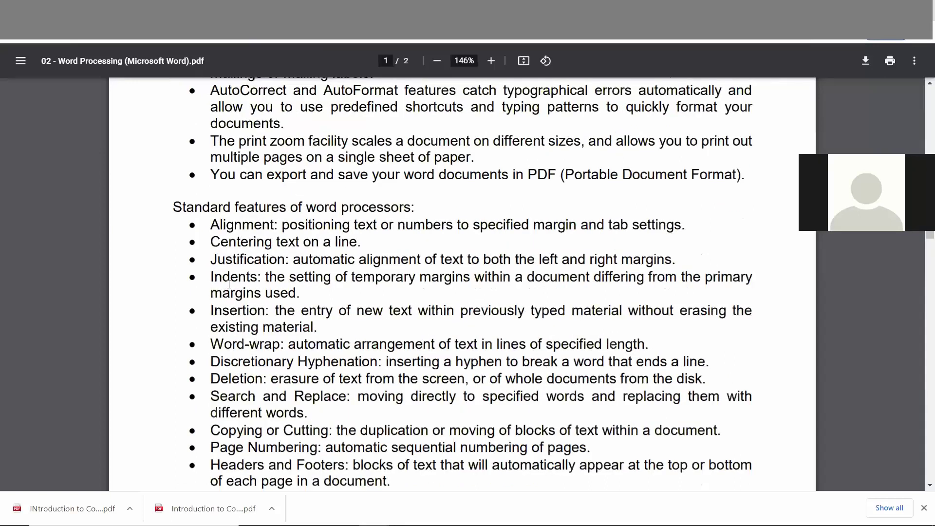
scroll(292, 346, "up", 1)
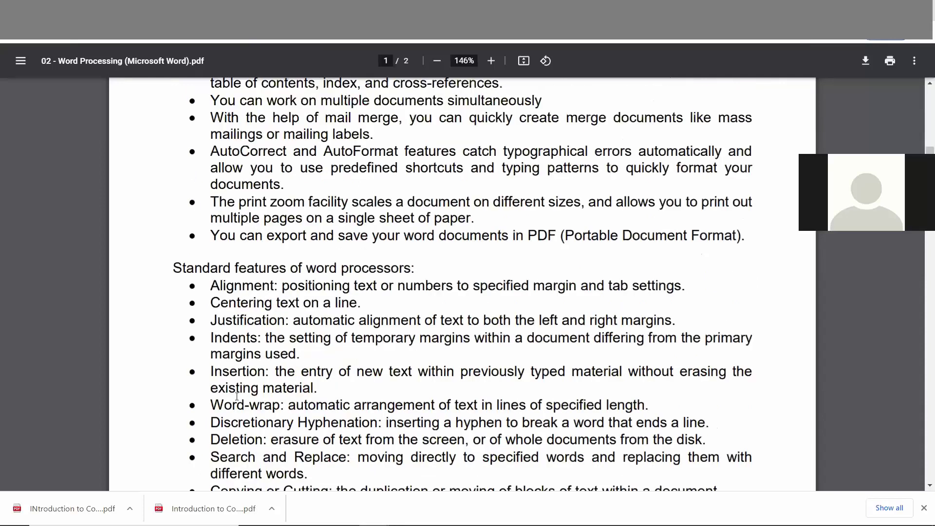
scroll(236, 376, "down", 1)
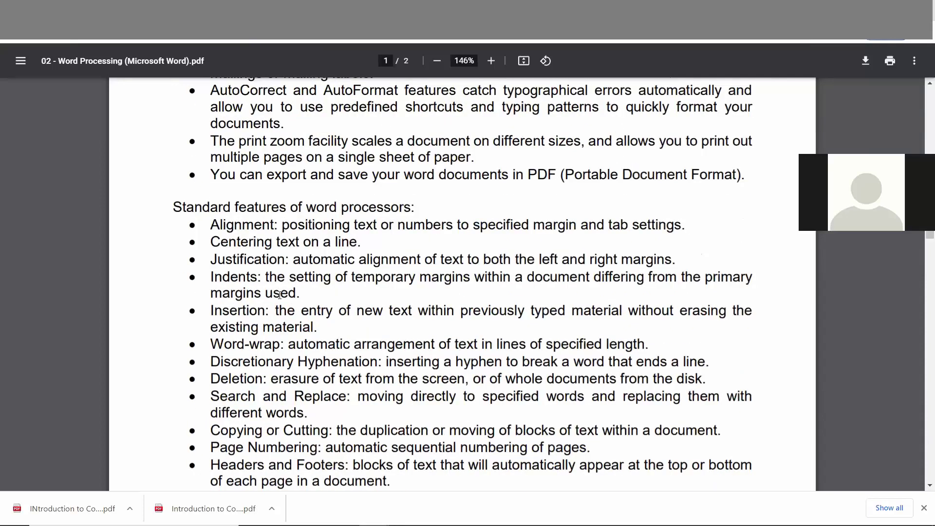
scroll(281, 294, "down", 2)
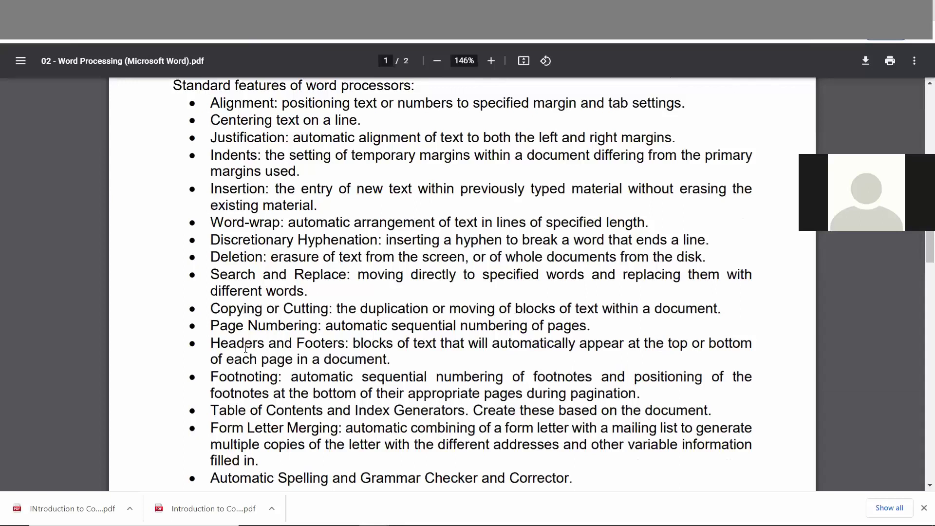
scroll(246, 348, "up", 3)
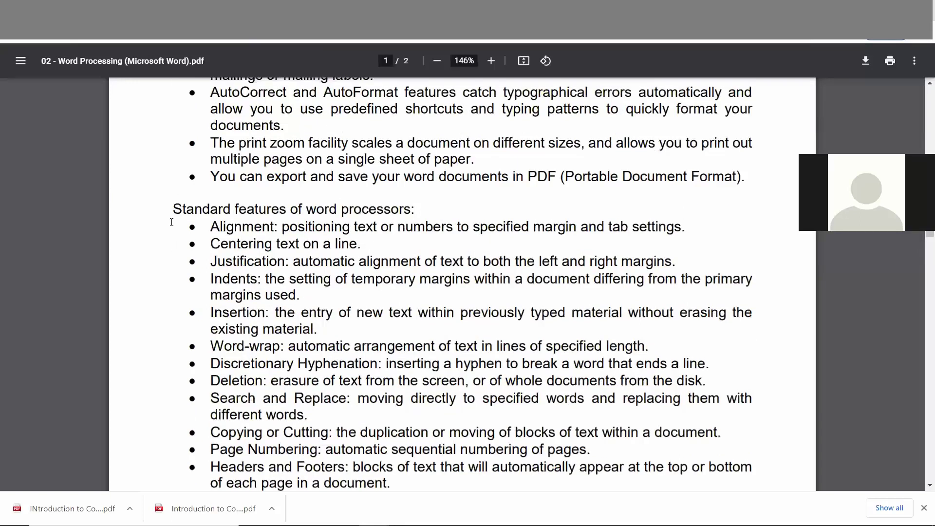
scroll(175, 221, "up", 5)
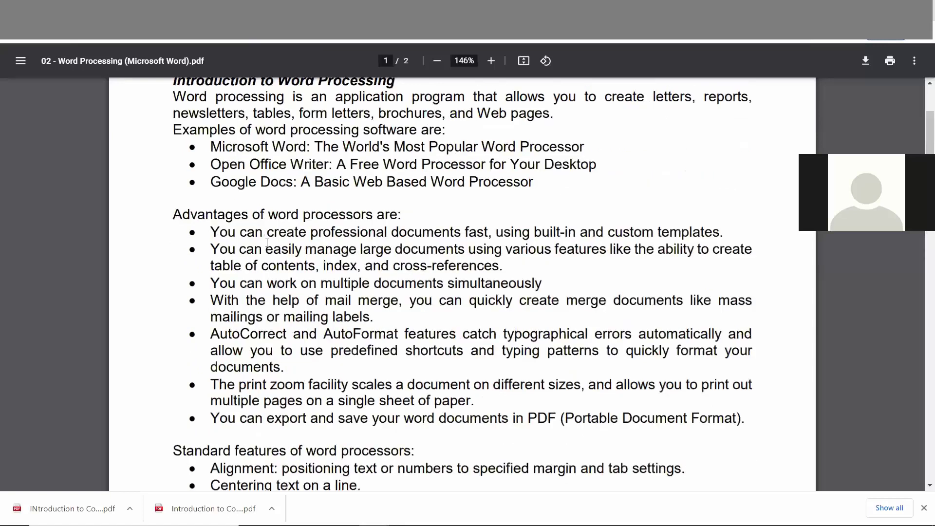
Select all seven advantages down to PDF export, then select 'word processors' in the heading
left_click_drag(267, 242, 277, 290)
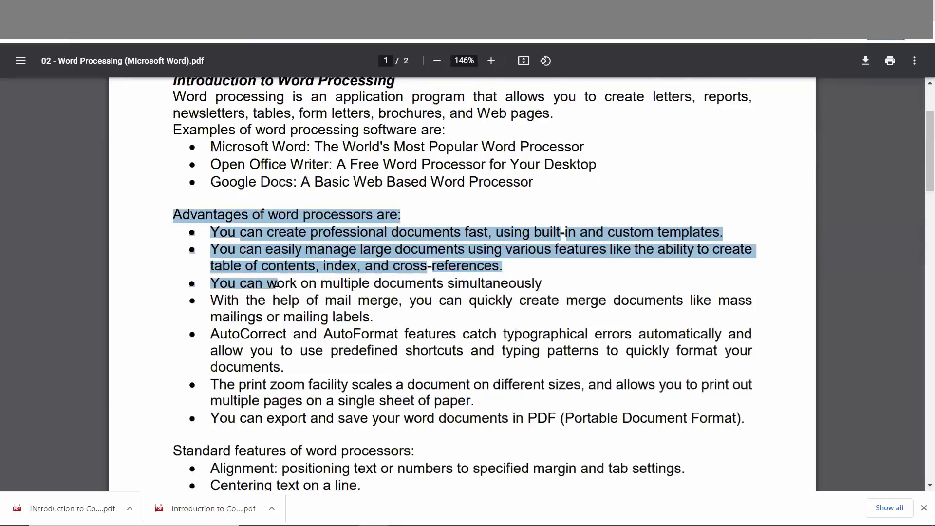
left_click(202, 250)
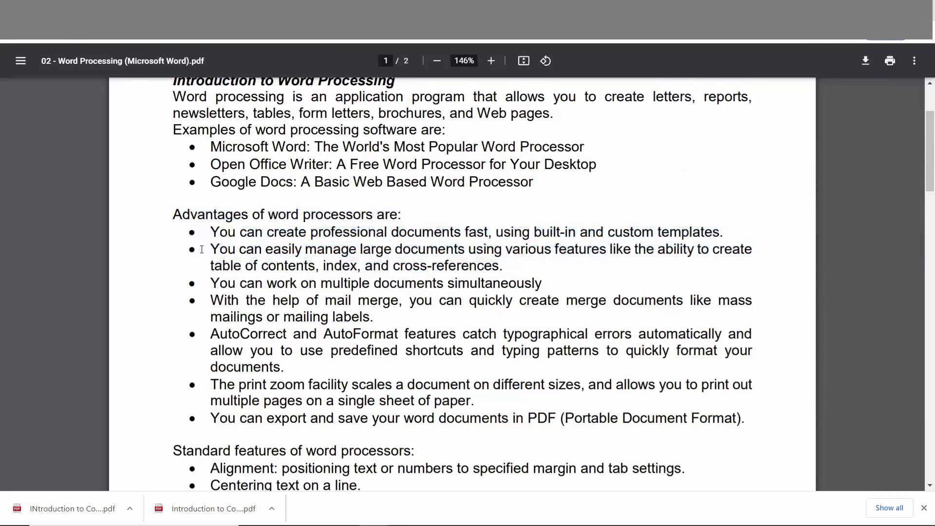
left_click(265, 335, "shift")
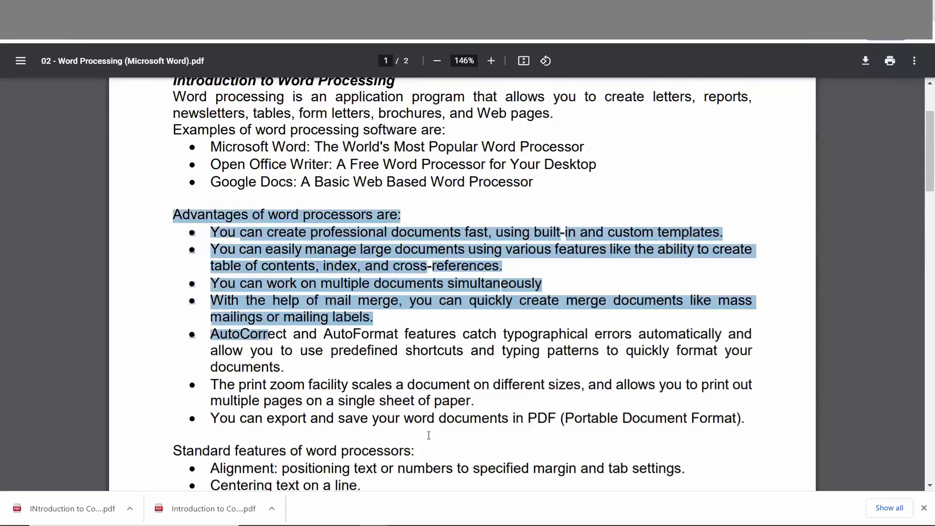
left_click(428, 437, "shift")
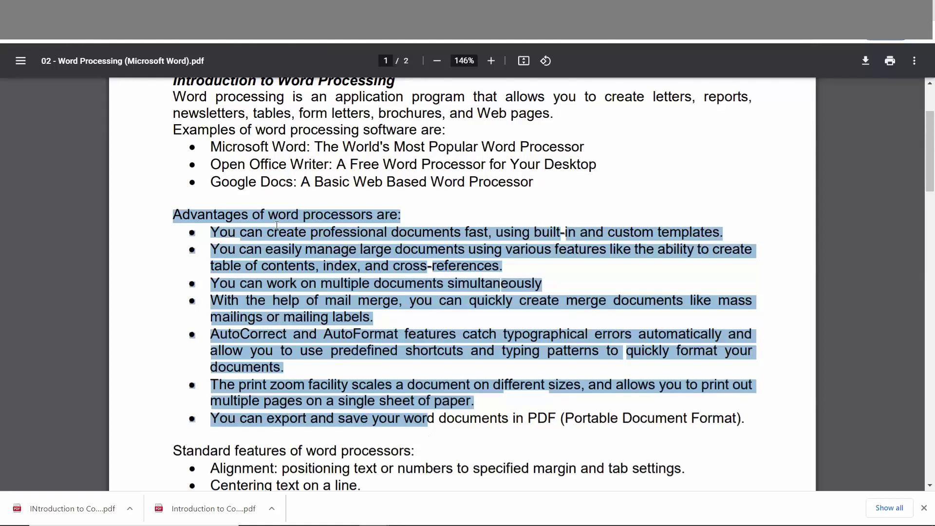
left_click_drag(269, 216, 378, 218)
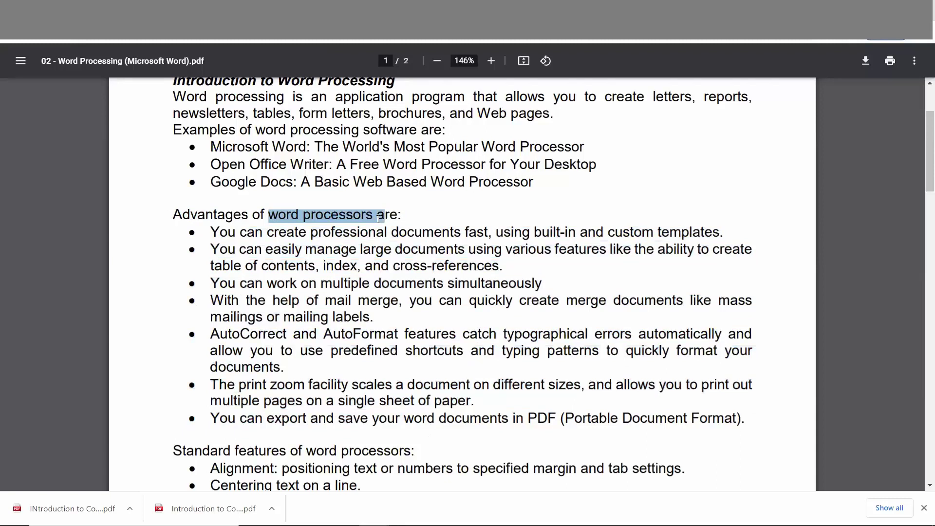
Read the Standard features from Alignment through Headers and Footers at the bottom of page 1
scroll(202, 403, "down", 2)
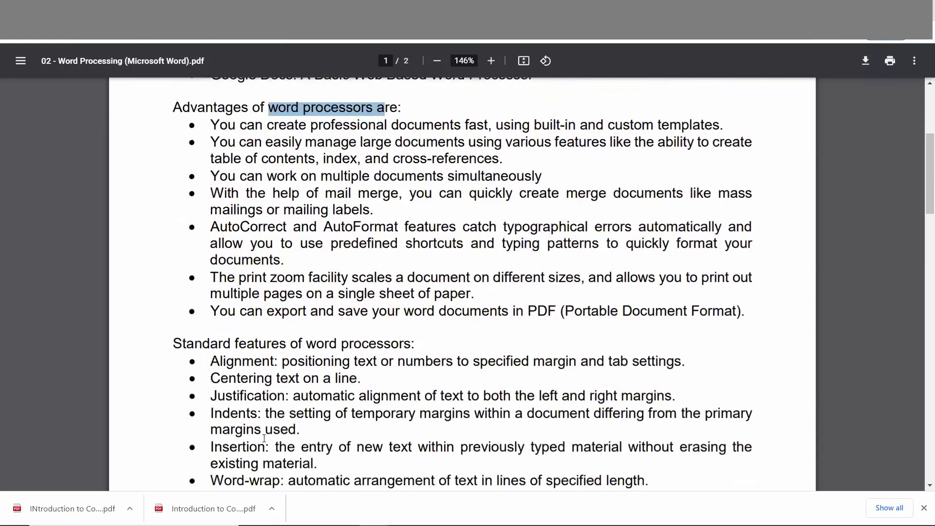
scroll(264, 438, "down", 3)
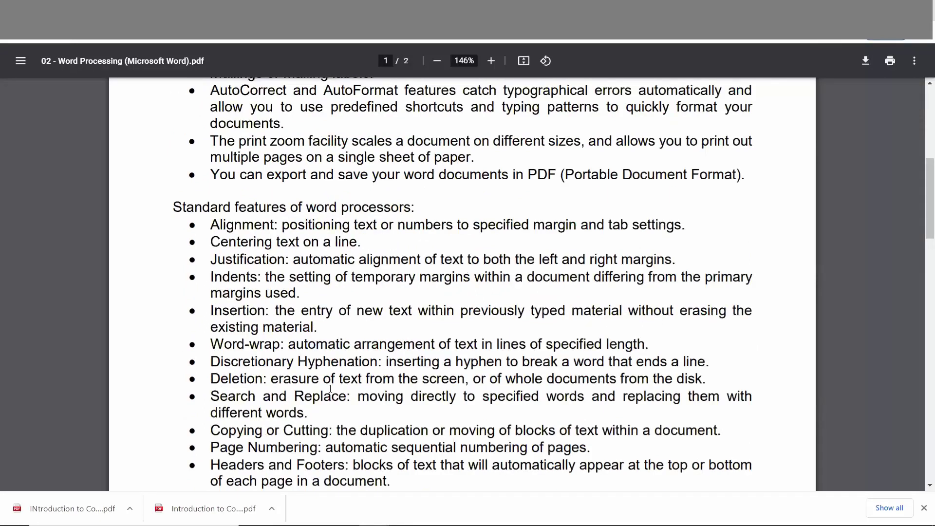
scroll(313, 402, "down", 2)
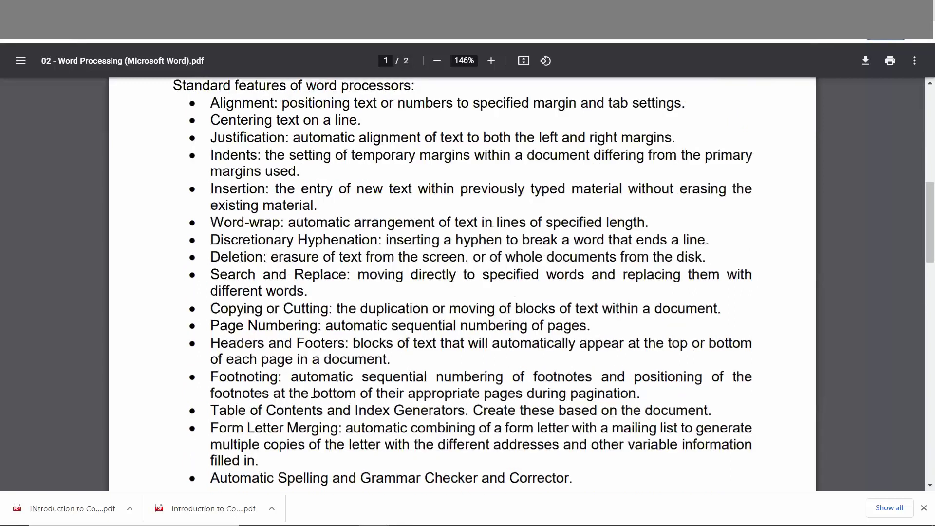
scroll(286, 290, "down", 3)
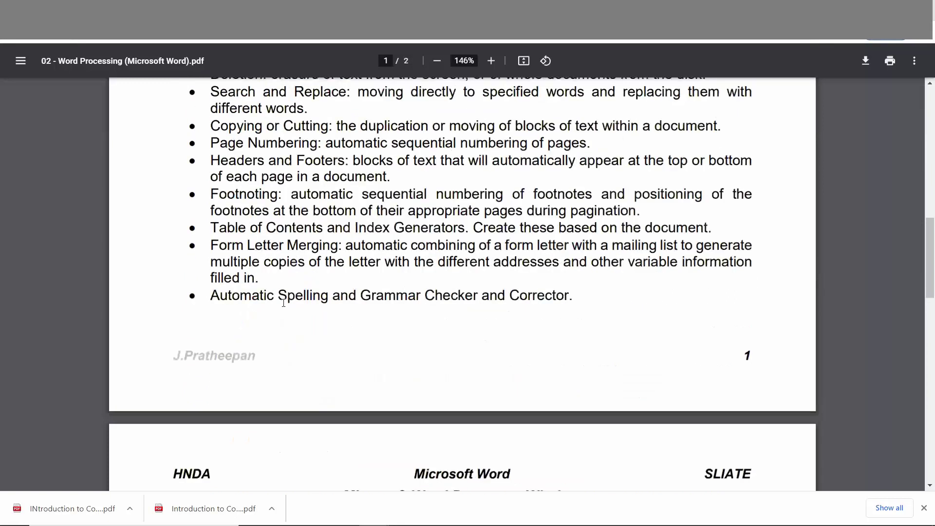
scroll(284, 303, "up", 3)
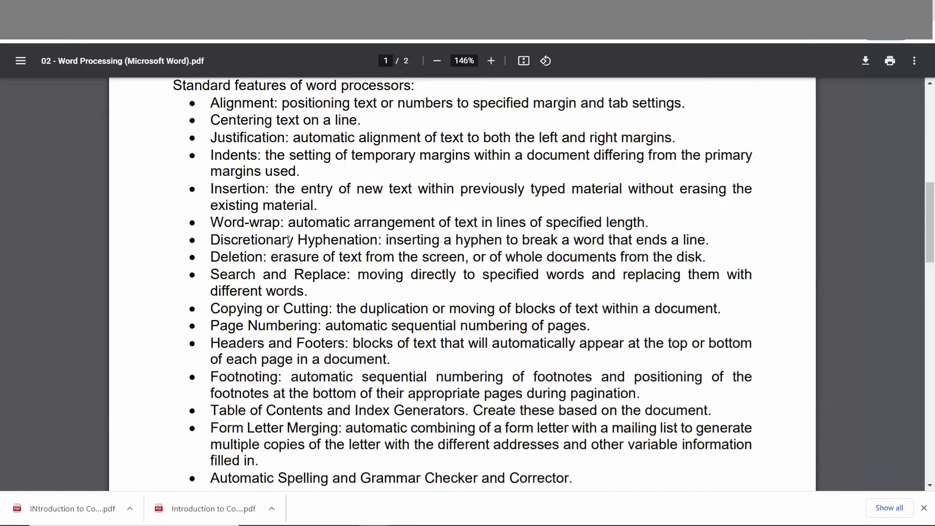
scroll(275, 326, "up", 2)
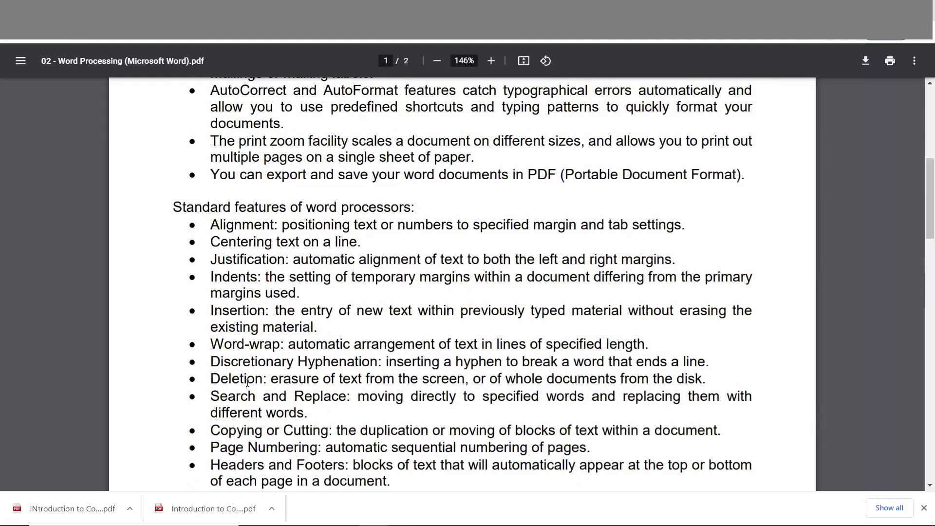
Scroll onto page 2 to view the labelled Microsoft Word Document Window diagram
scroll(247, 382, "down", 5)
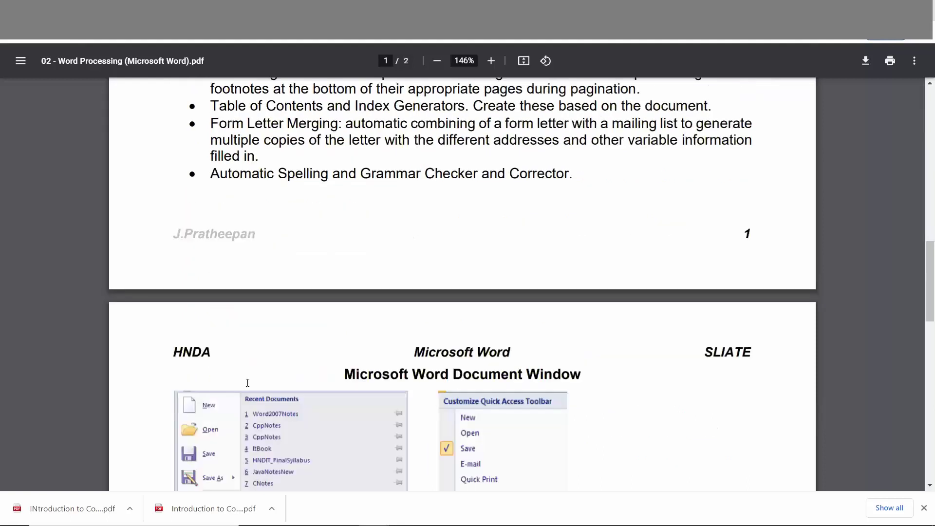
scroll(248, 383, "down", 3)
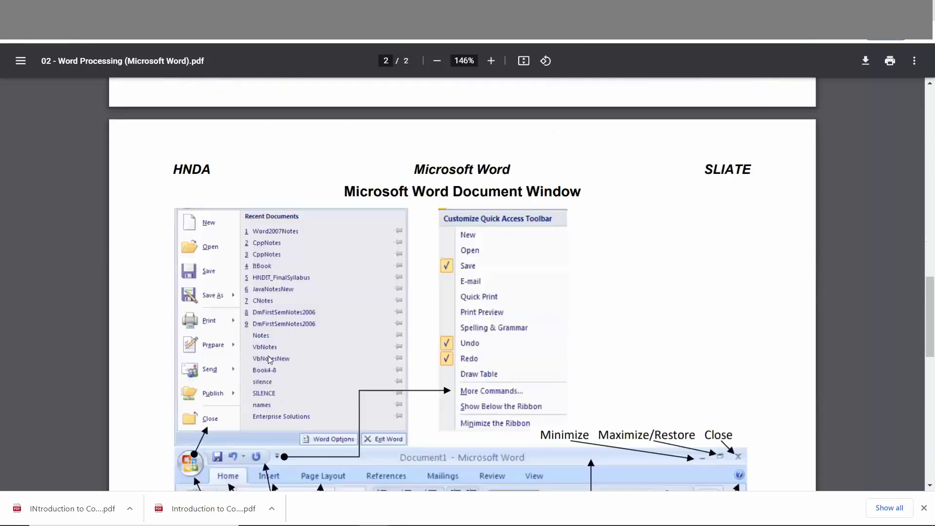
scroll(368, 352, "down", 1)
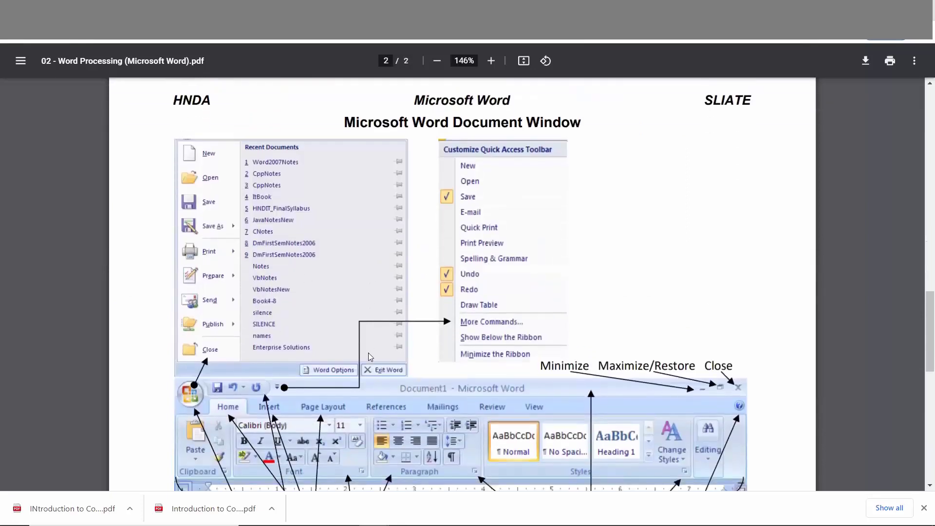
scroll(368, 353, "down", 3)
scroll(368, 357, "up", 2)
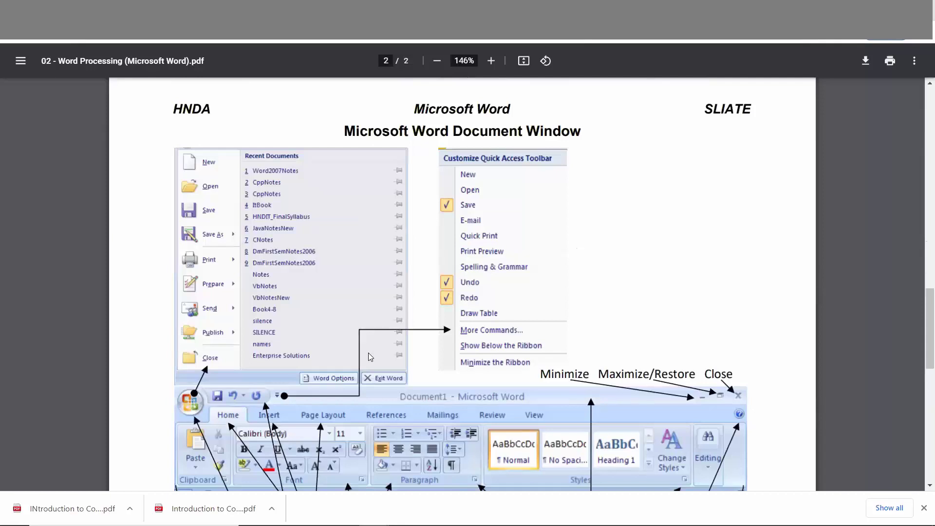
scroll(368, 353, "down", 4)
scroll(368, 357, "down", 1)
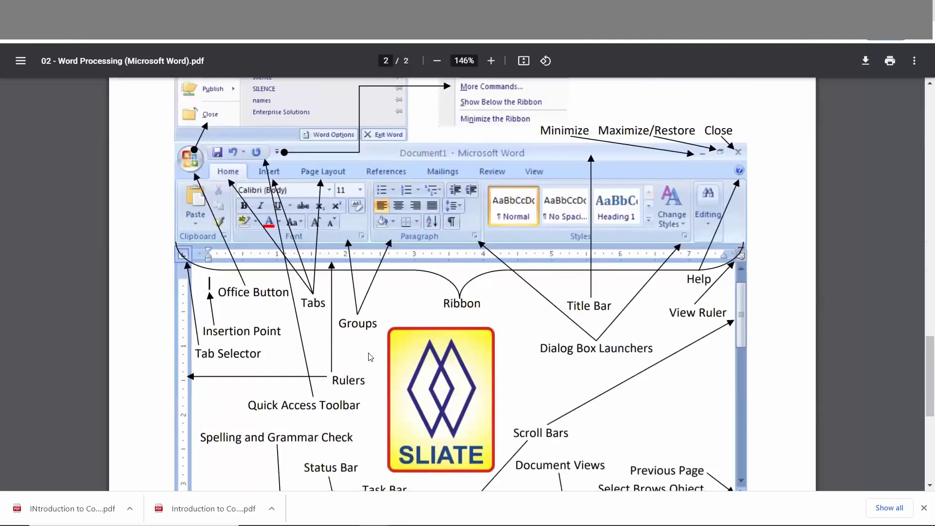
scroll(370, 355, "down", 1)
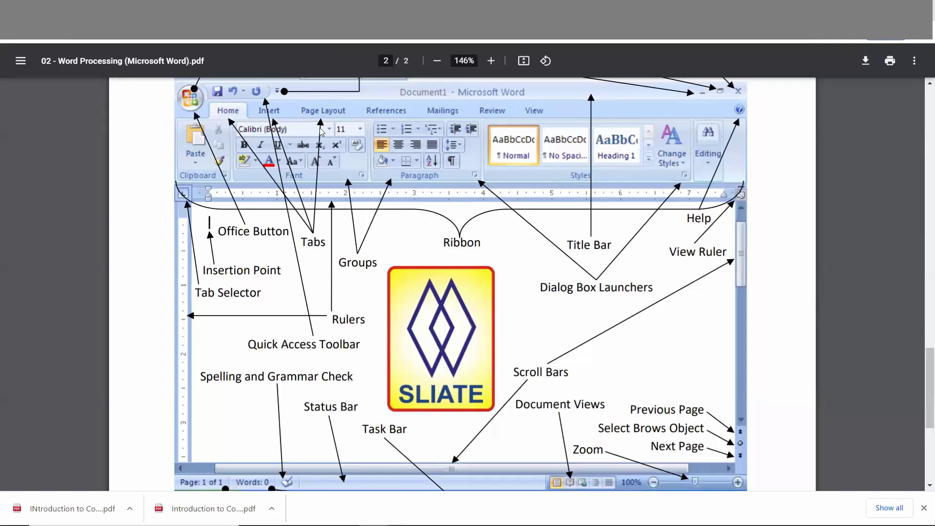
scroll(257, 134, "down", 1)
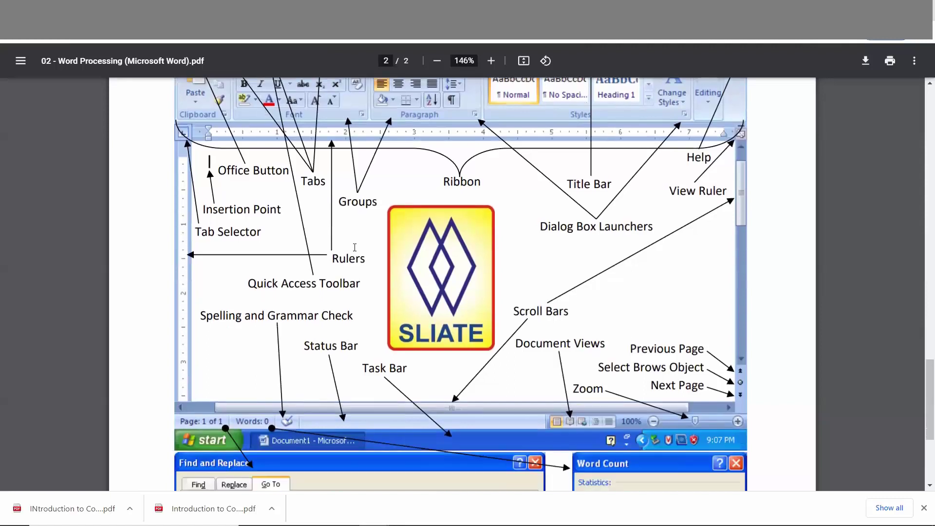
scroll(257, 134, "up", 2)
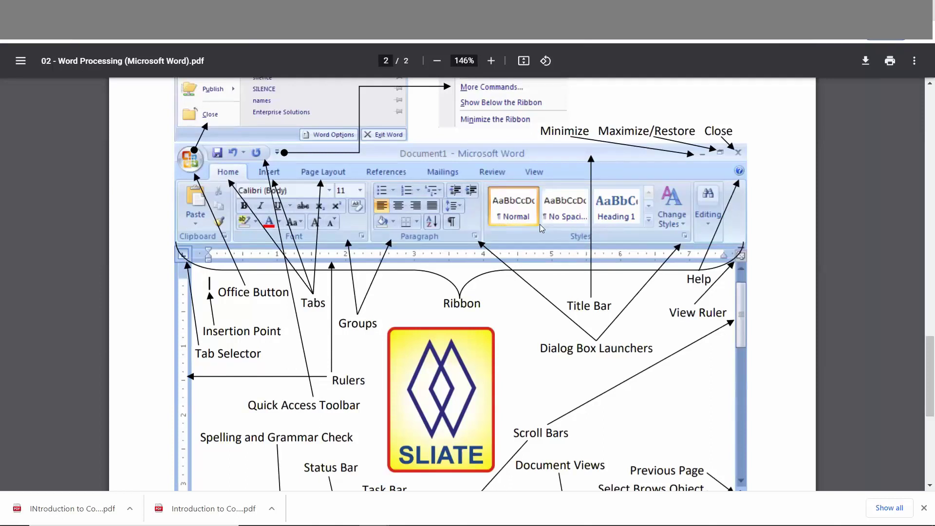
Review page 2's ribbon and dialog diagrams, then scroll up to page 1's standard features list
scroll(507, 292, "down", 3)
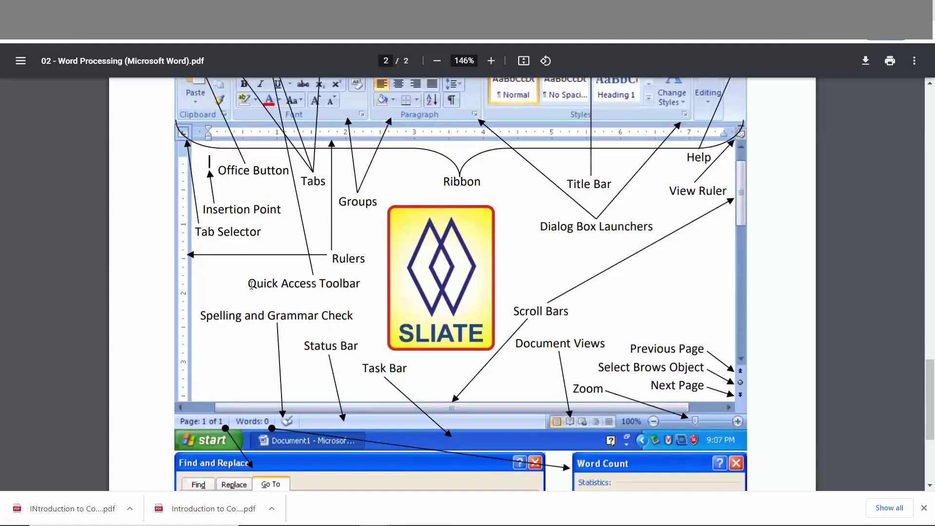
scroll(287, 291, "up", 1)
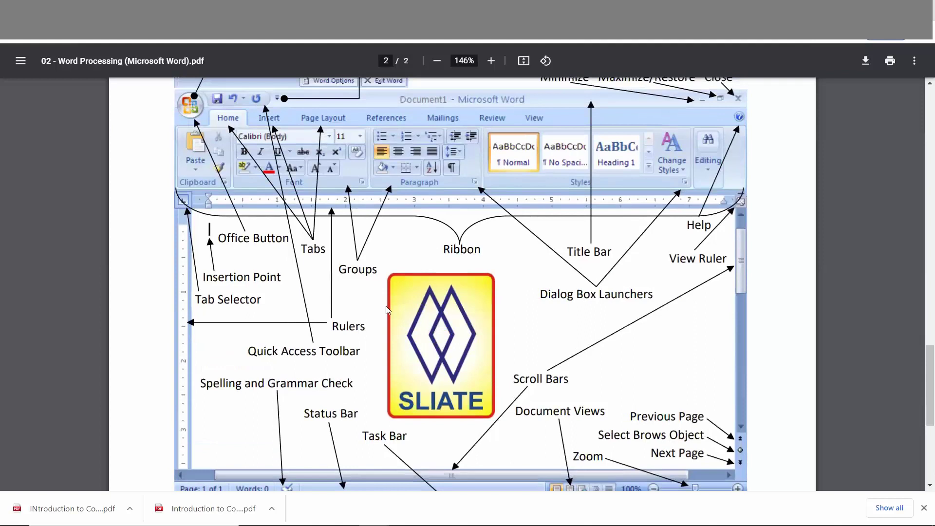
scroll(387, 310, "up", 3)
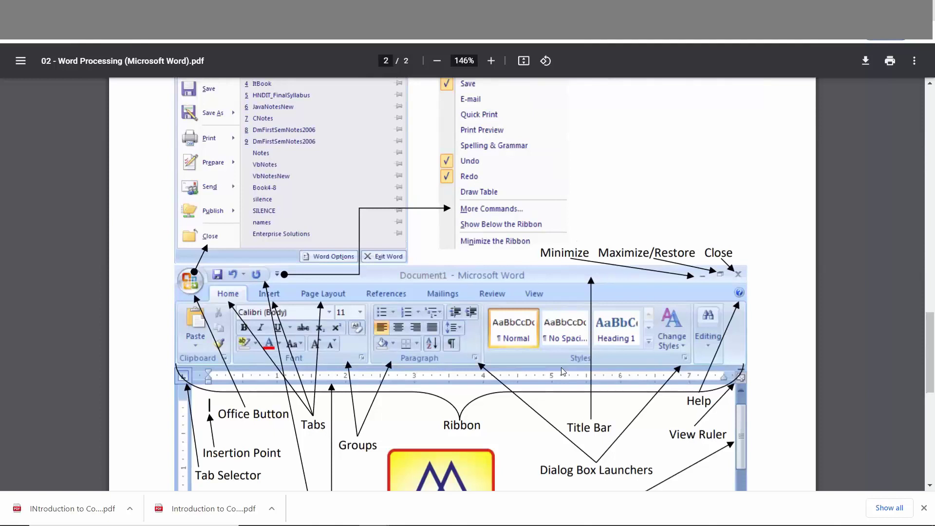
scroll(562, 372, "down", 1)
scroll(536, 366, "down", 3)
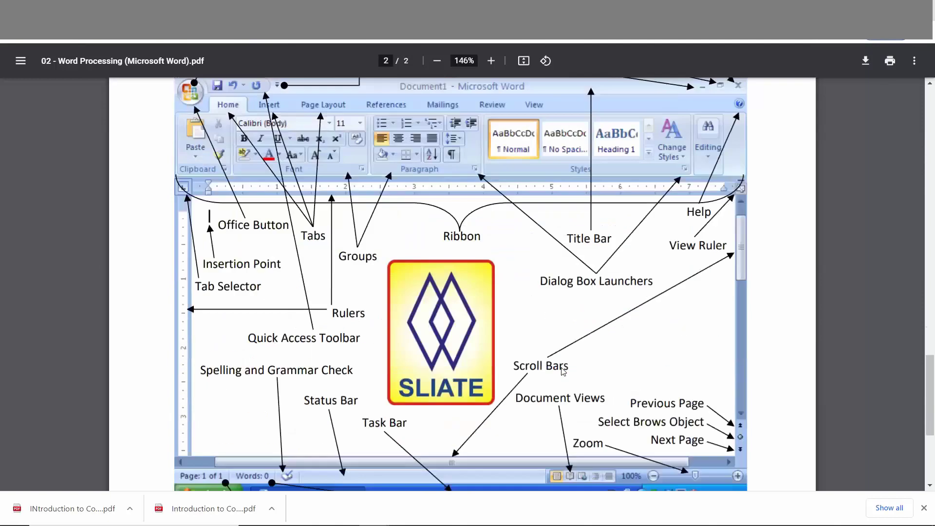
scroll(487, 356, "down", 5)
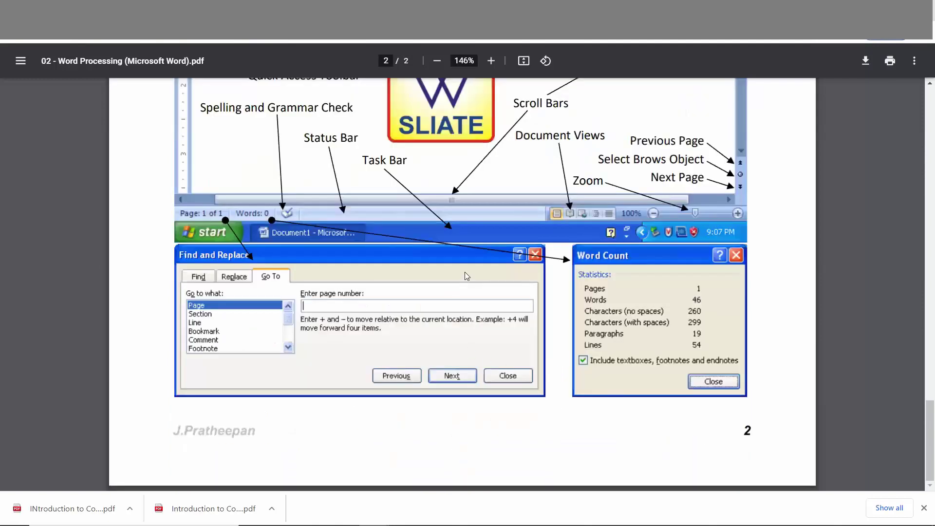
scroll(338, 242, "up", 2)
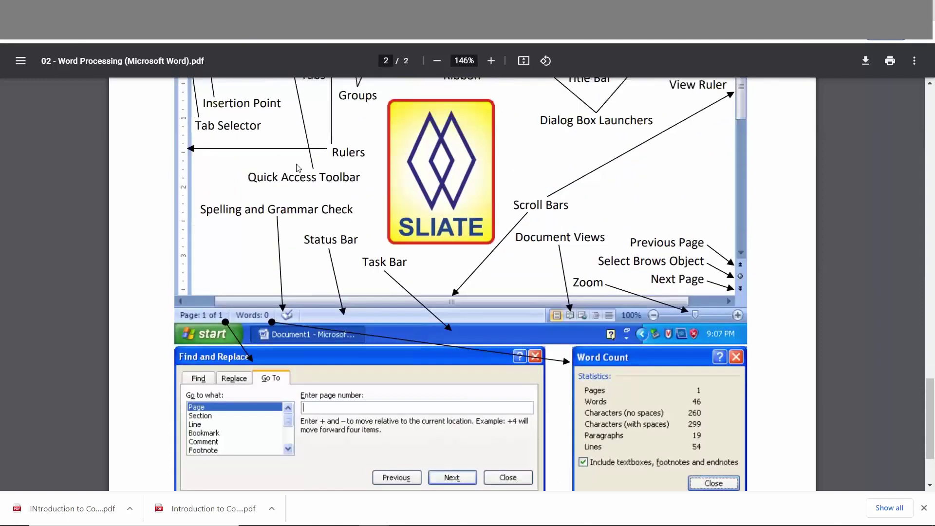
scroll(490, 182, "up", 3)
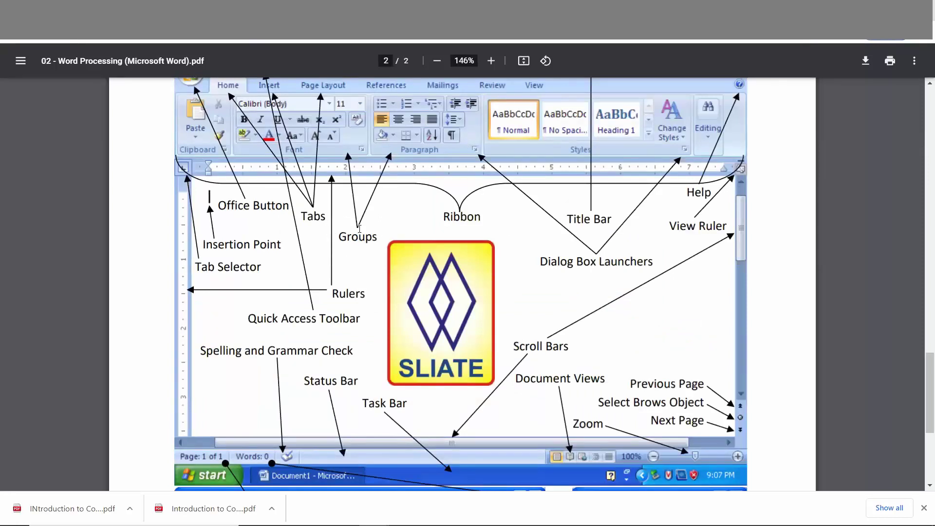
scroll(509, 147, "up", 1)
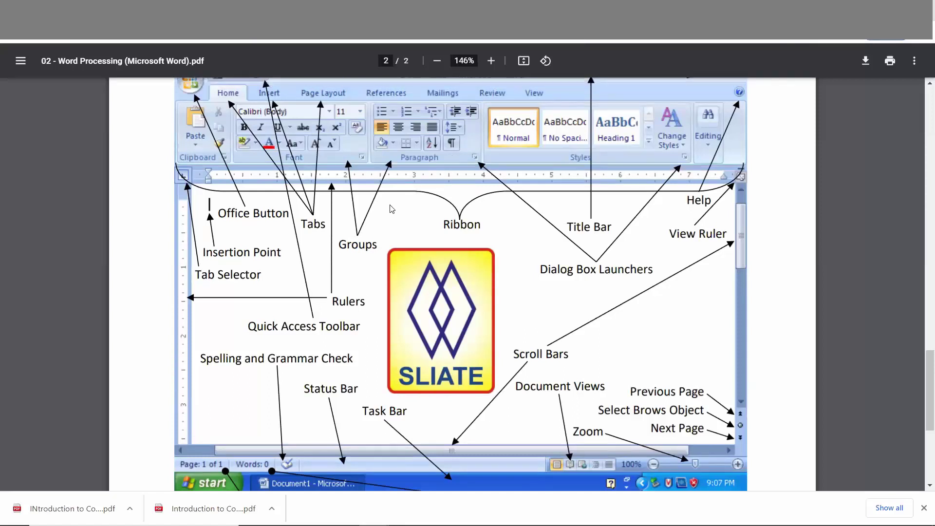
scroll(392, 210, "up", 1)
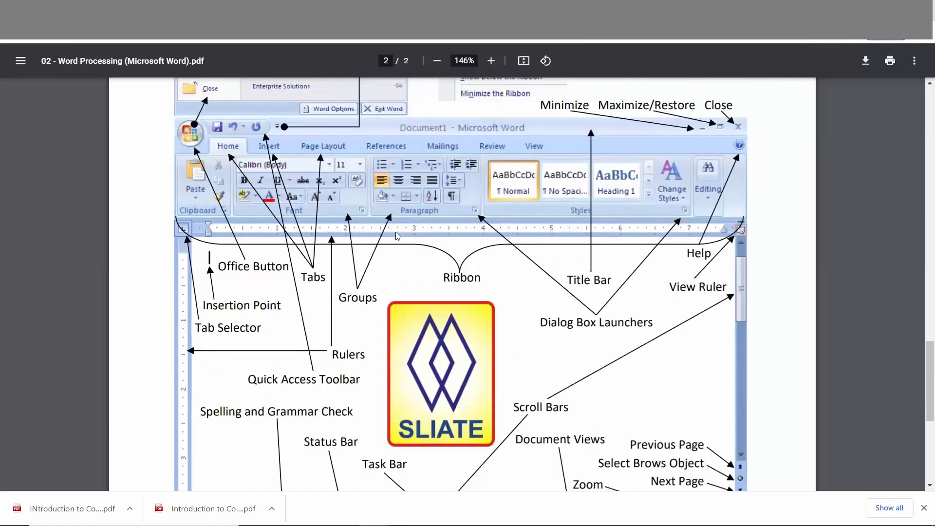
scroll(395, 232, "down", 2)
scroll(396, 231, "down", 3)
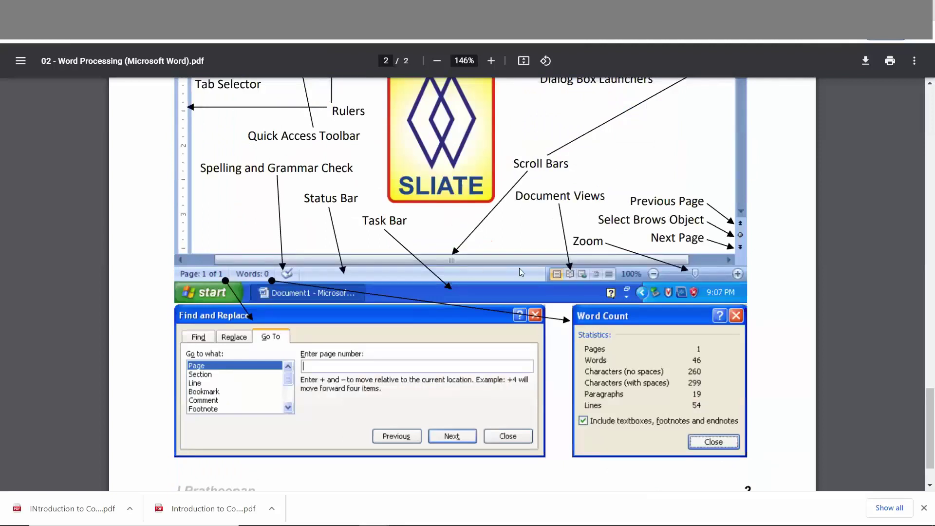
scroll(578, 334, "up", 2)
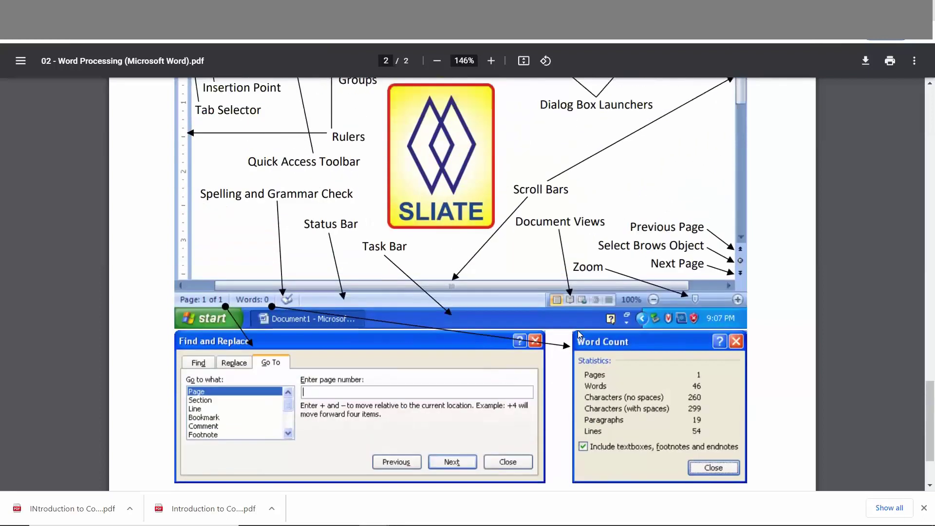
scroll(579, 334, "up", 2)
scroll(580, 334, "up", 5)
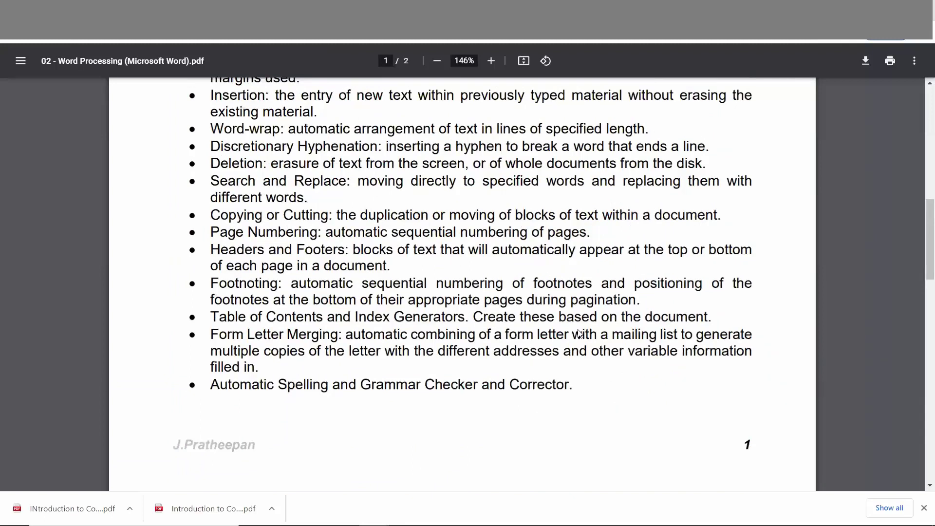
Scroll to the top of the notes, clear the selection, and mark the phrase 'application program'
scroll(580, 335, "up", 10)
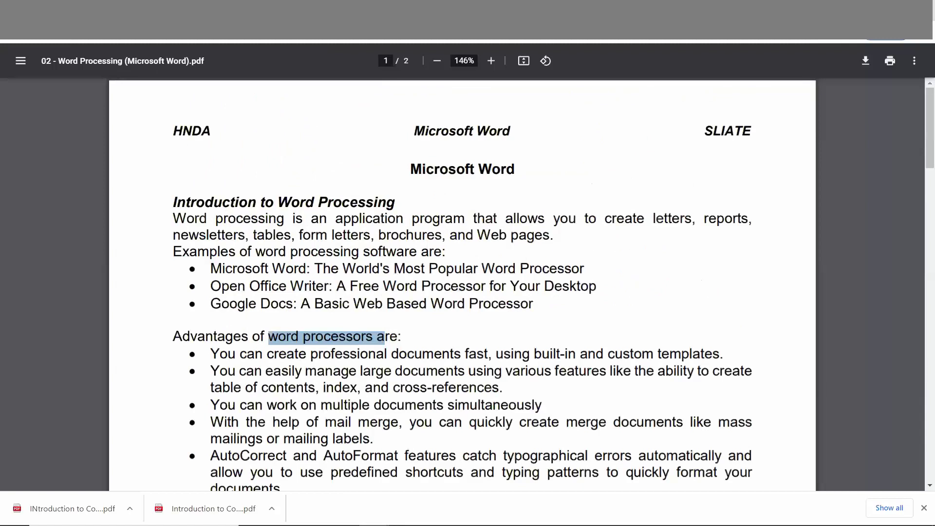
left_click(375, 145)
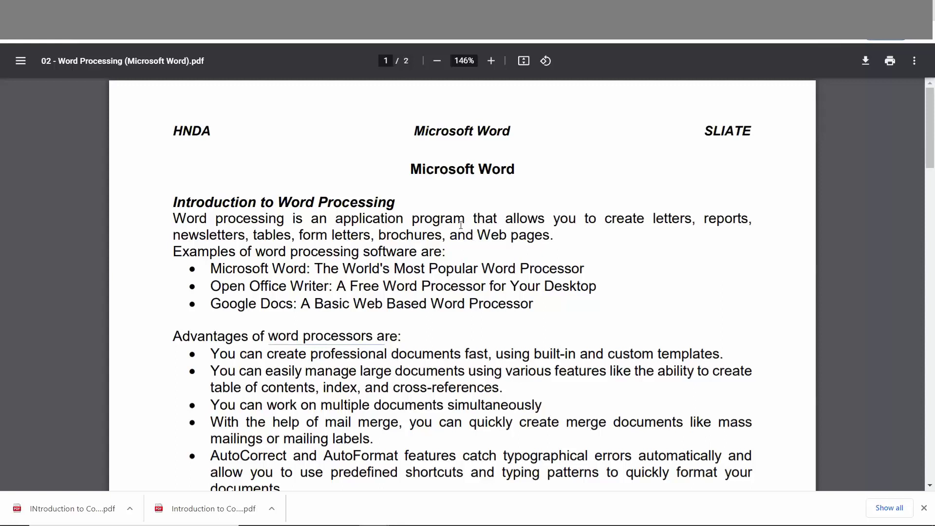
left_click_drag(327, 220, 465, 226)
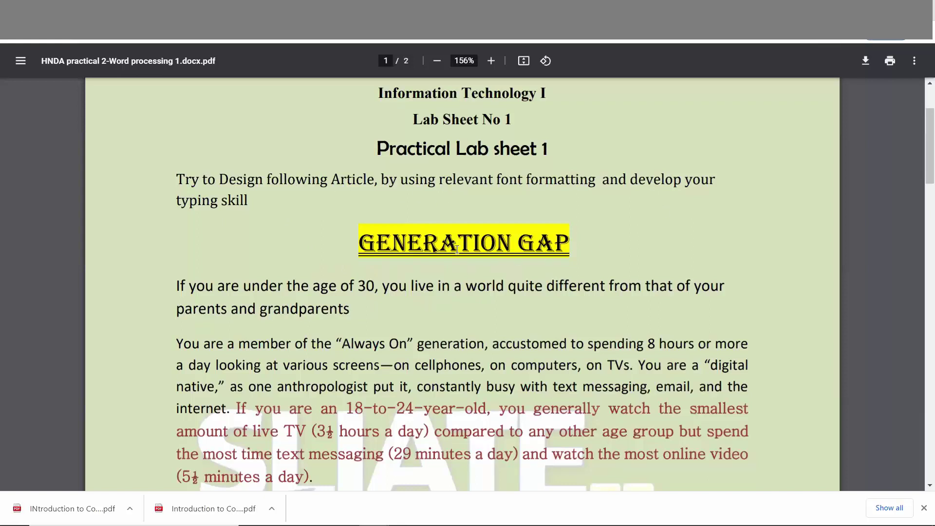
scroll(457, 249, "down", 3)
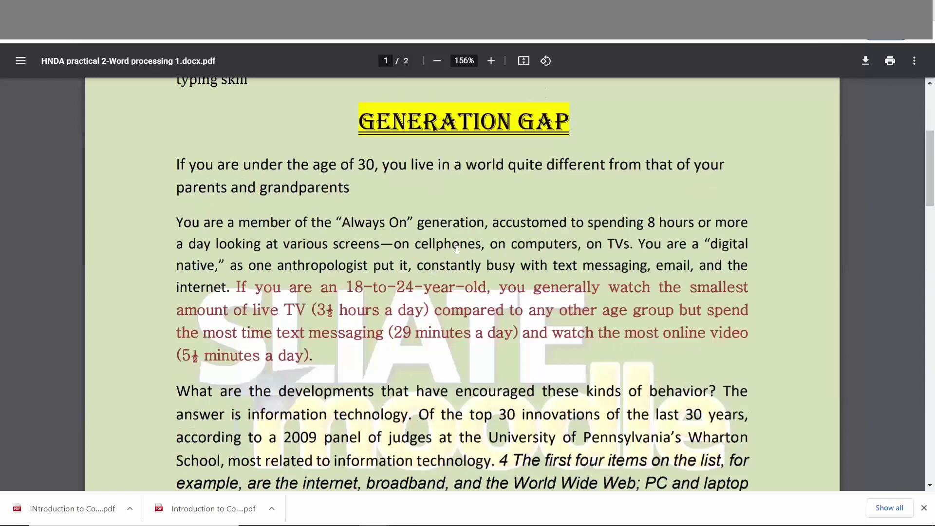
scroll(457, 249, "down", 15)
scroll(456, 251, "up", 5)
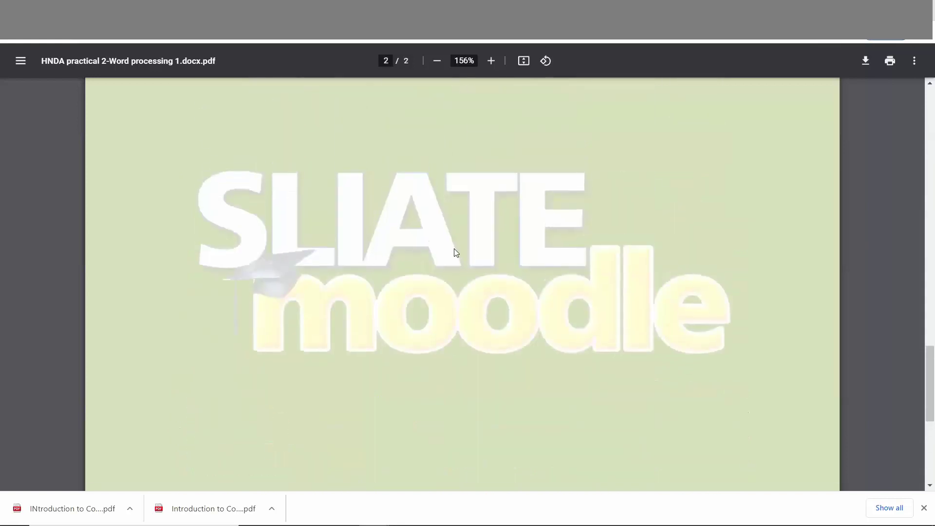
scroll(455, 252, "up", 15)
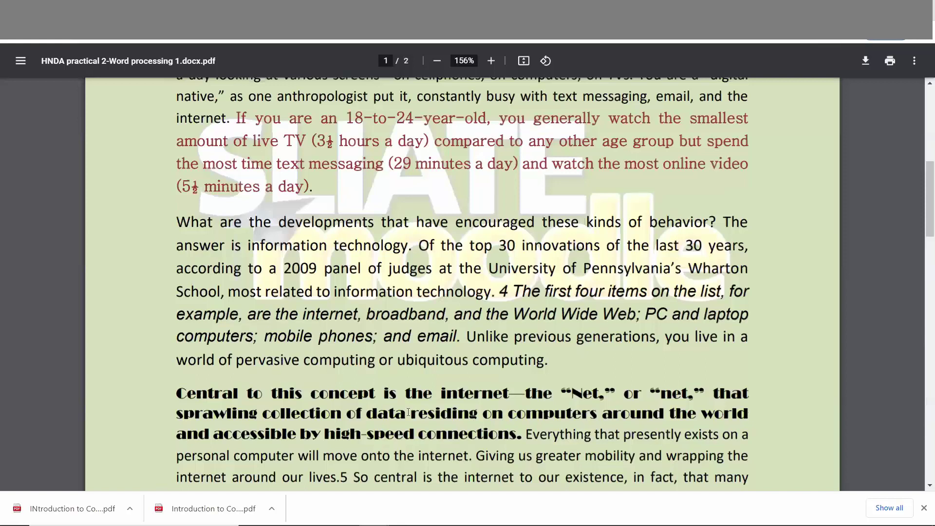
scroll(408, 413, "up", 5)
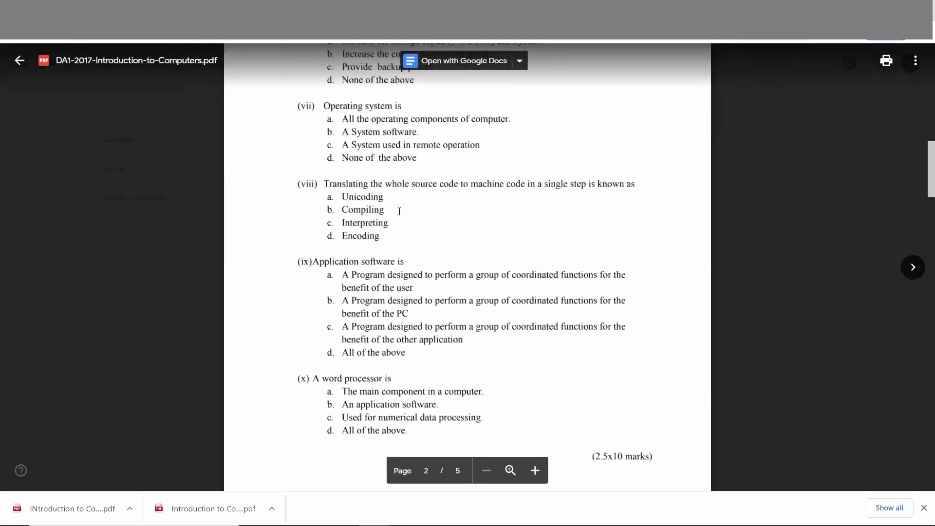
Scroll to the top of page 1 of the DA1-2017 Introduction to Computers exam paper
scroll(197, 251, "up", 10)
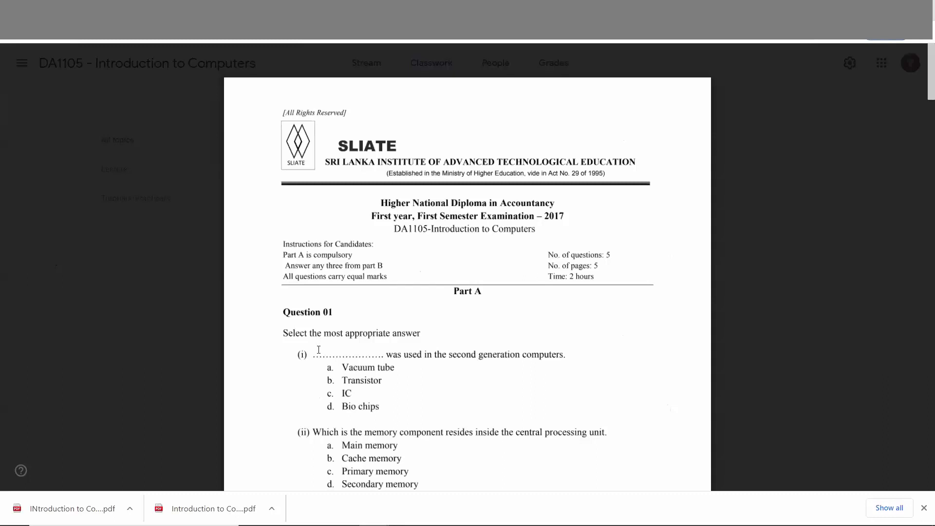
Zoom the exam paper to 175% and back one step, skim pages 1–3, return to Question 01
key("ctrl+plus")
key("ctrl+plus")
key("ctrl+plus")
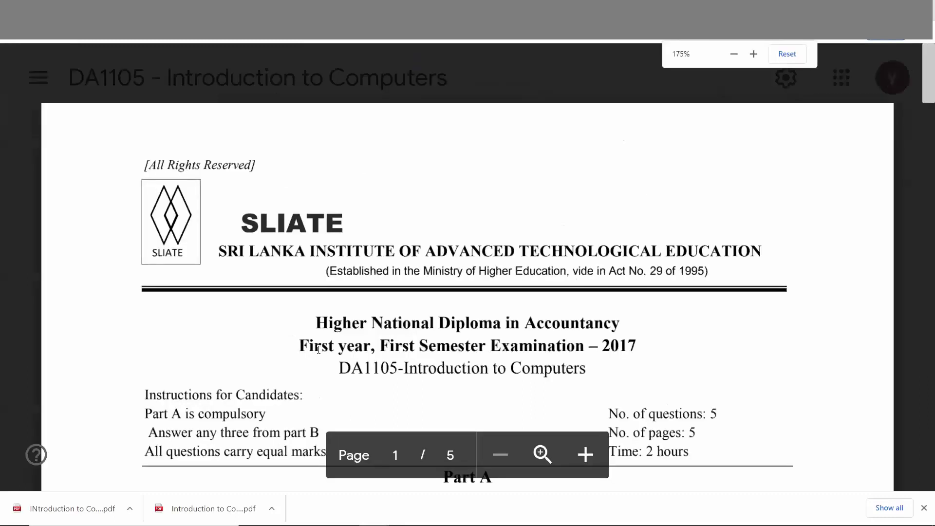
key("ctrl+minus")
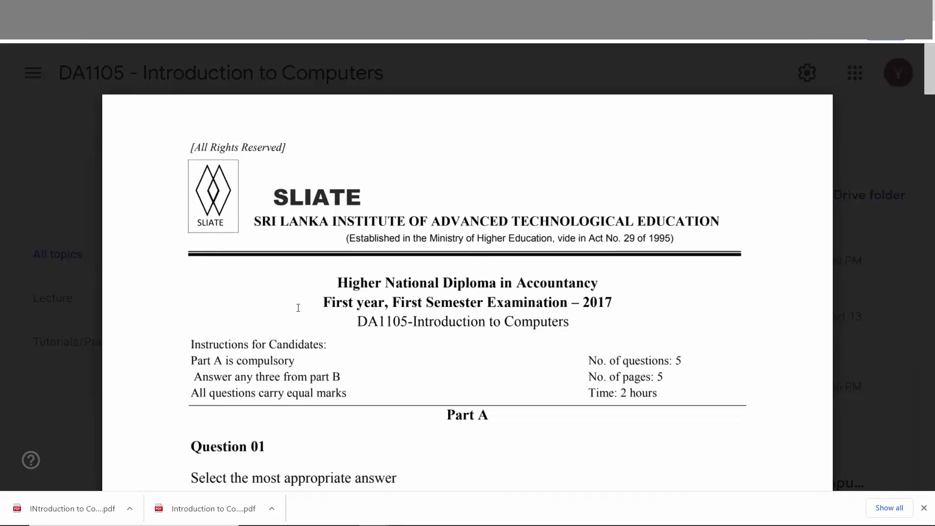
scroll(298, 308, "down", 2)
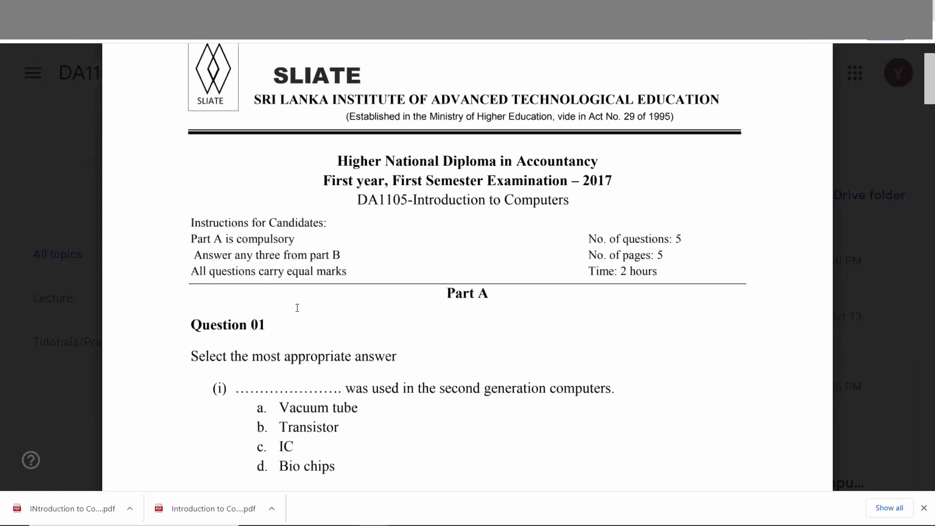
scroll(298, 308, "down", 15)
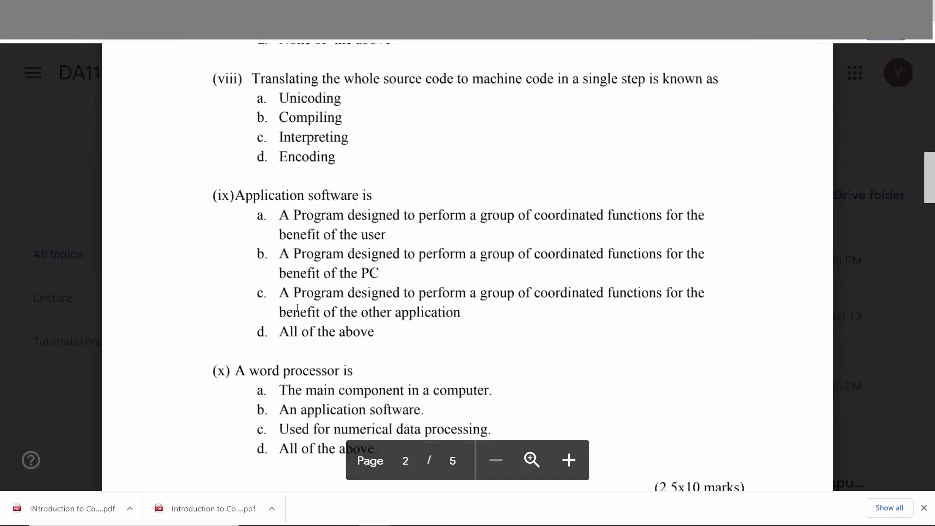
scroll(297, 307, "down", 20)
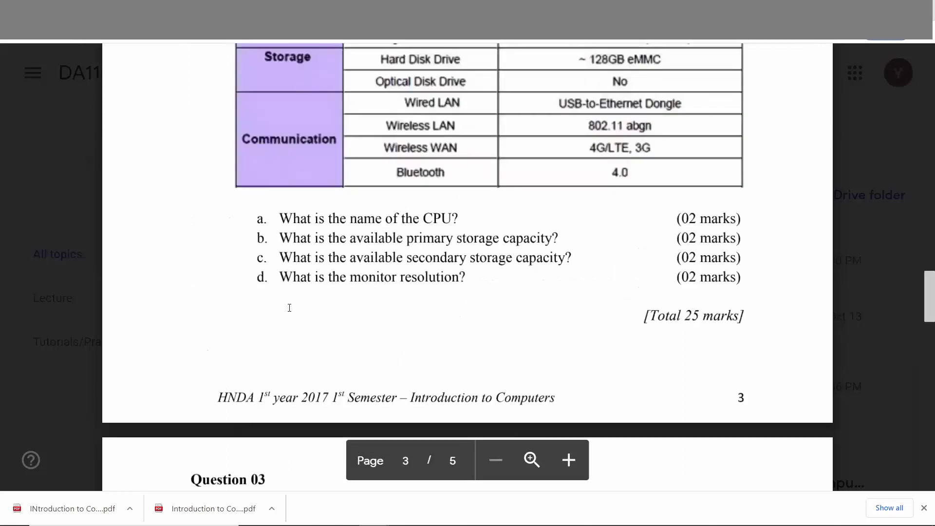
scroll(289, 308, "up", 20)
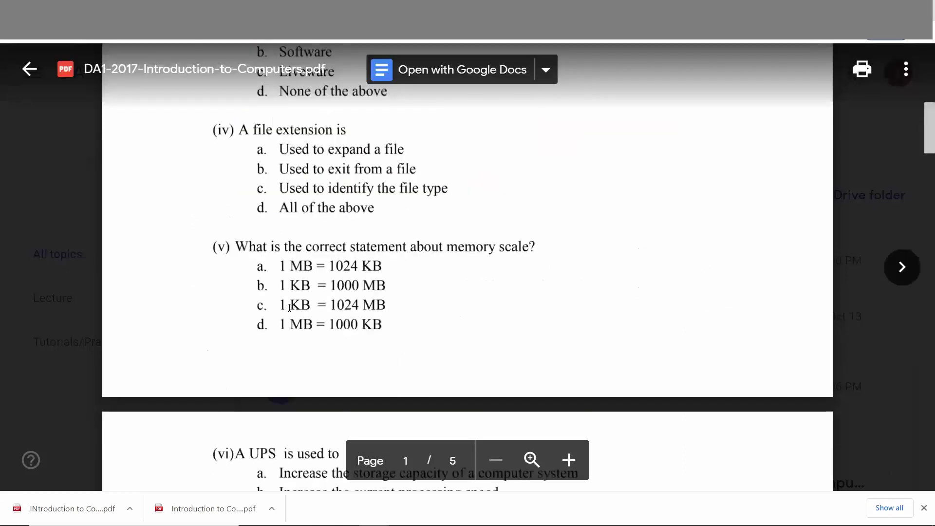
scroll(289, 308, "up", 10)
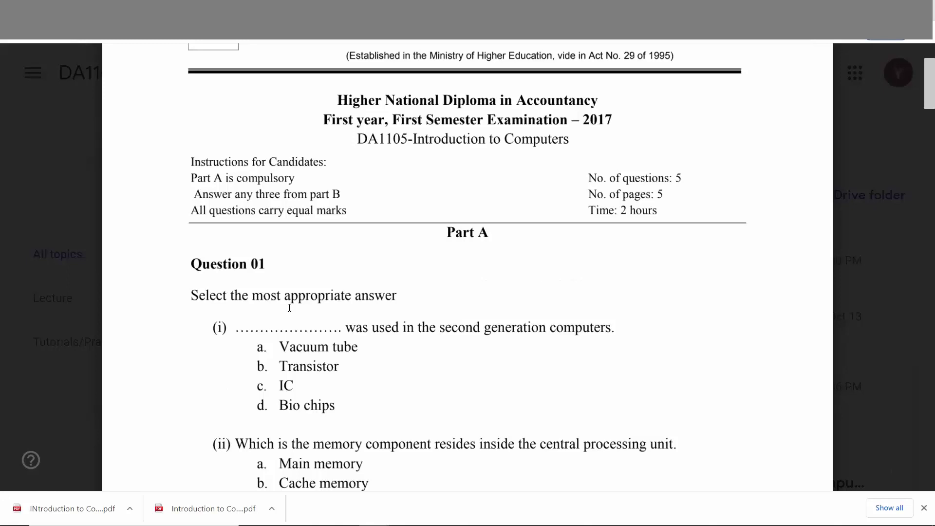
Scroll from Question 01 on page 1 to Question 05's word tool icons on page 4
scroll(288, 347, "down", 3)
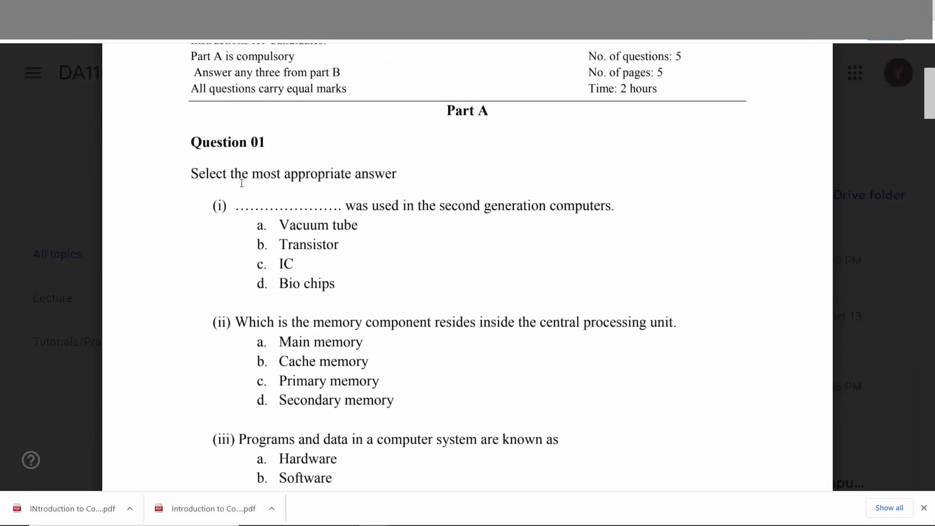
scroll(272, 293, "down", 3)
scroll(272, 293, "down", 8)
scroll(272, 293, "down", 10)
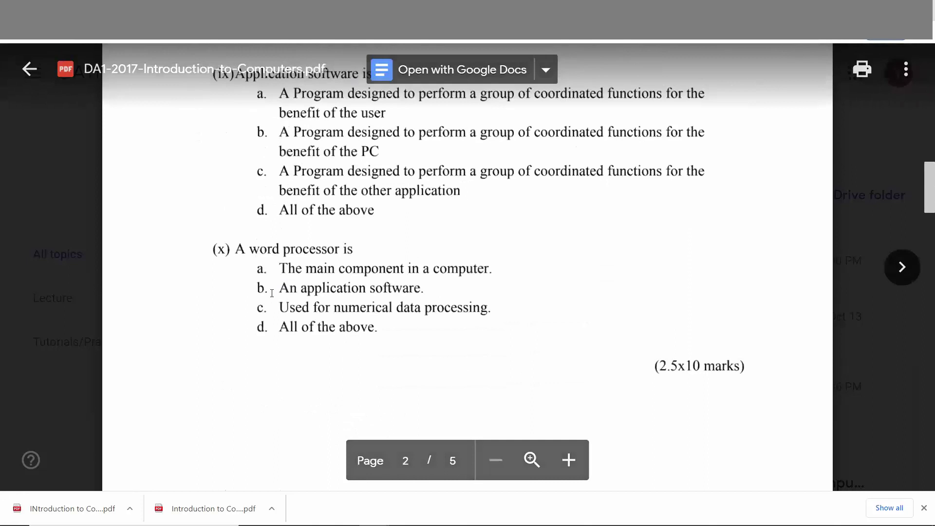
scroll(272, 292, "down", 8)
scroll(272, 293, "down", 5)
scroll(272, 293, "down", 4)
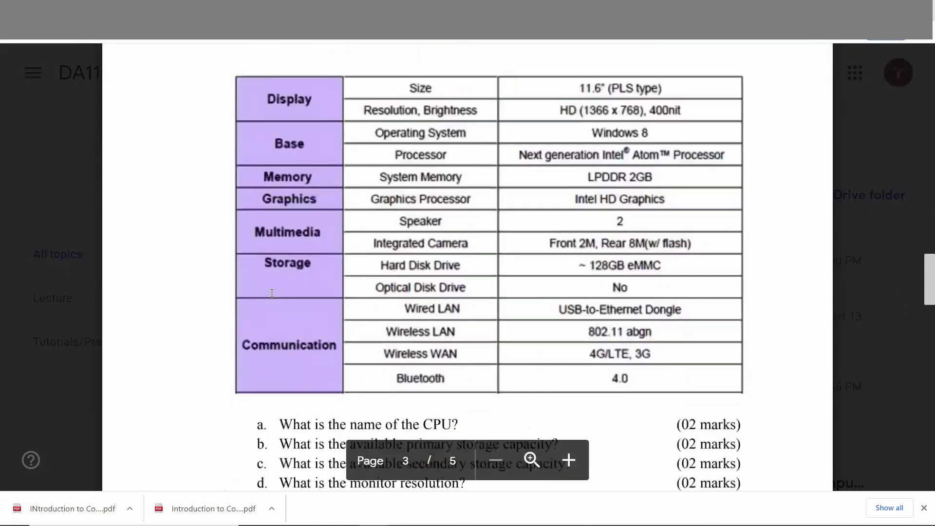
scroll(271, 293, "down", 10)
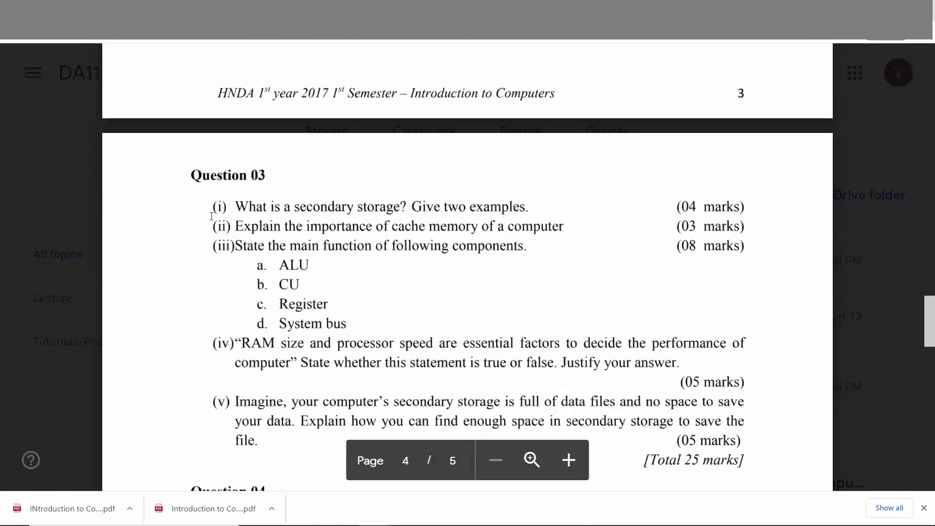
scroll(210, 216, "down", 4)
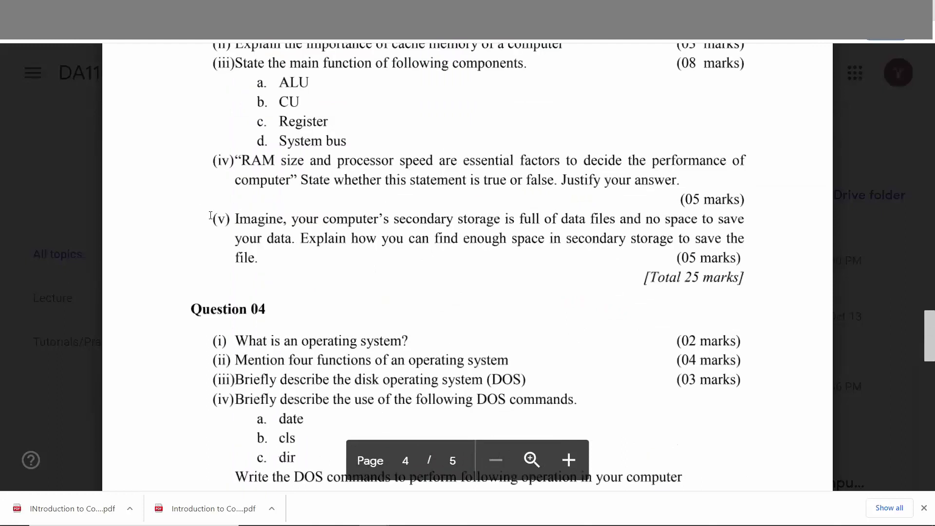
scroll(211, 215, "down", 4)
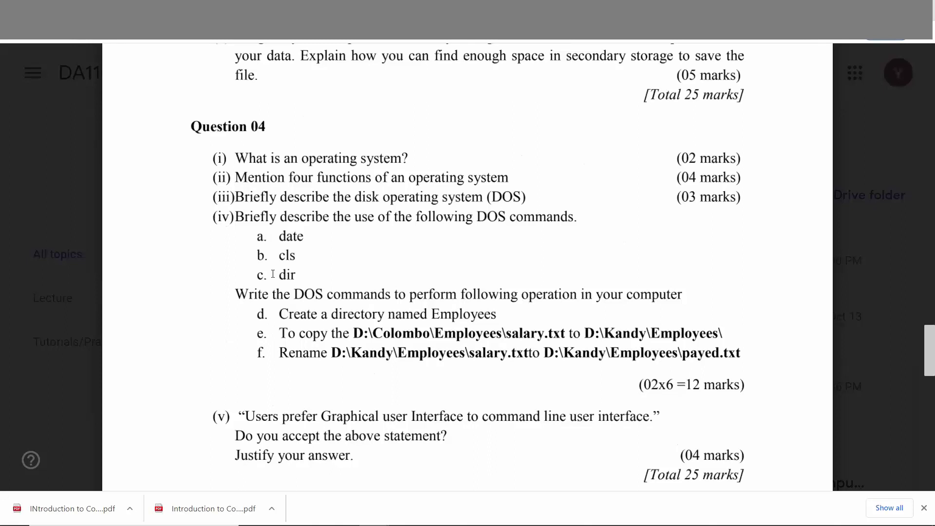
scroll(316, 339, "down", 5)
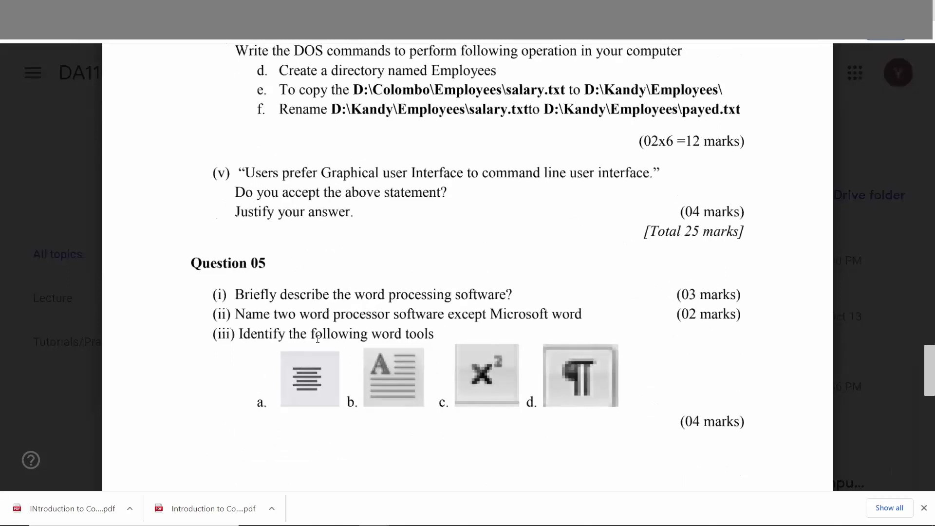
scroll(318, 338, "up", 1)
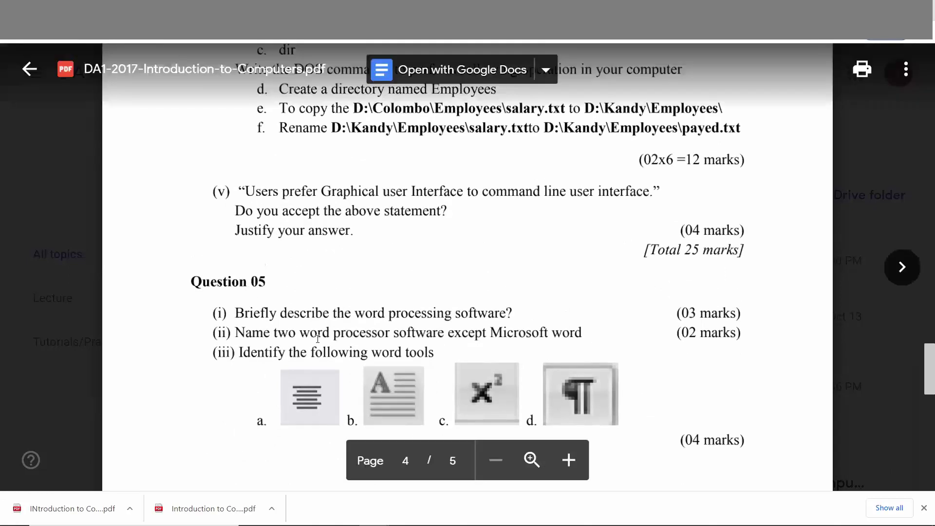
scroll(318, 338, "down", 2)
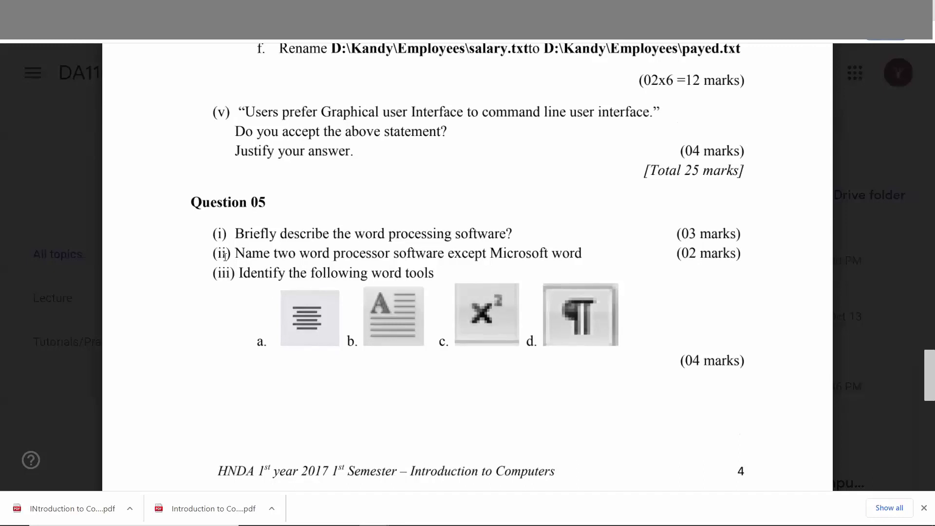
Scroll past the page 4 footer to Question 05 parts (iv) shortcut keys and (v) letters on page 5
scroll(225, 257, "down", 3)
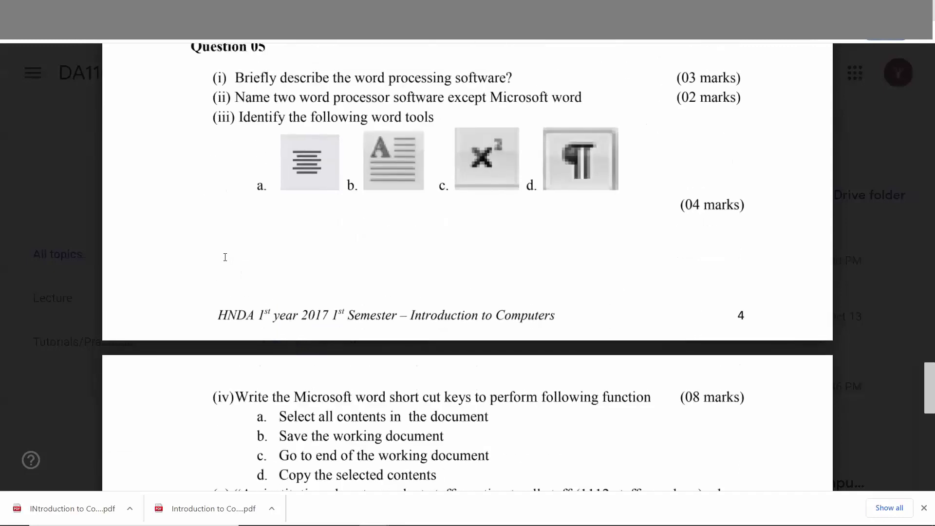
scroll(225, 256, "up", 2)
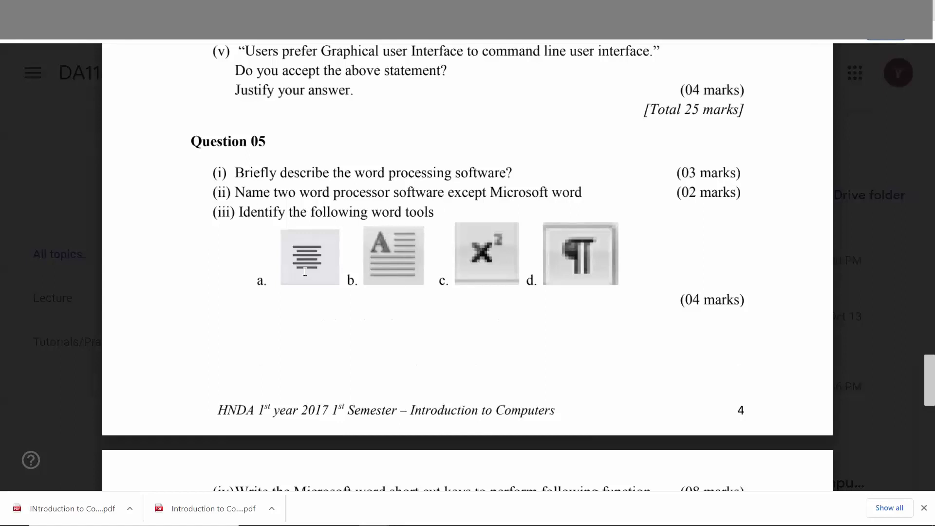
scroll(350, 279, "up", 1)
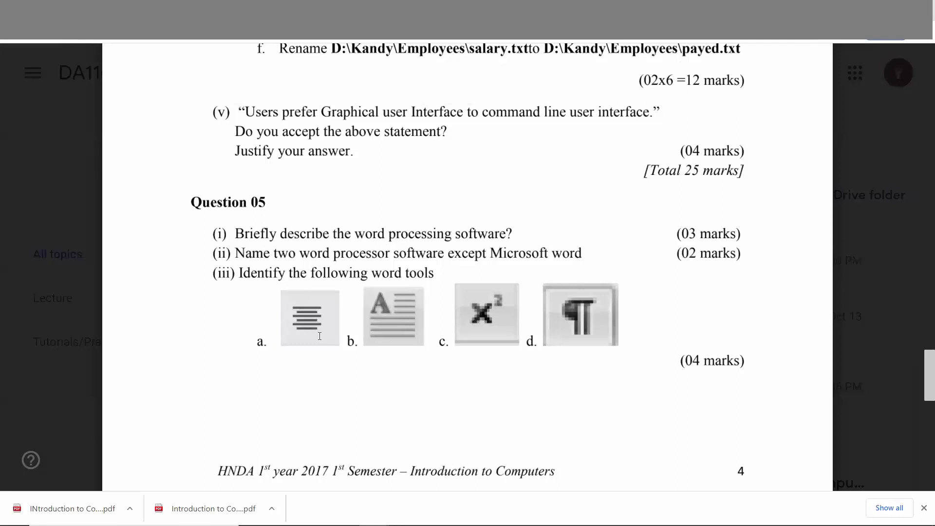
scroll(321, 360, "down", 3)
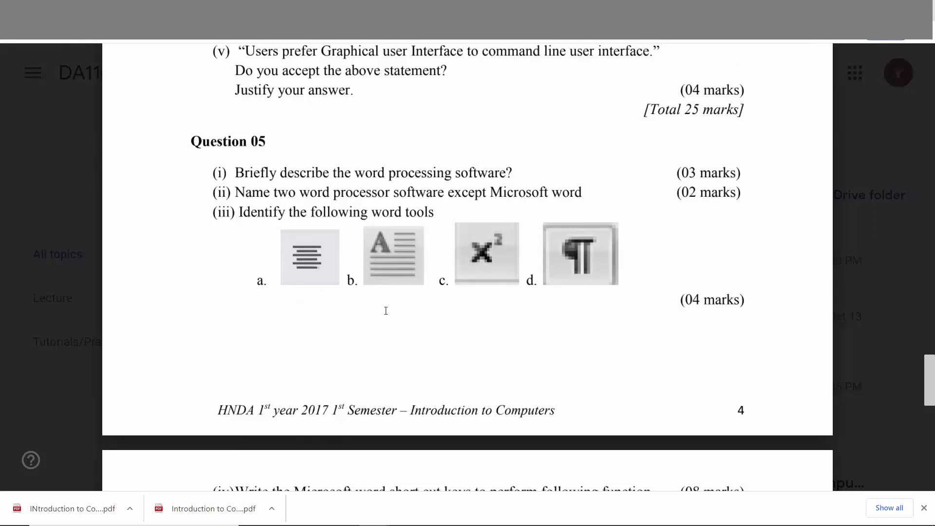
scroll(501, 226, "down", 1)
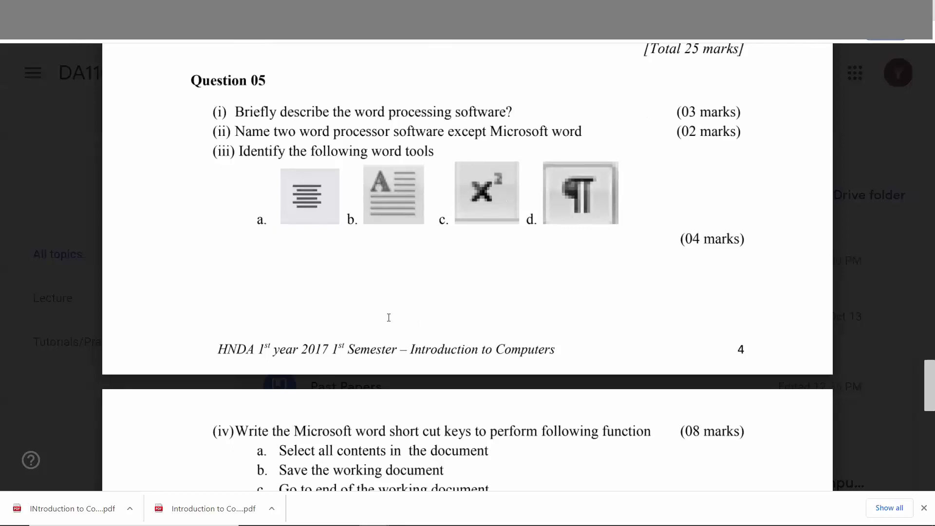
scroll(359, 336, "down", 3)
scroll(359, 337, "down", 2)
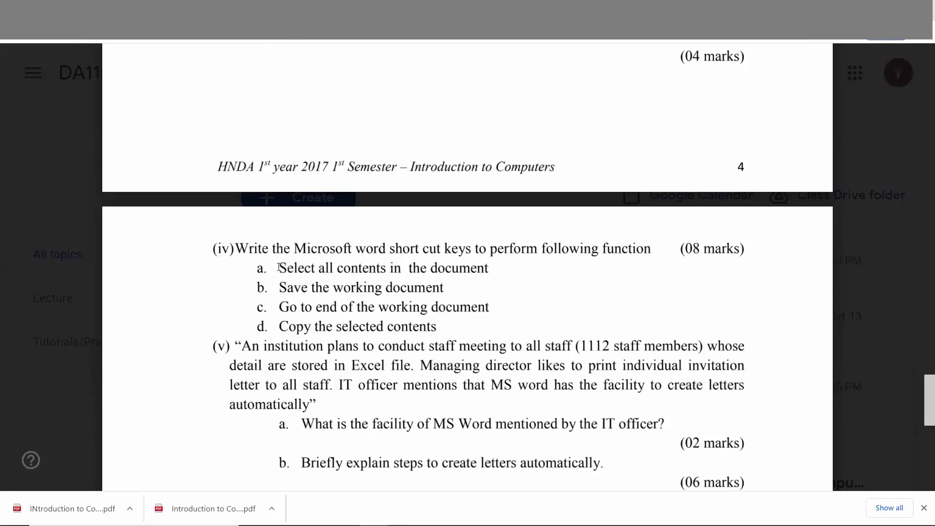
left_click_drag(437, 325, 279, 270)
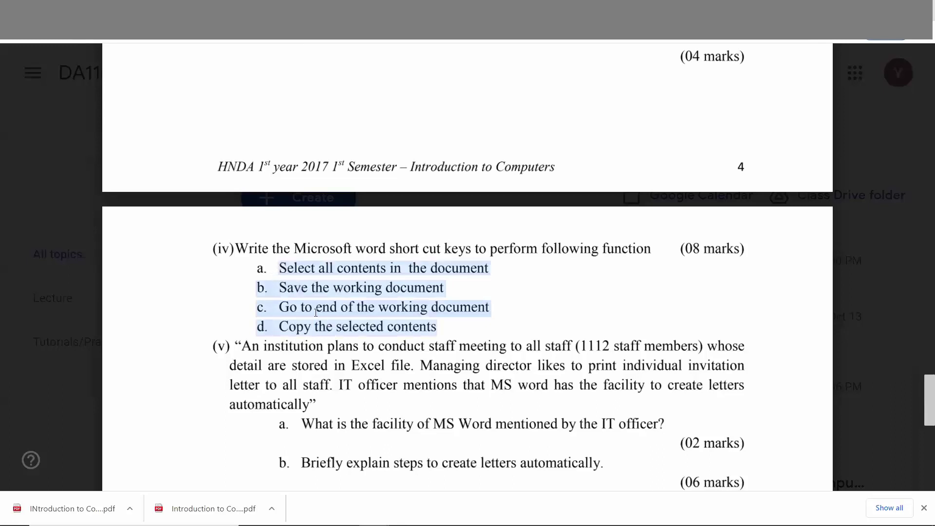
left_click(310, 288)
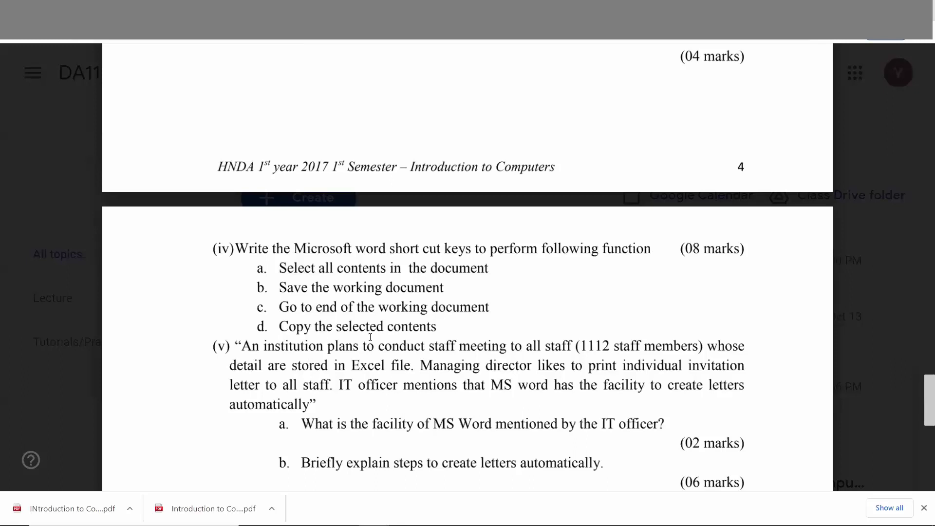
scroll(371, 337, "down", 1)
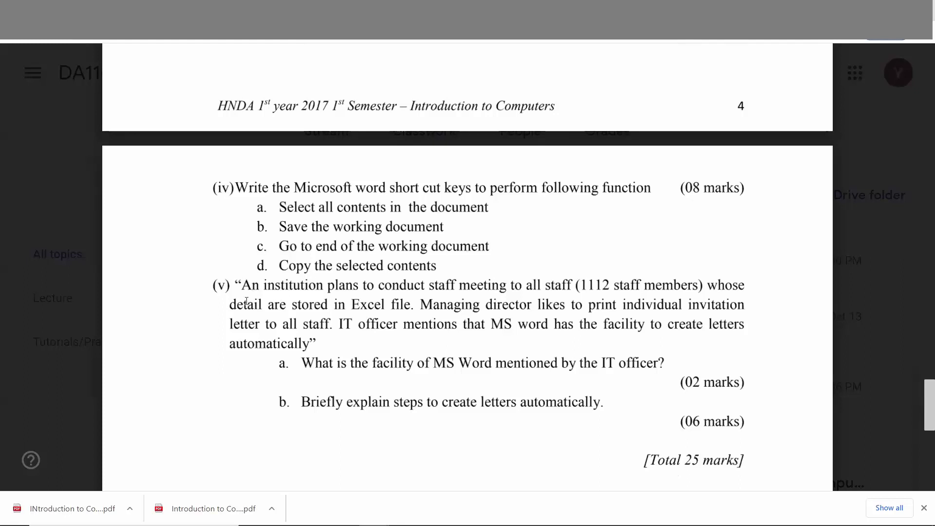
scroll(246, 301, "down", 2)
scroll(247, 302, "down", 1)
scroll(247, 301, "down", 1)
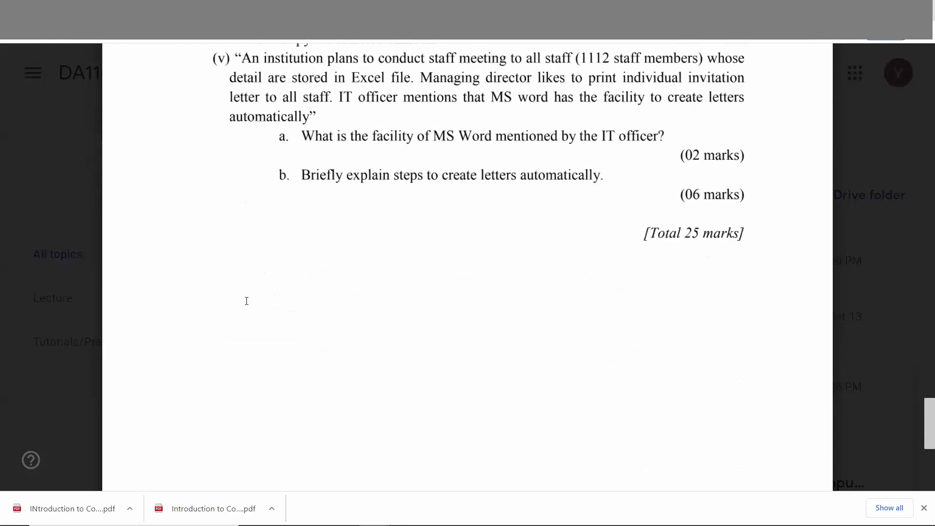
scroll(336, 342, "up", 3)
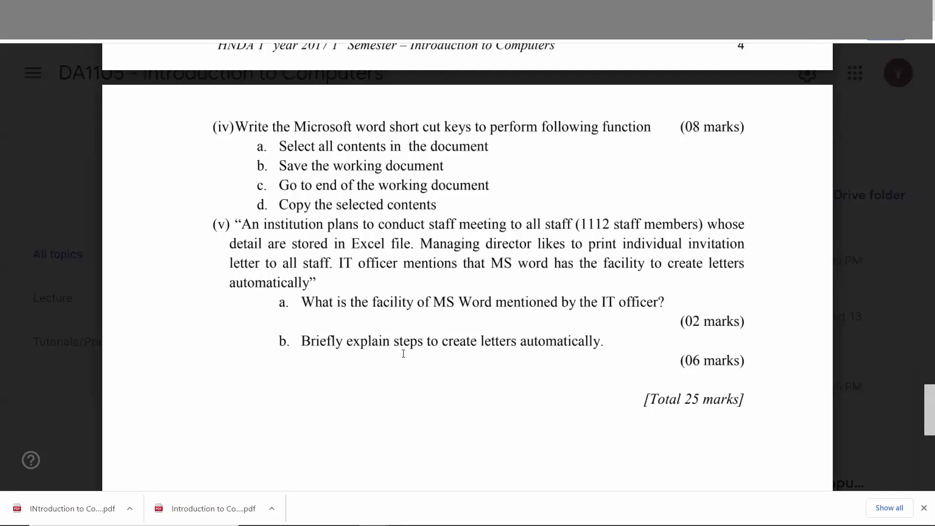
Scroll back up to page 4 showing Question 05 parts (i)–(iii) and the four tool icons
scroll(405, 357, "up", 1)
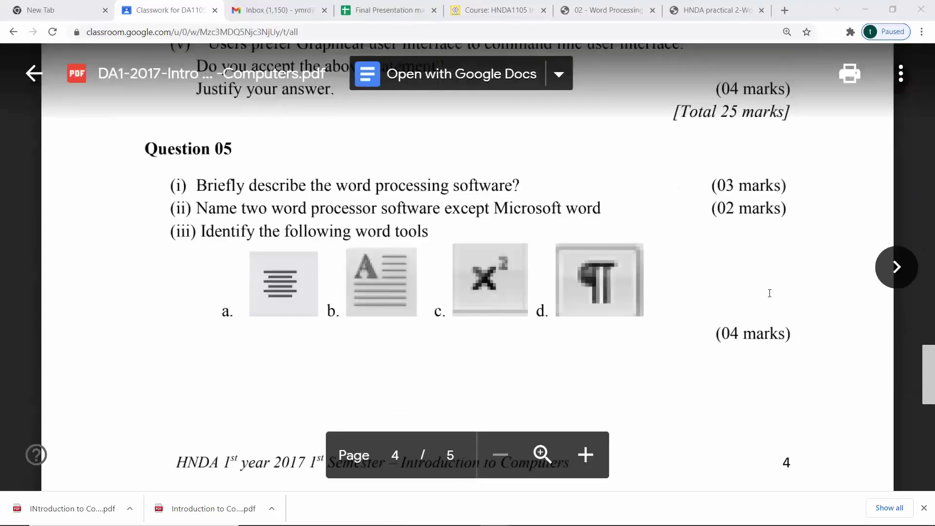
scroll(770, 294, "down", 1)
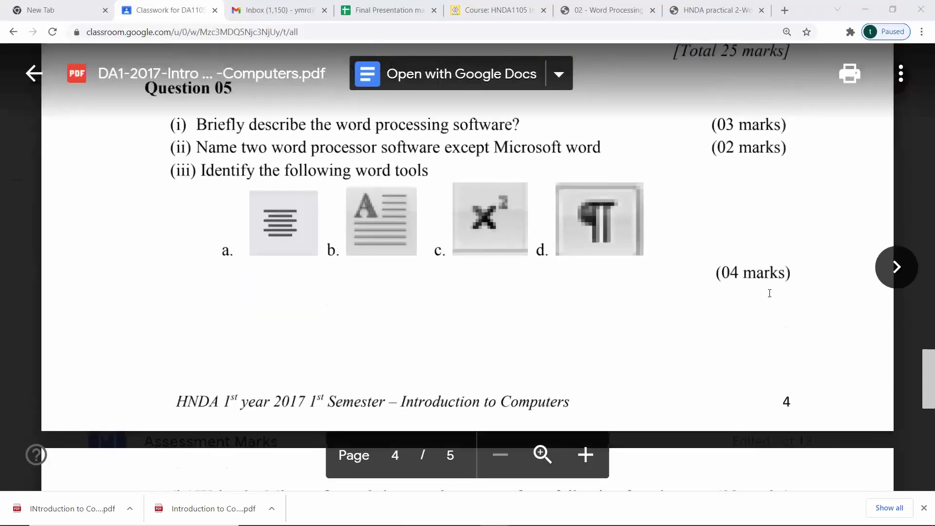
scroll(769, 294, "up", 1)
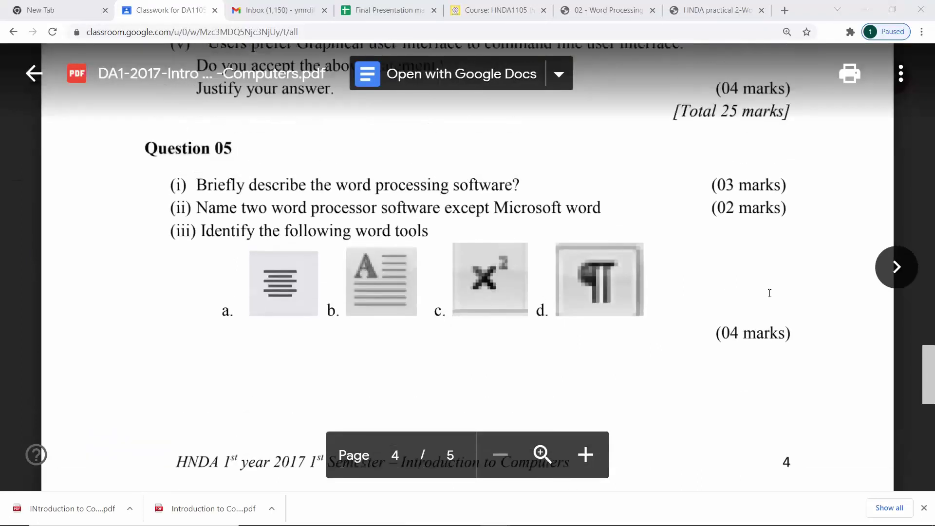
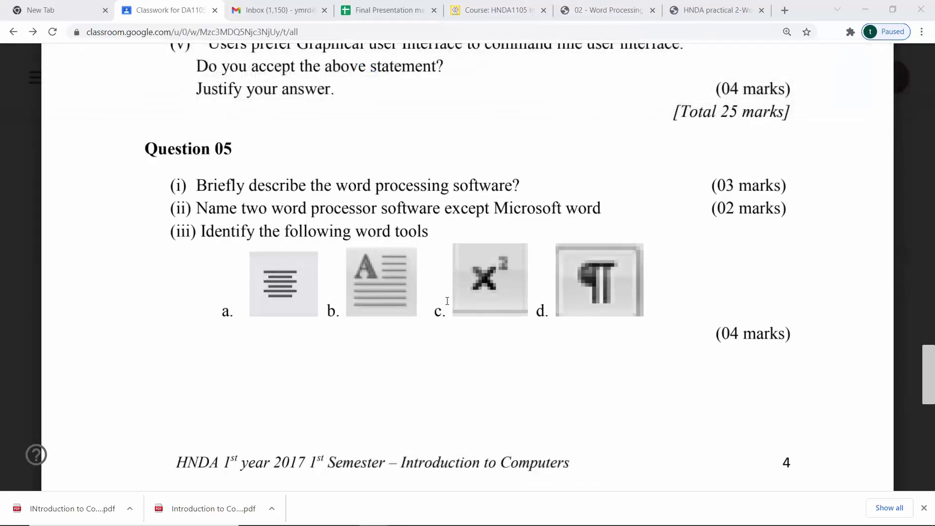
Scroll through Question 05 of the exam PDF
scroll(452, 276, "down", 1)
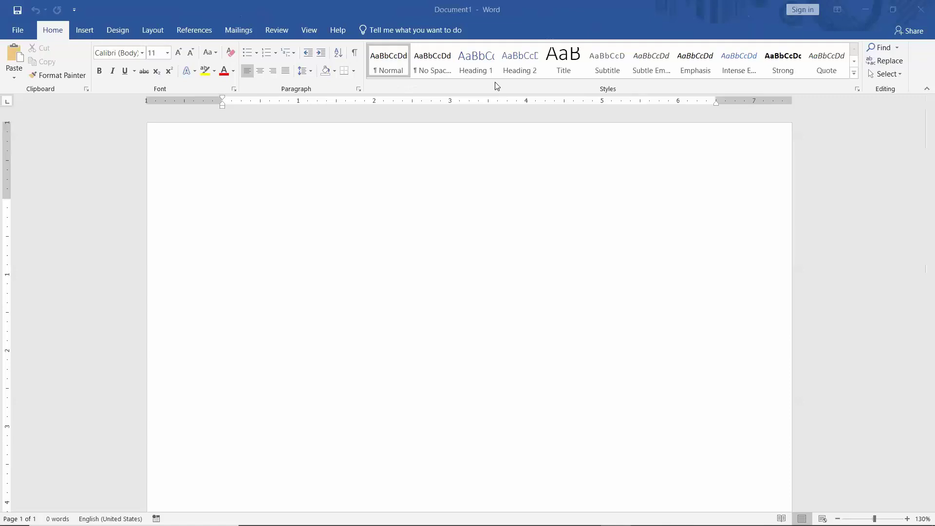
Centre-align the empty first paragraph of Document1
left_click(260, 73)
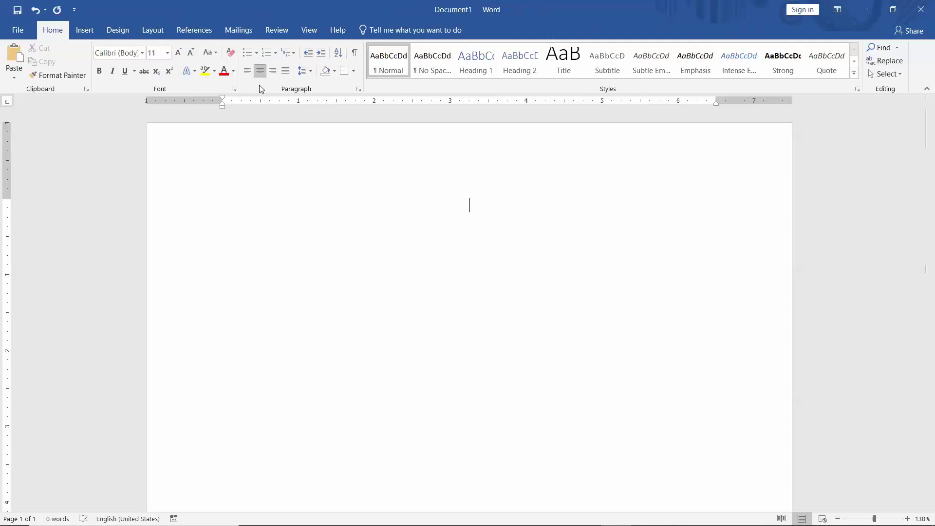
Return the empty paragraph to left alignment
left_click(259, 73)
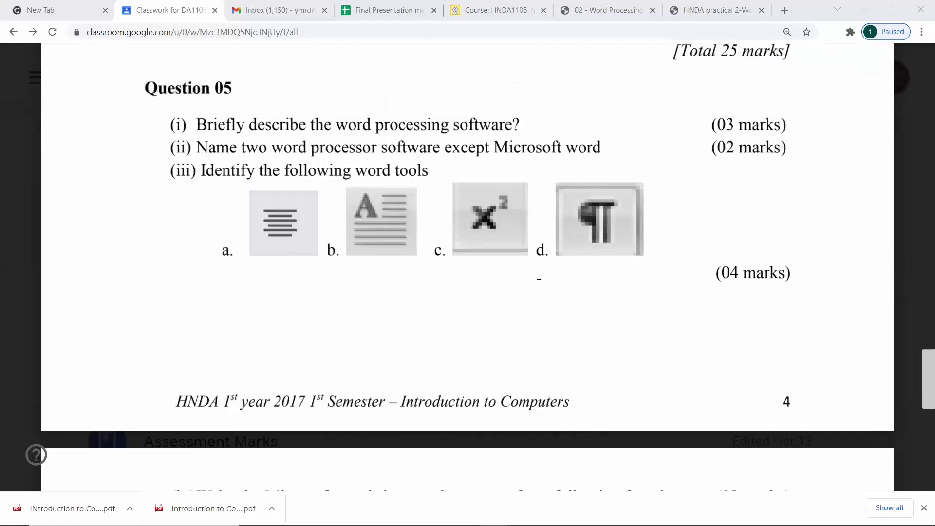
Scroll the exam PDF to page 5, showing Question 05 parts (iv) and (v)
scroll(538, 276, "down", 1)
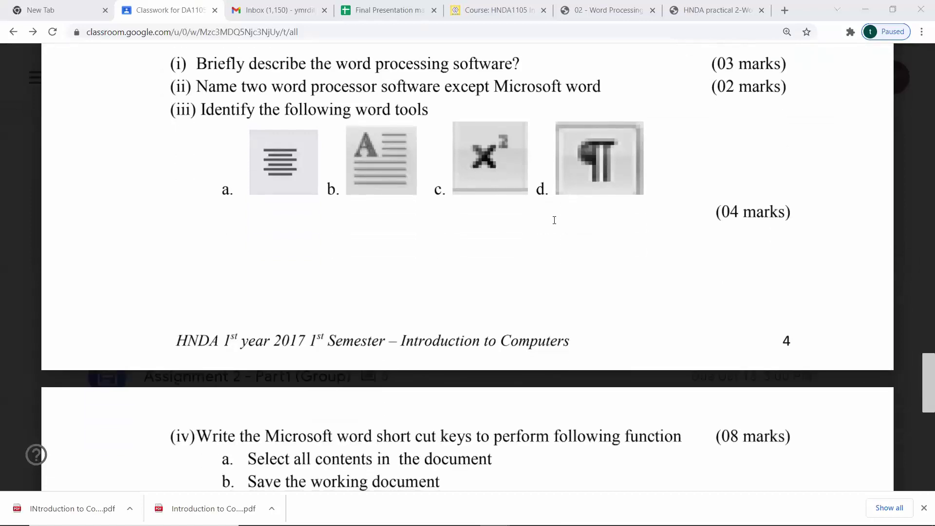
scroll(476, 279, "down", 1)
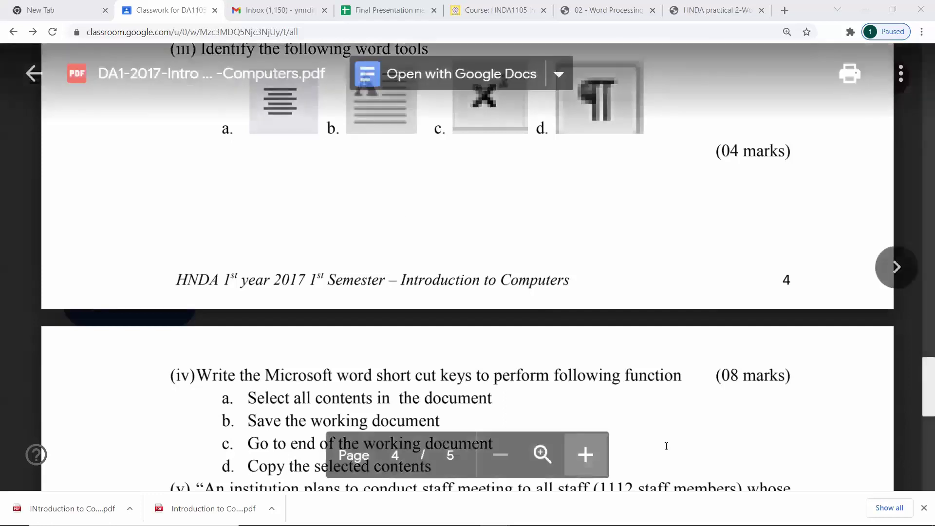
scroll(275, 321, "down", 2)
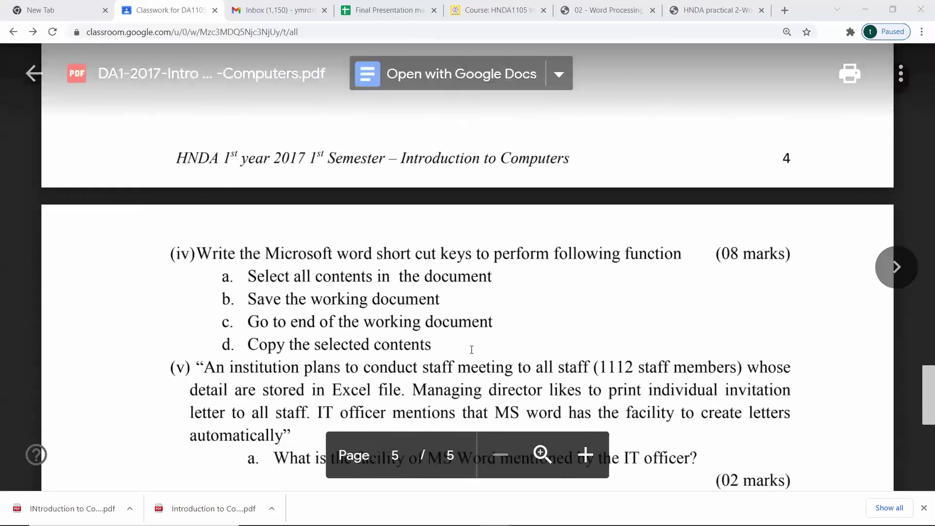
Scroll further until question (v) shows in full, down to Total 25 marks
scroll(428, 332, "down", 1)
scroll(428, 331, "down", 1)
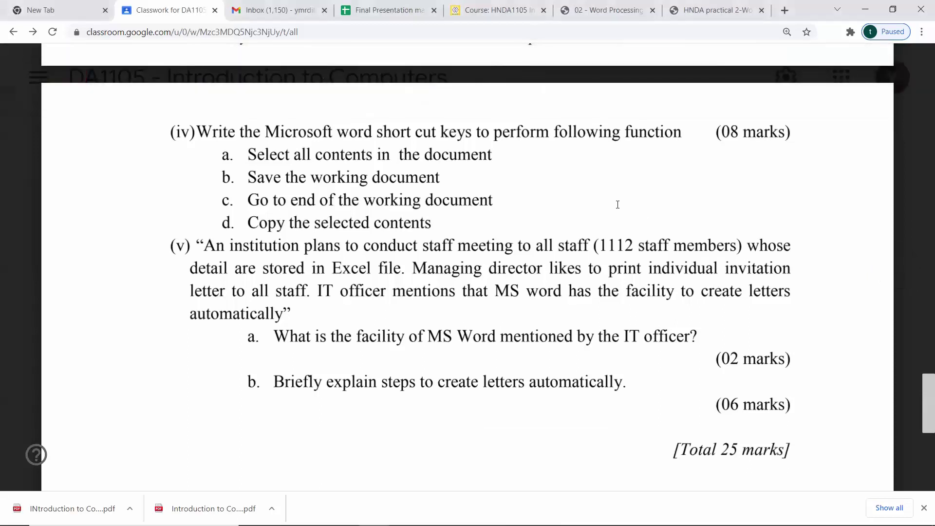
Scroll down and highlight the staff count 1112 in question (v)
scroll(506, 247, "down", 1)
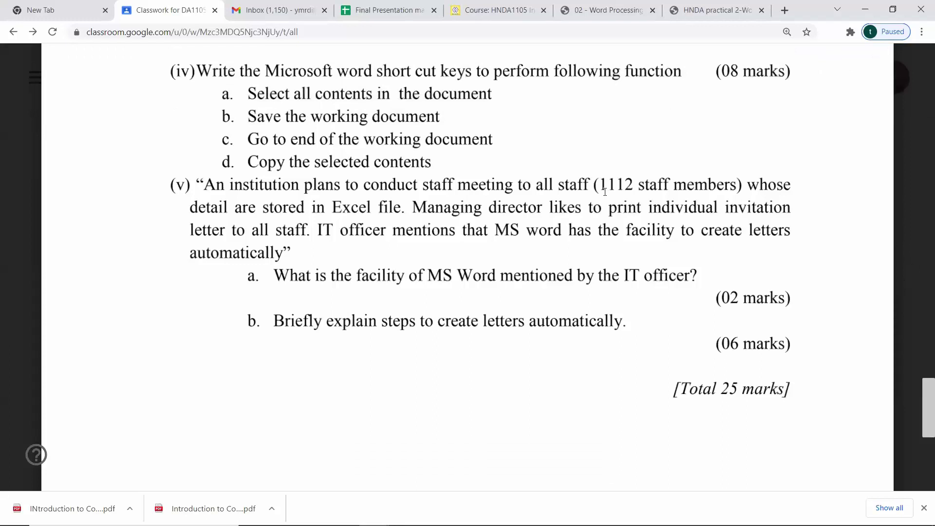
double_click(605, 188)
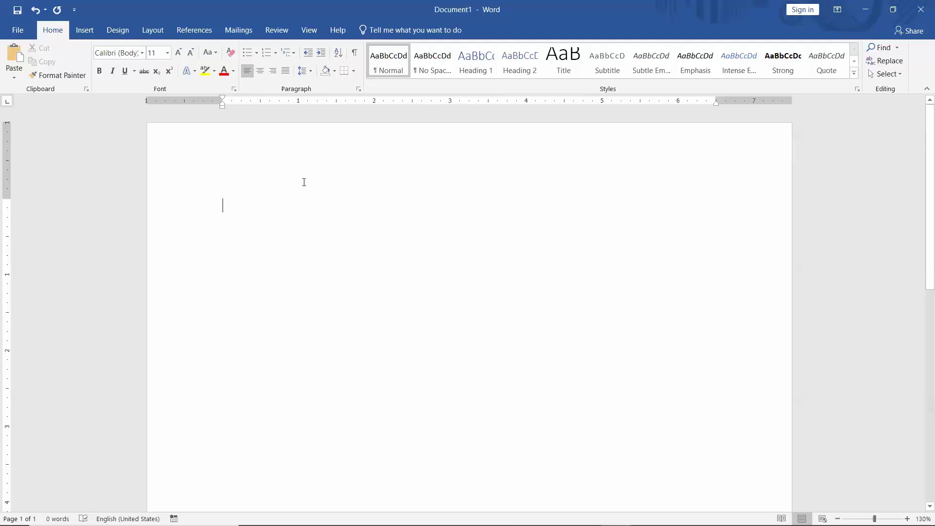
Type the sentence 'This is to invide you all to the staff meeting to be held on............'
type("This is to invide you all to the staff meeting to ")
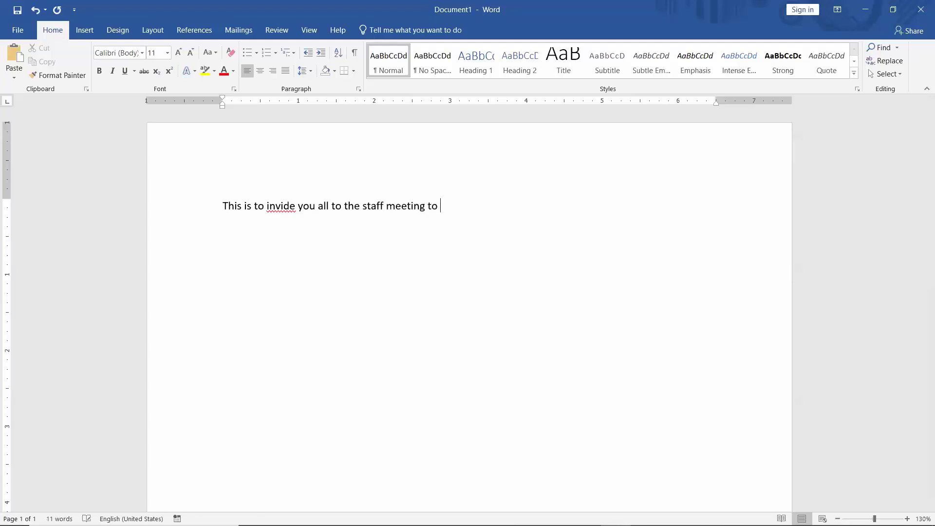
type("be held on............")
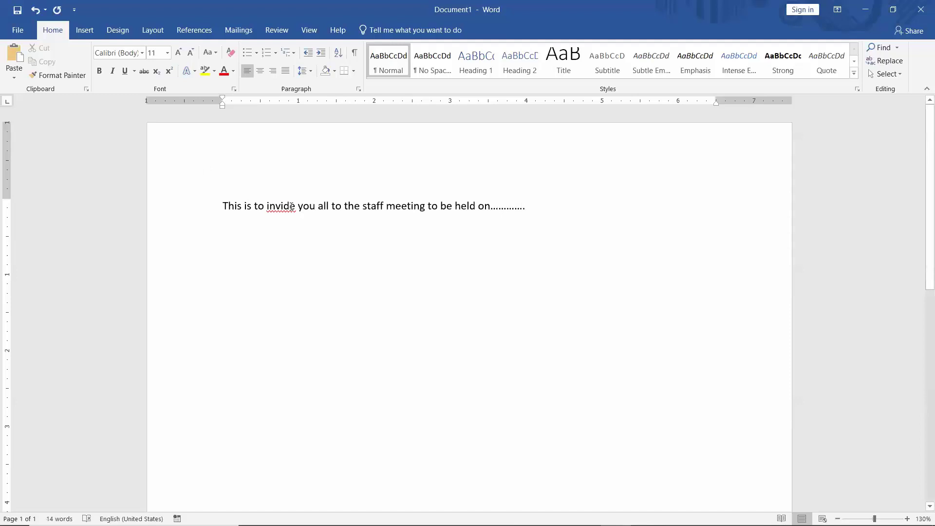
Correct 'invide' to 'invite' and add an empty line above the sentence
left_click(284, 206)
right_click(286, 209)
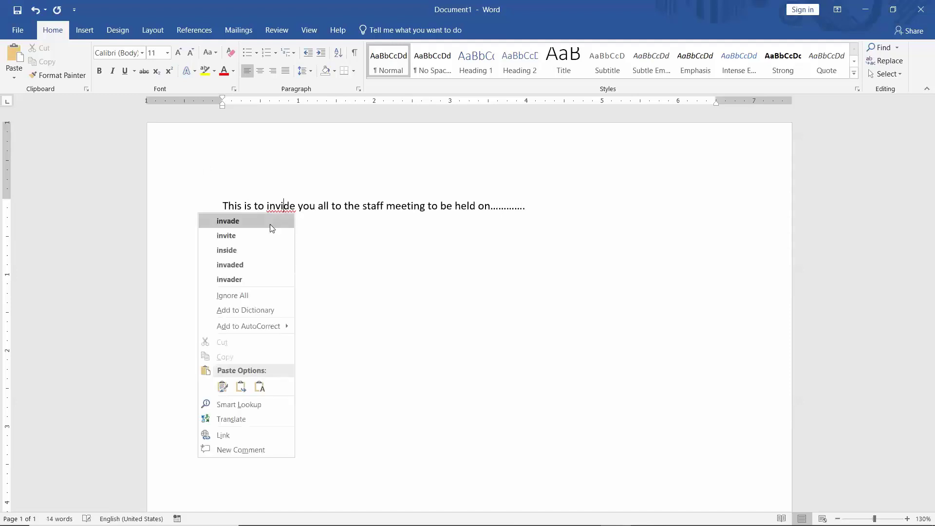
left_click(268, 235)
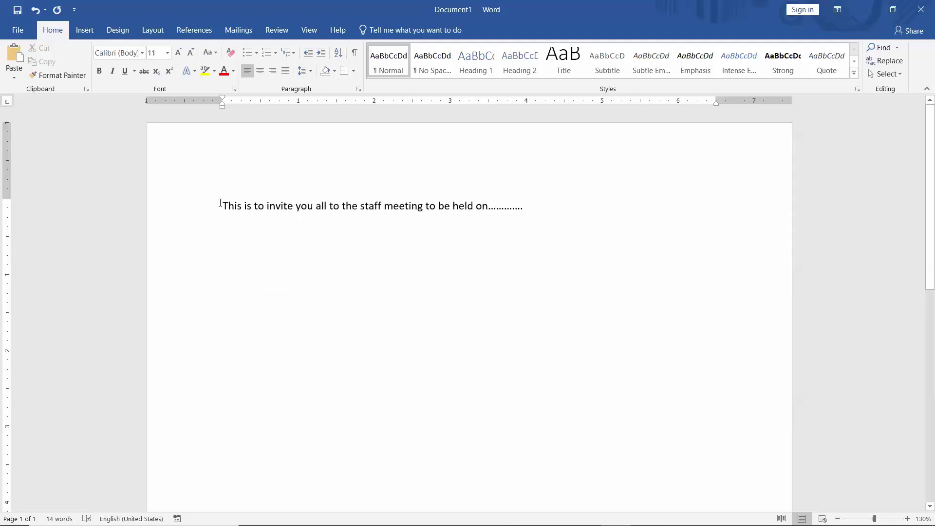
key("Return")
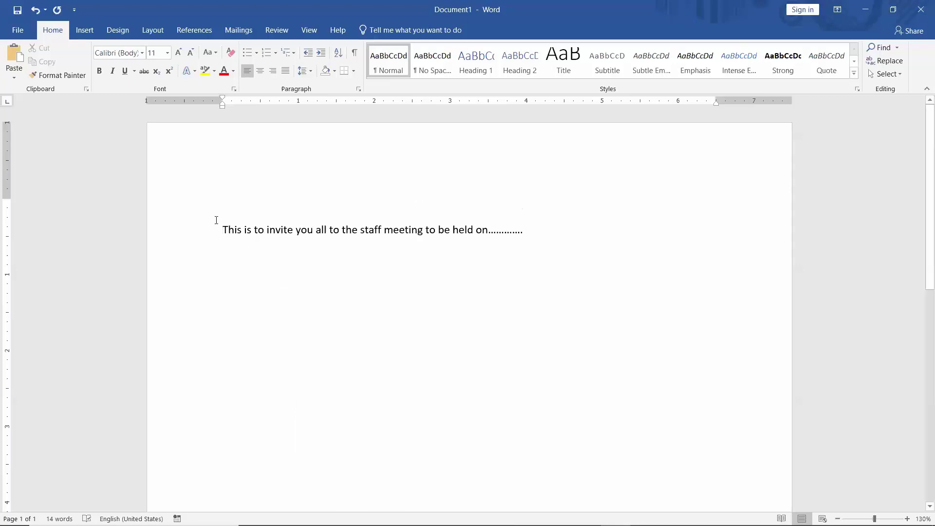
Type a 'Dear Mr/Ms' salutation with a sample employee's initial and surname above the sentence
triple_click(458, 243)
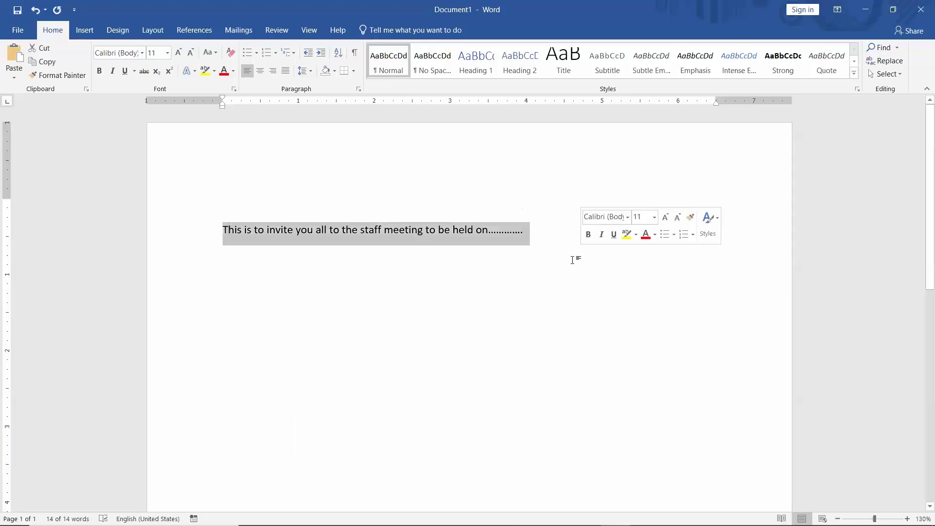
key("ctrl+shift+8")
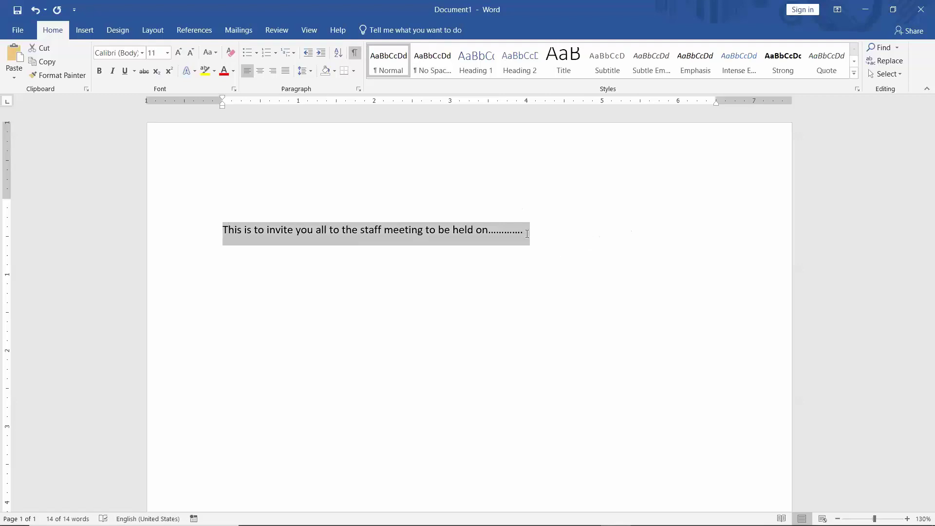
left_click(218, 197)
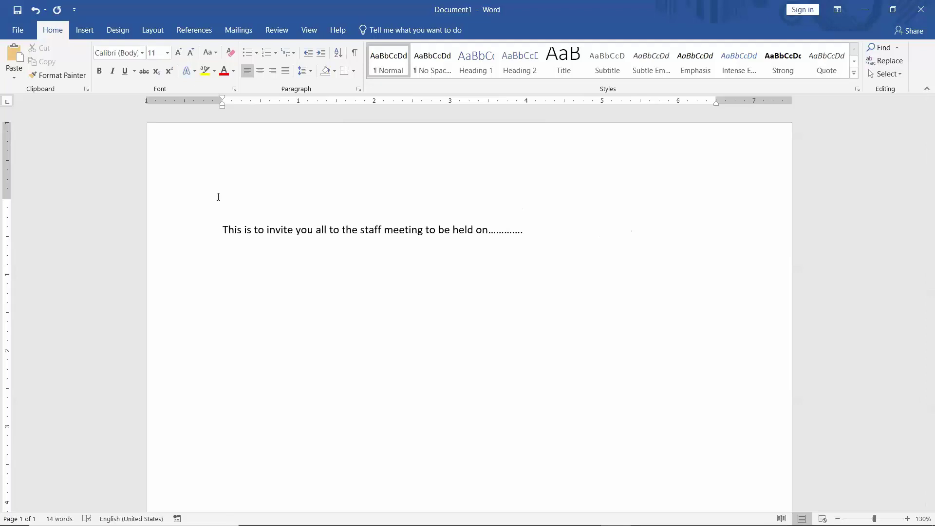
type("Dear Mr/M")
type("s ")
type("J Perera")
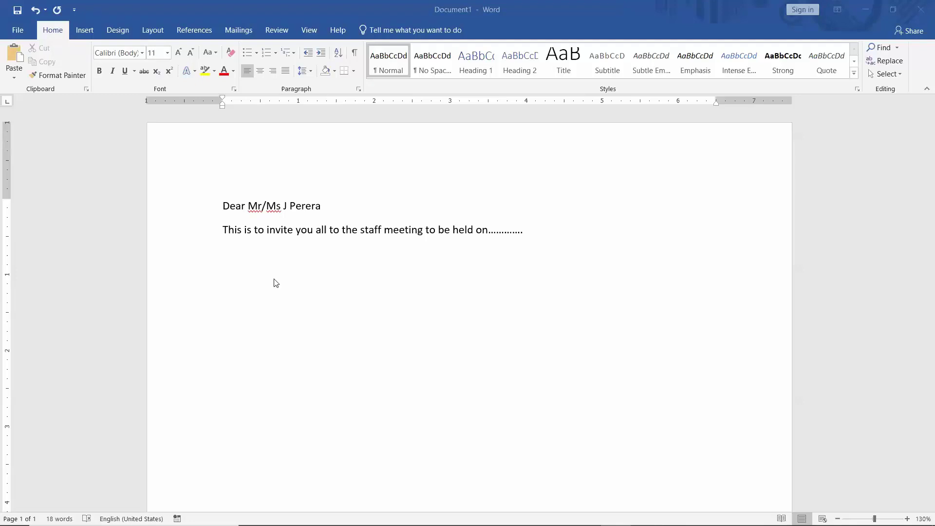
Add filler lines 'gdsgg' and 'gh' below the salutation
left_click(344, 186)
key("Return")
type("gdsgg")
key("Return")
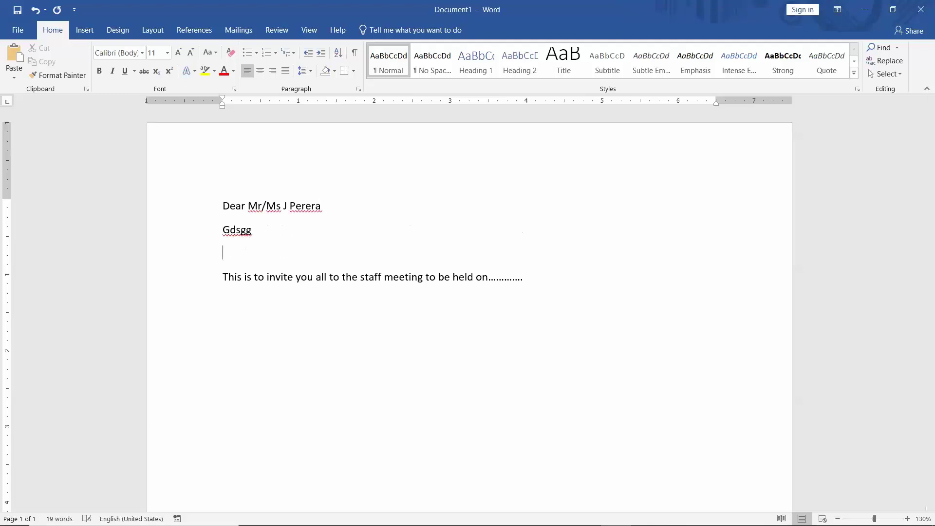
type("gh")
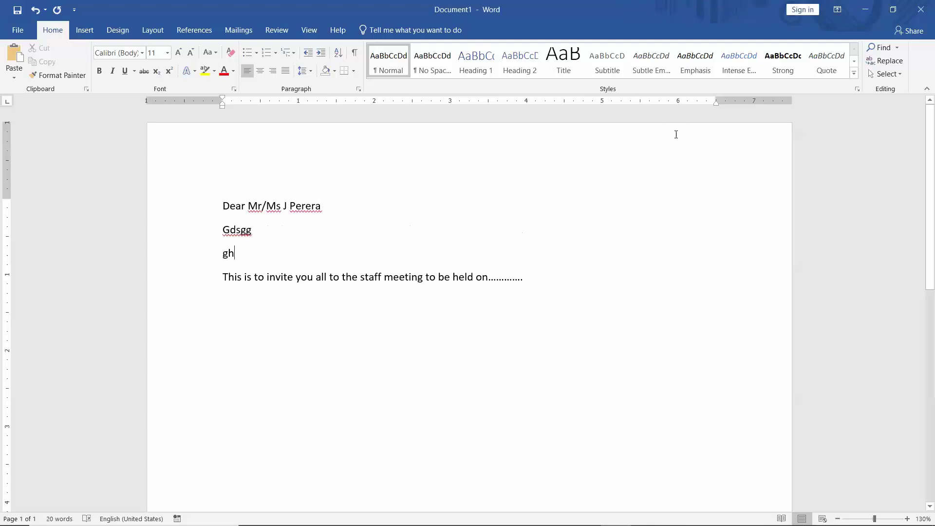
Open and close the page header, then tab-indent the empty first line
double_click(616, 176)
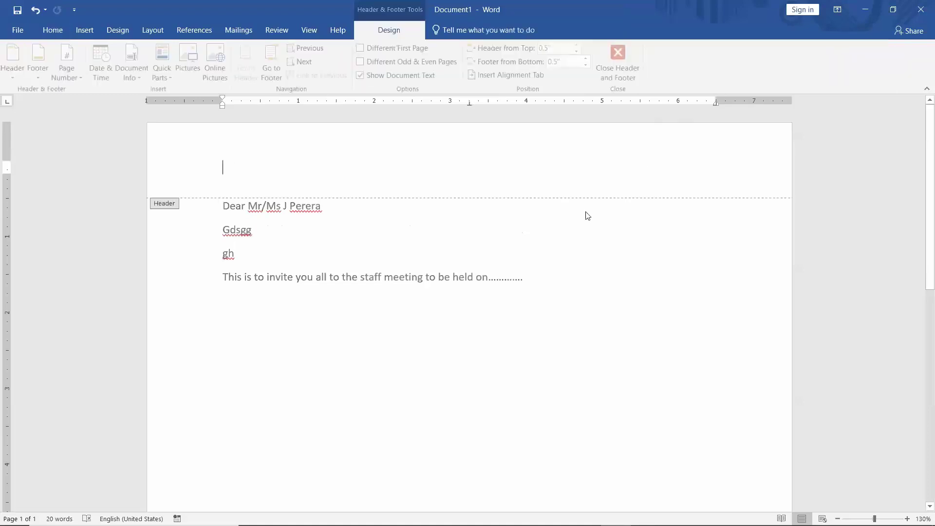
double_click(221, 206)
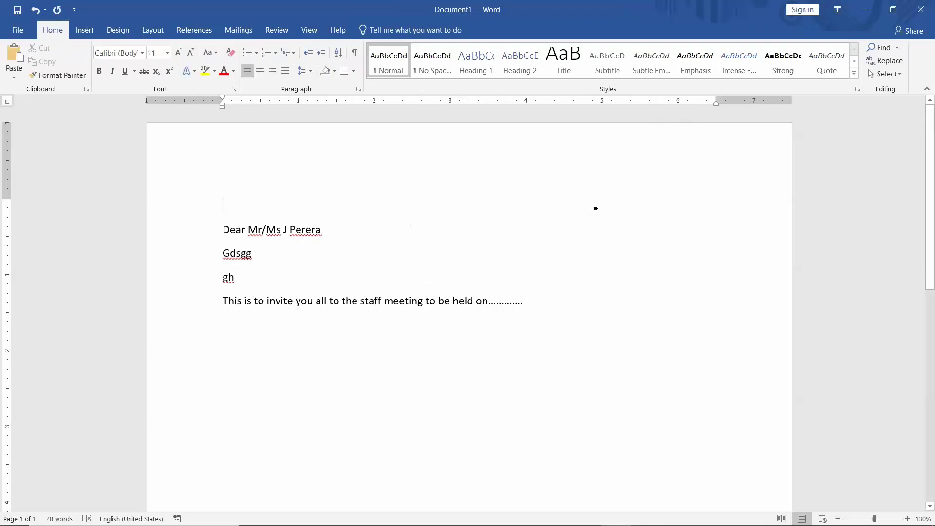
key("Tab")
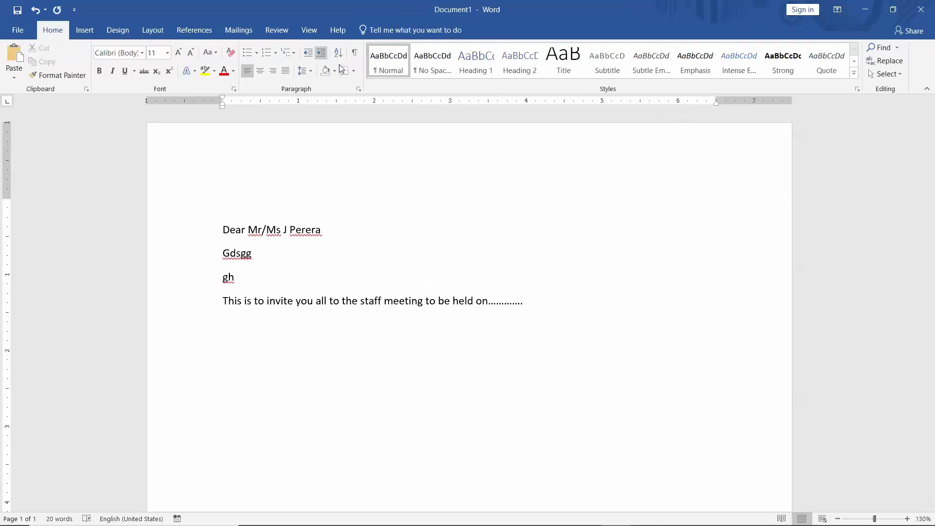
Add a right-aligned 'Employee ID:' line with a sample ID number at the top
left_click(273, 71)
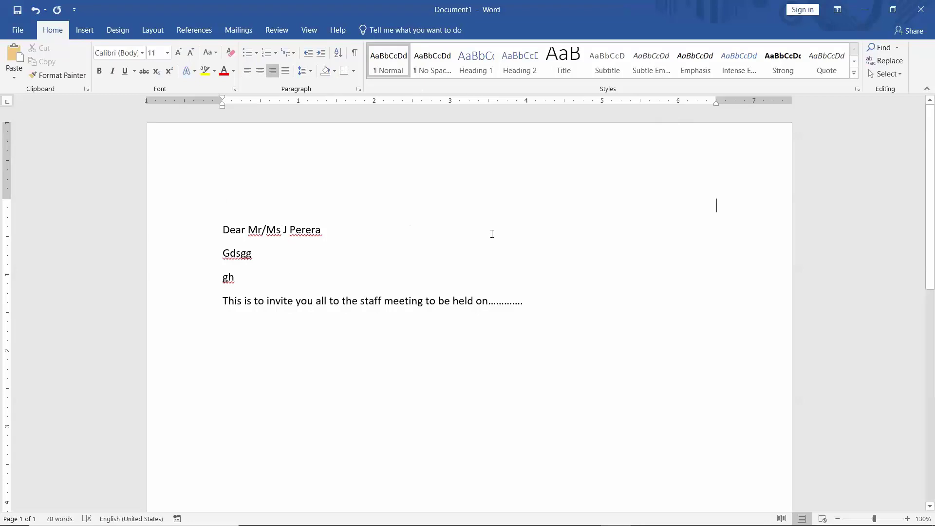
type("Employee ID")
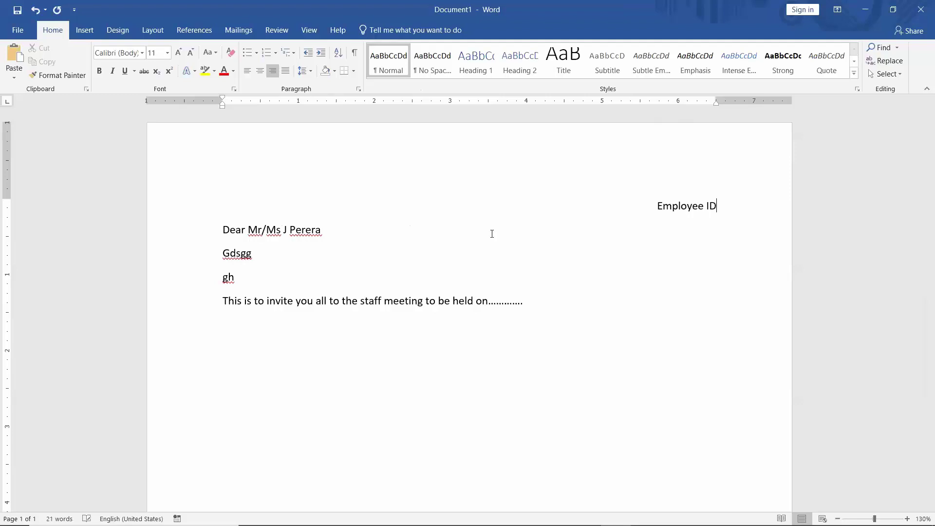
type(":1212")
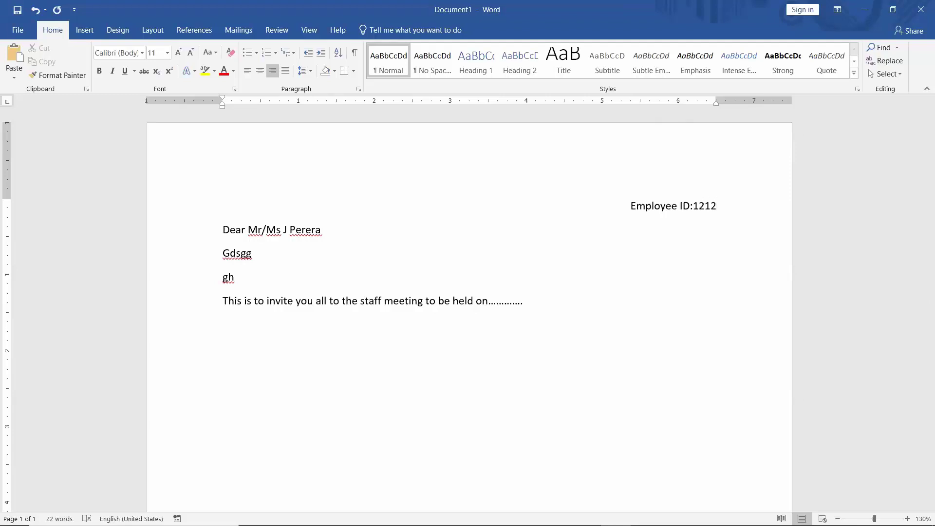
key("BackSpace")
key("BackSpace")
key("BackSpace")
type("100")
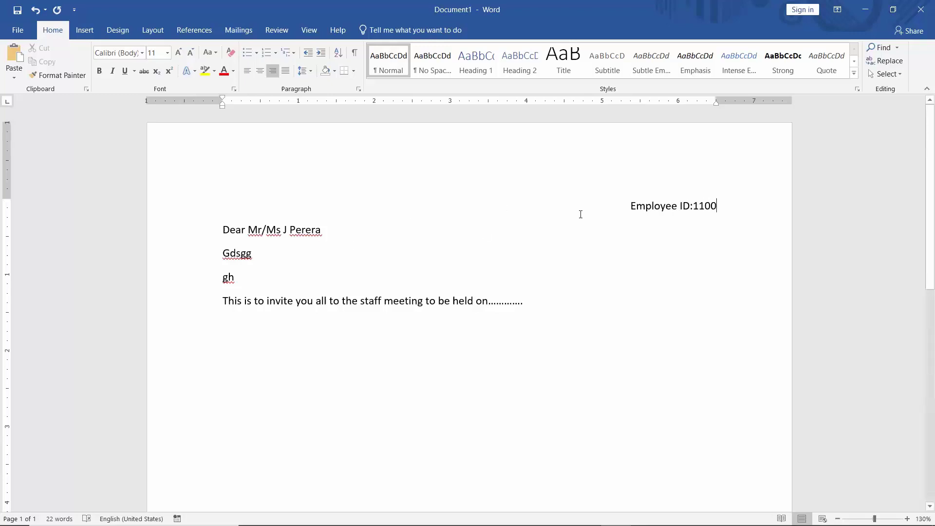
Insert a blank line after the 'gh' line, just above the staff meeting invitation sentence
mouse_move(631, 208)
left_mouse_down()
mouse_move(631, 229)
mouse_move(280, 282)
left_mouse_up()
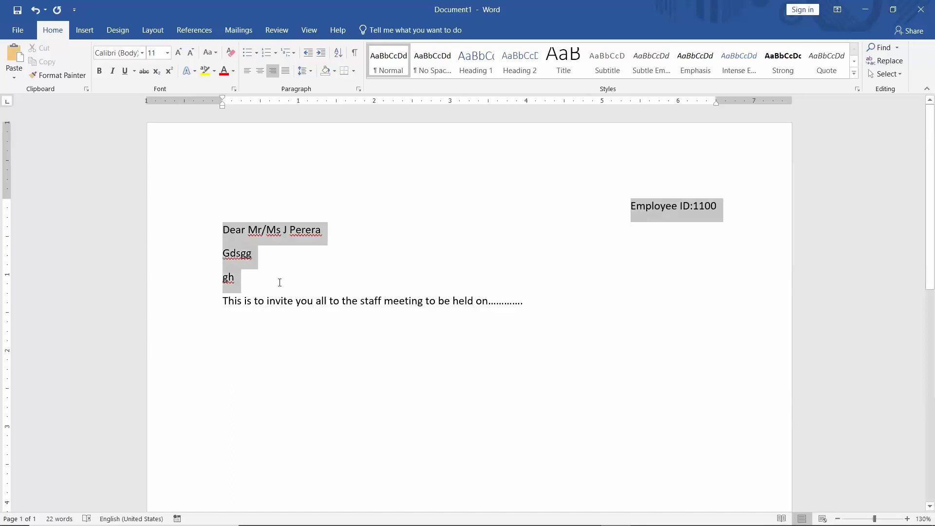
left_click_drag(279, 282, 280, 286)
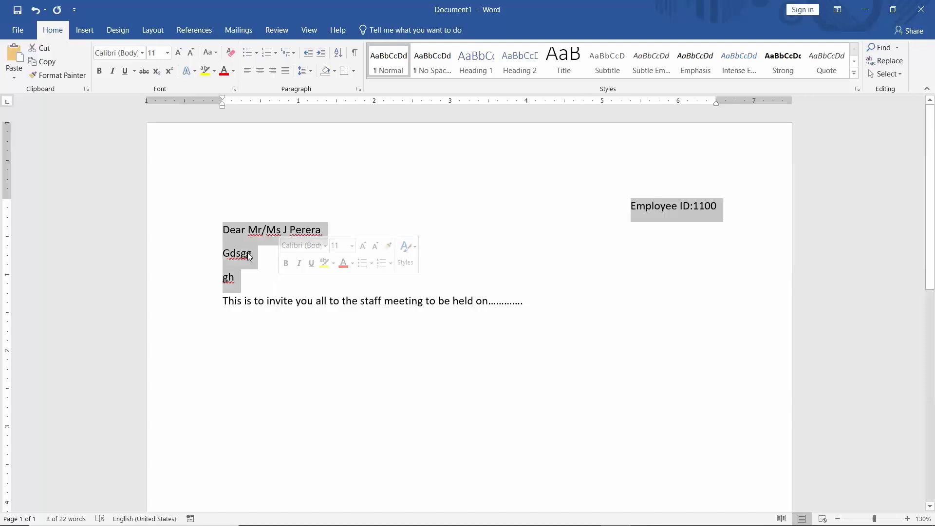
left_click(244, 310)
left_click_drag(223, 302, 596, 316)
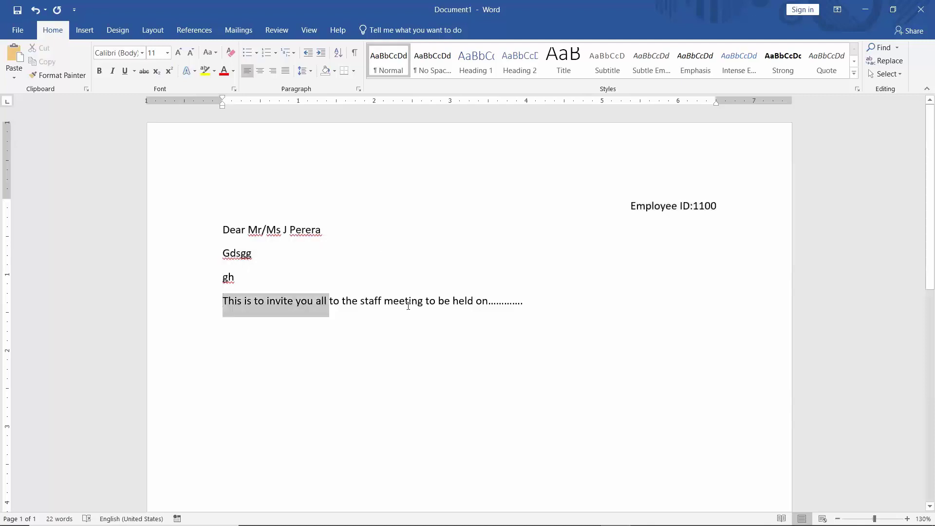
left_click(265, 285)
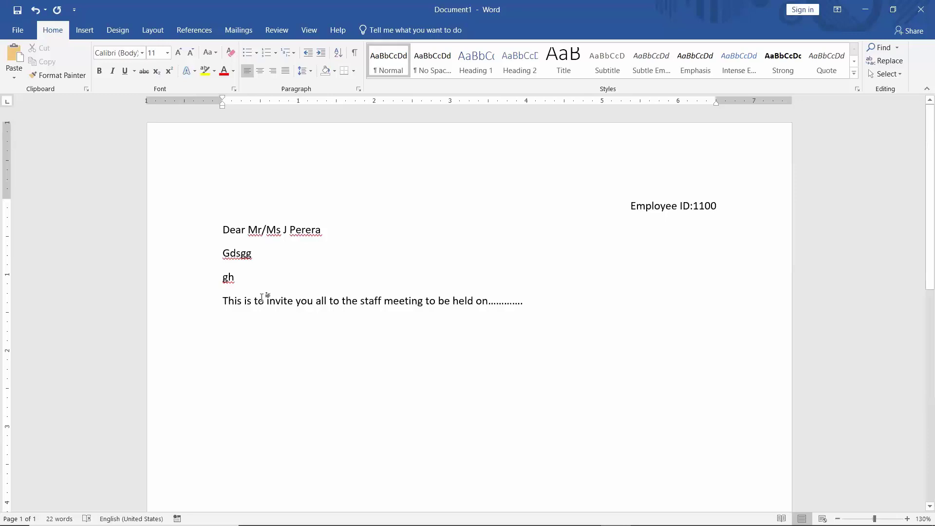
key("Return")
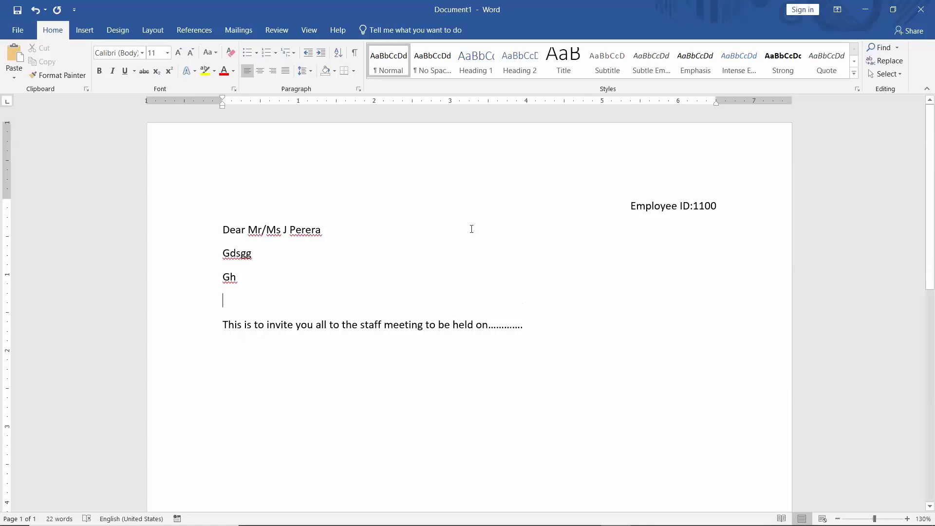
Clear the selection after 'Gh' and bring up the Mailings commands
mouse_move(223, 230)
left_mouse_down()
mouse_move(534, 280)
mouse_move(521, 286)
left_mouse_up()
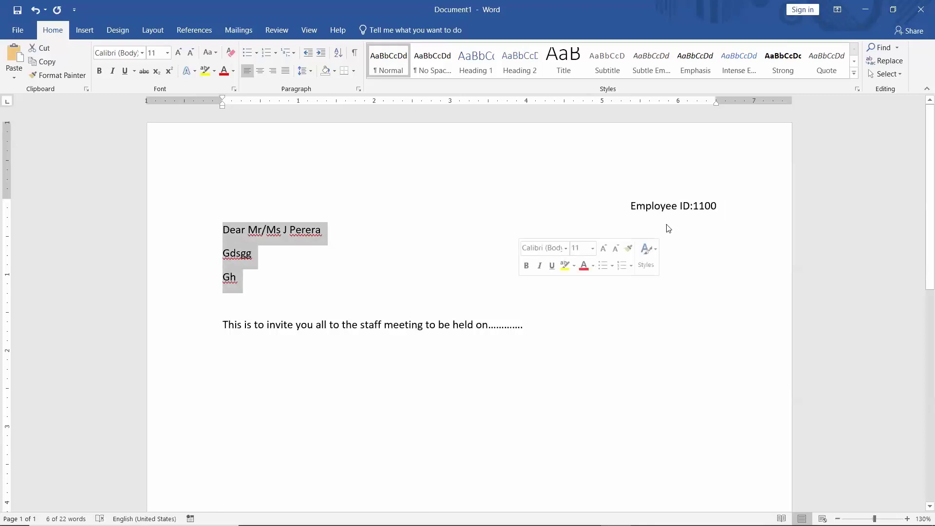
left_click(491, 287)
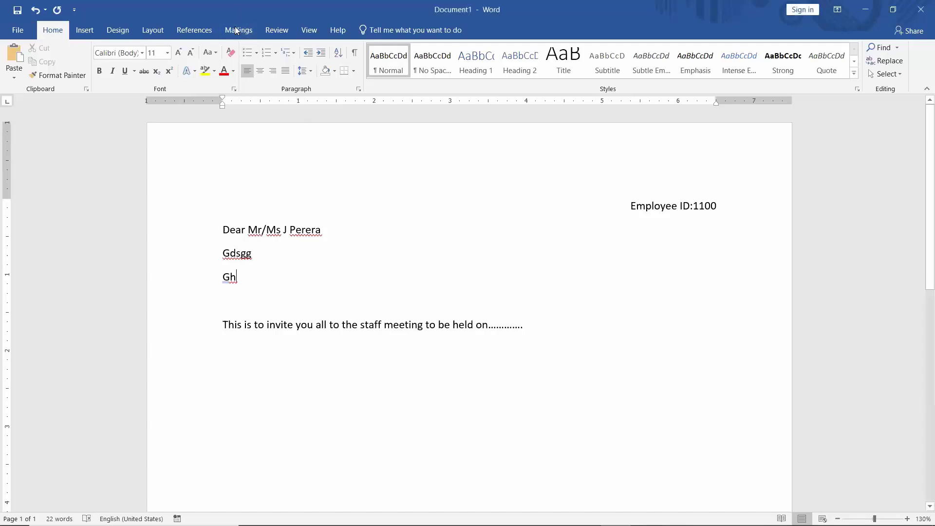
left_click(236, 31)
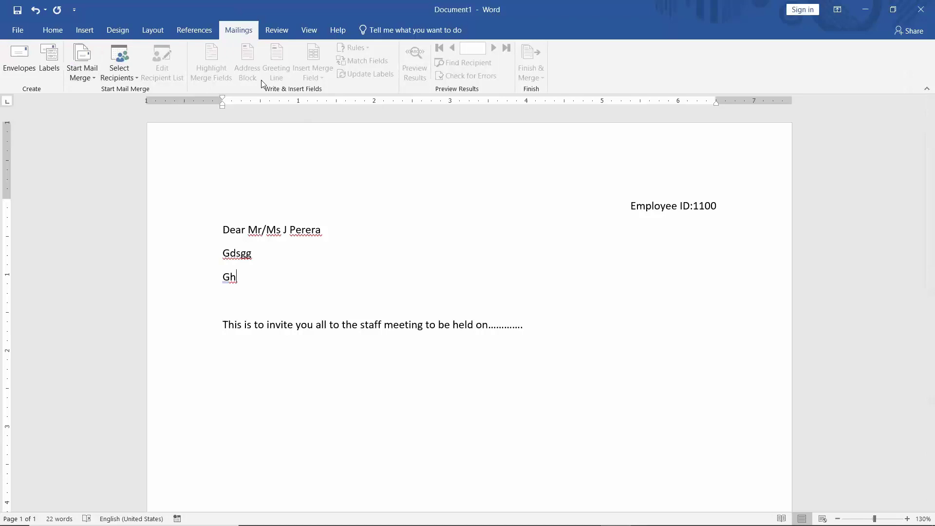
Set Letters as the mail merge document type via Start Mail Merge
left_click(82, 67)
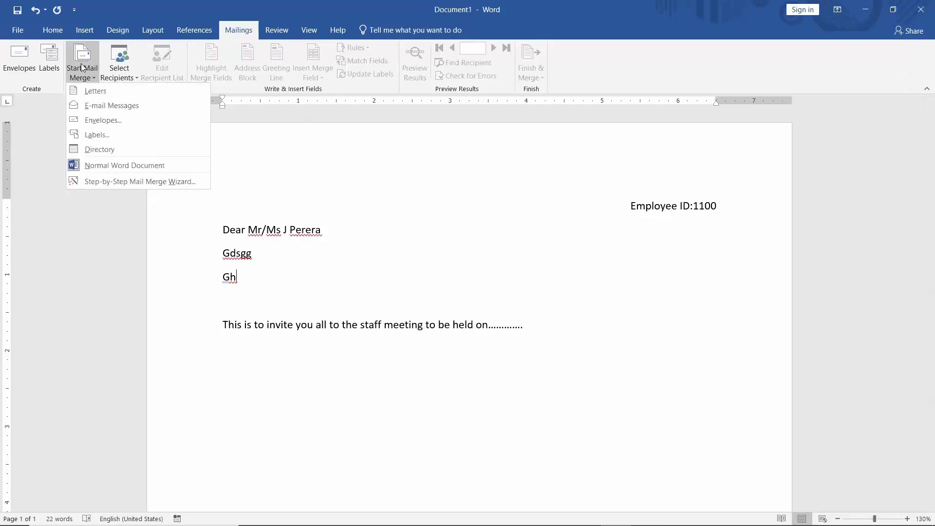
left_click(88, 91)
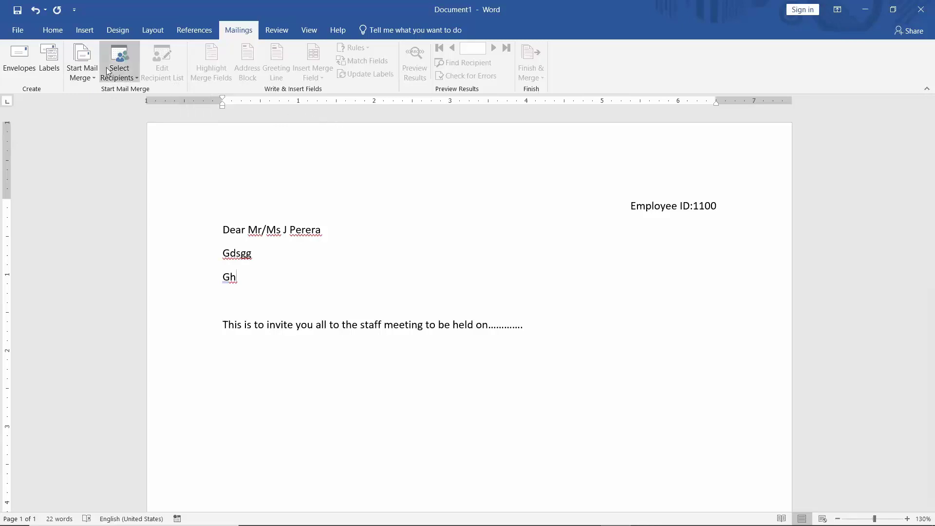
left_click(84, 66)
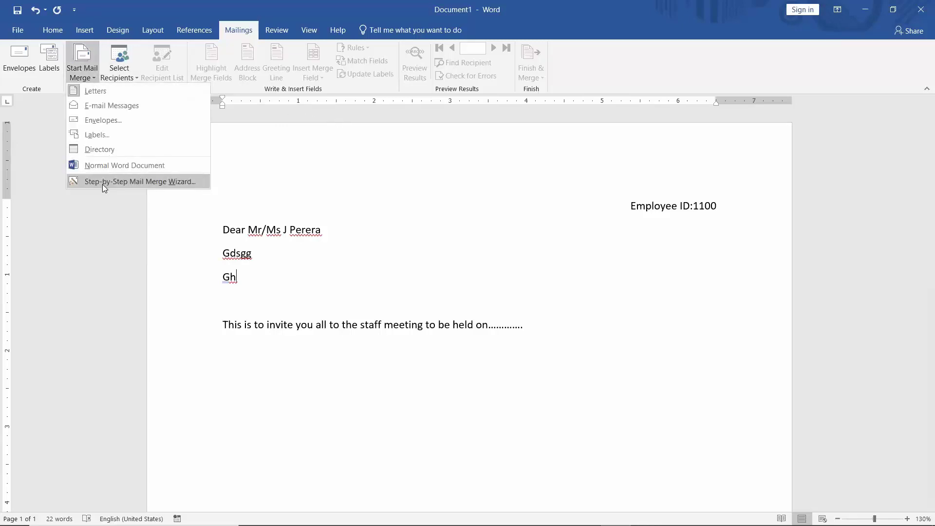
left_click(102, 183)
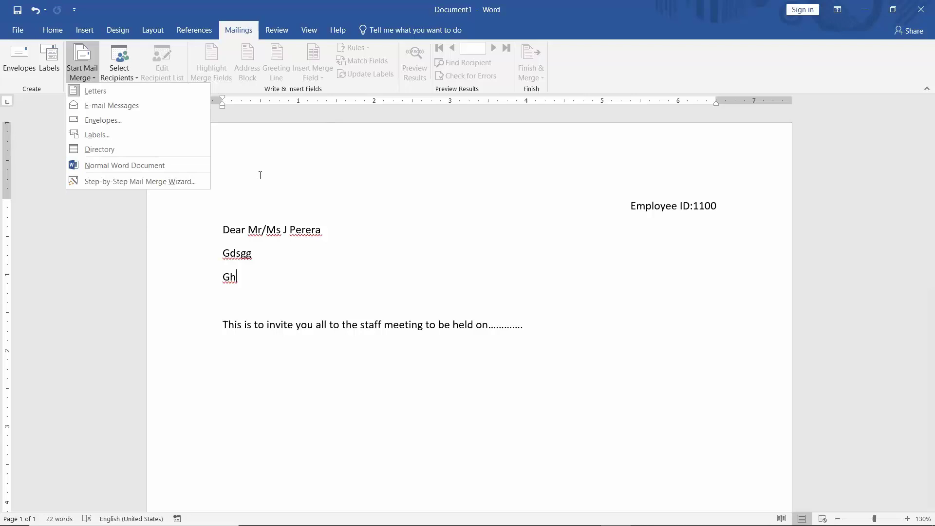
left_click(97, 76)
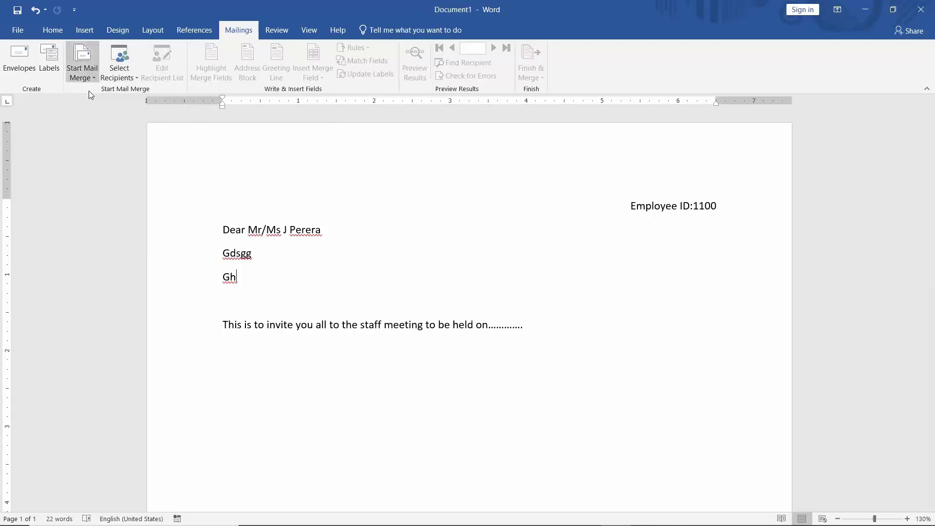
left_click(89, 79)
left_click(93, 90)
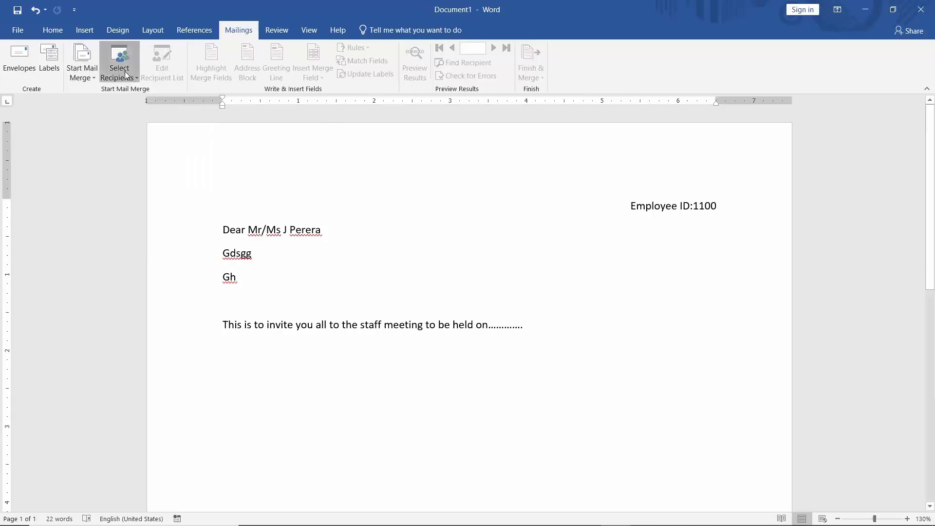
left_click(128, 73)
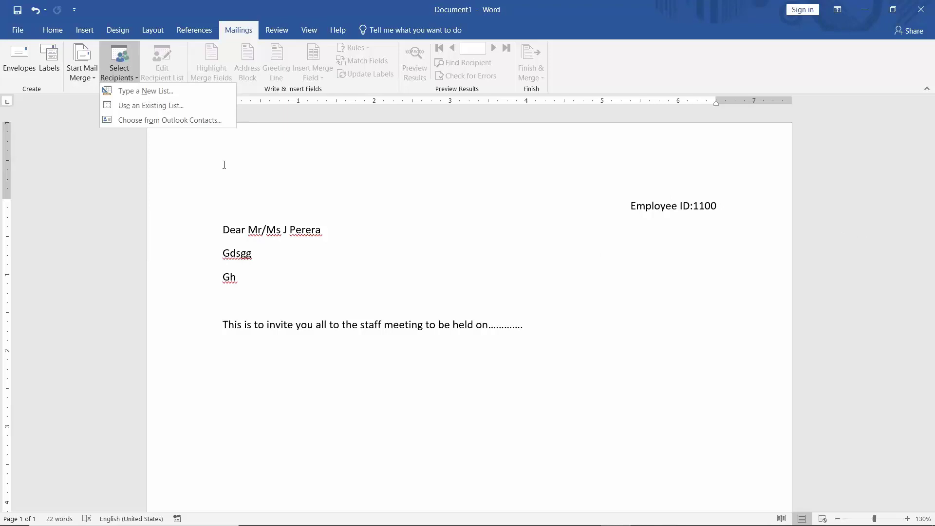
left_click(76, 78)
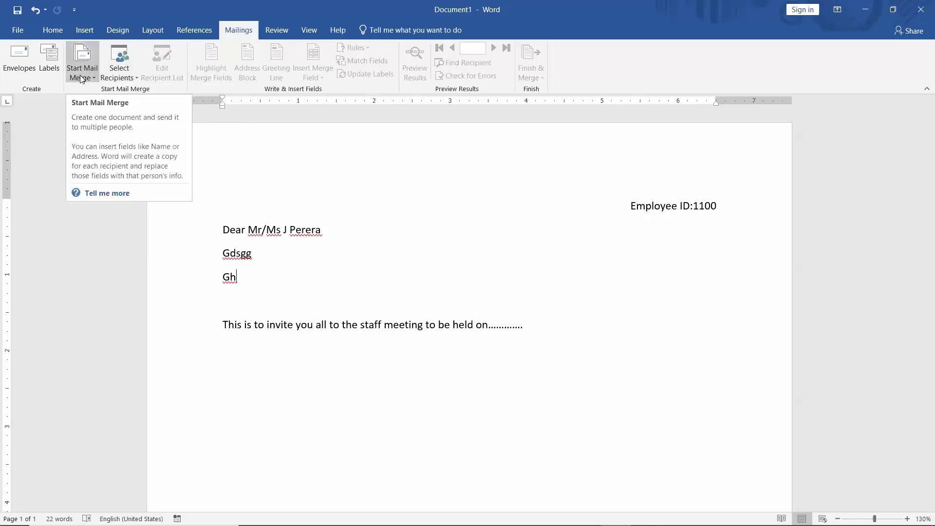
left_click(82, 79)
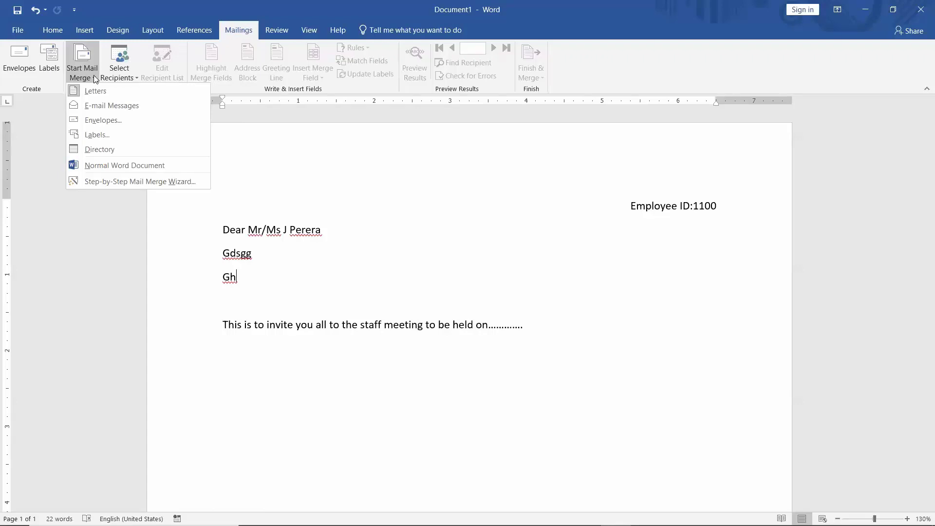
Launch the Step-by-Step Mail Merge Wizard and widen its Mail Merge pane
left_click(92, 184)
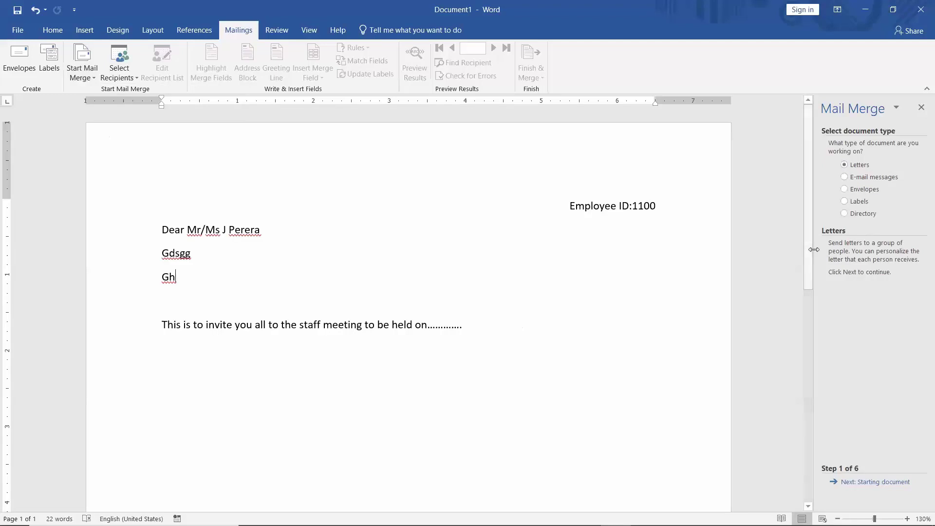
left_click_drag(814, 250, 736, 257)
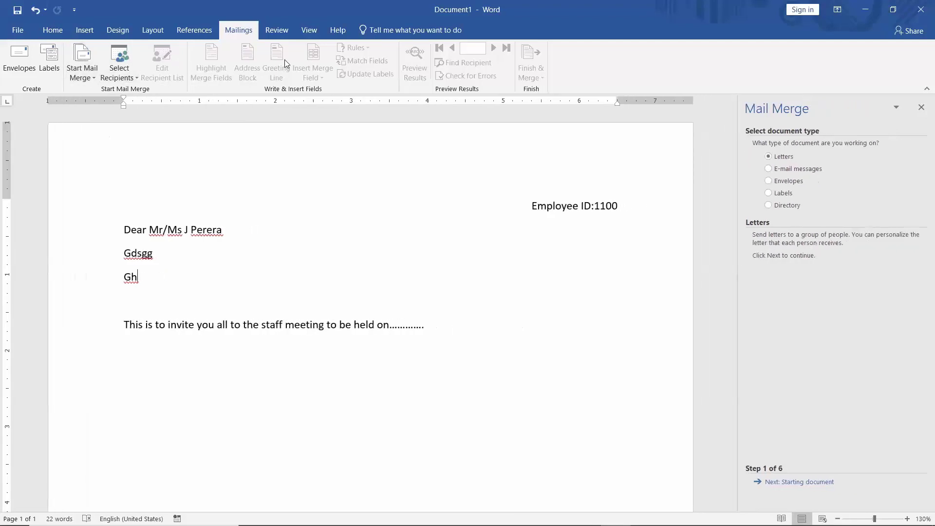
left_click(95, 79)
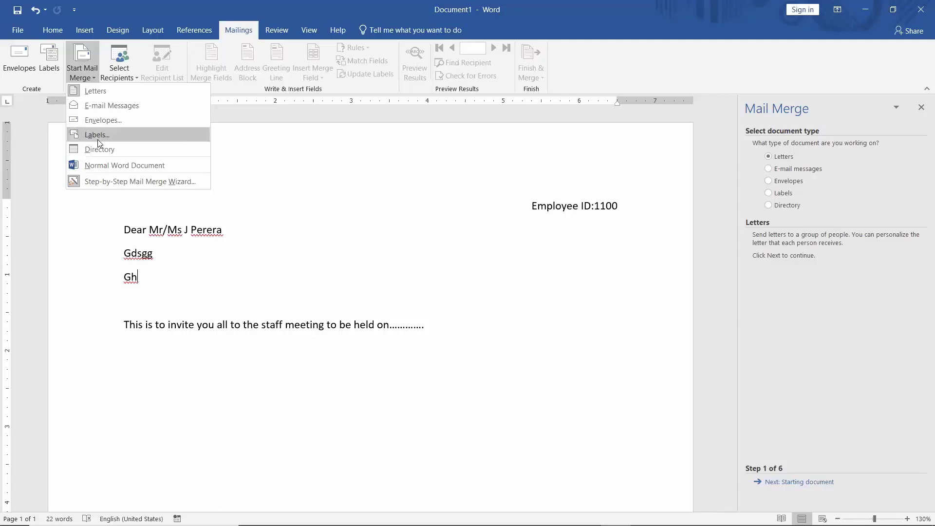
left_click(101, 183)
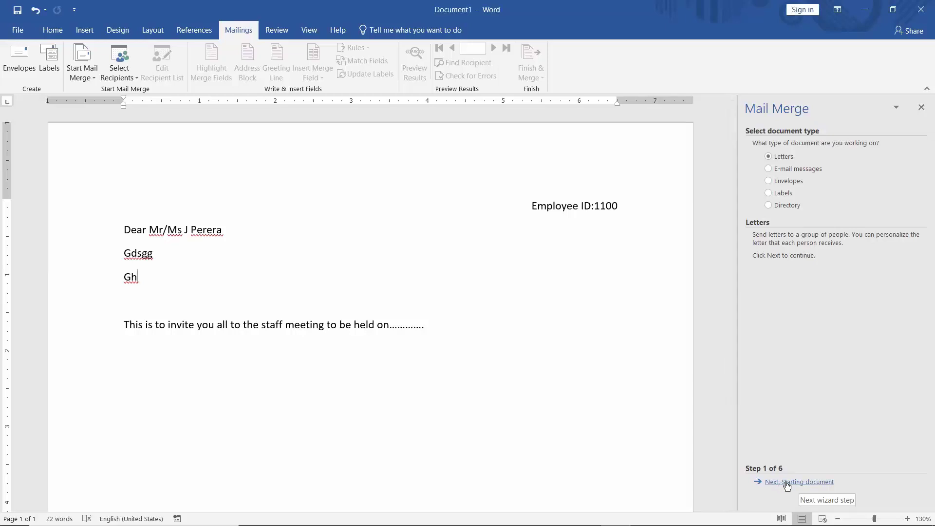
Use the current letter as the starting document and advance to Step 3, recipient selection
left_click(787, 483)
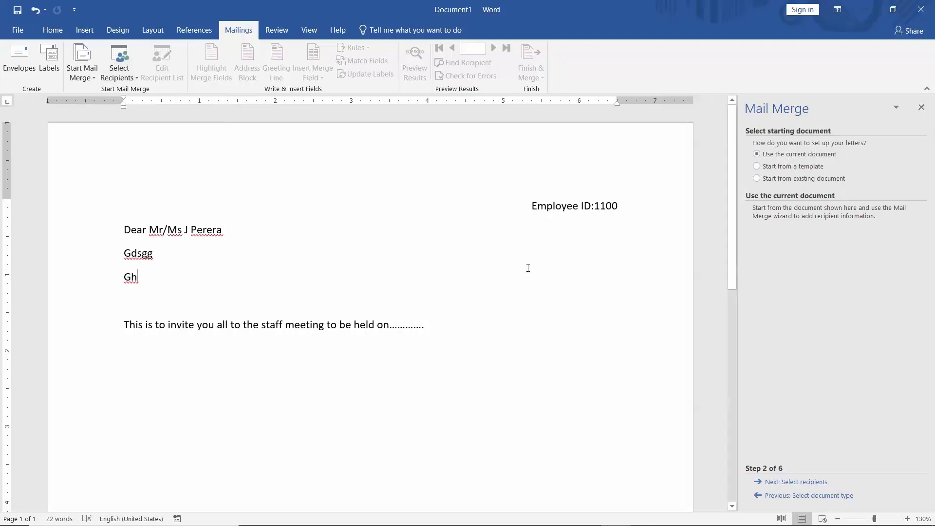
left_click(758, 167)
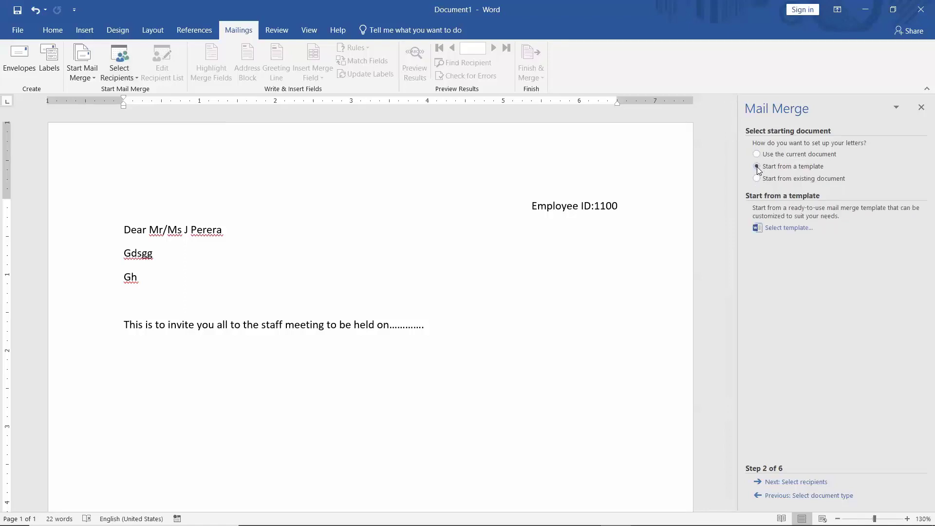
left_click(760, 178)
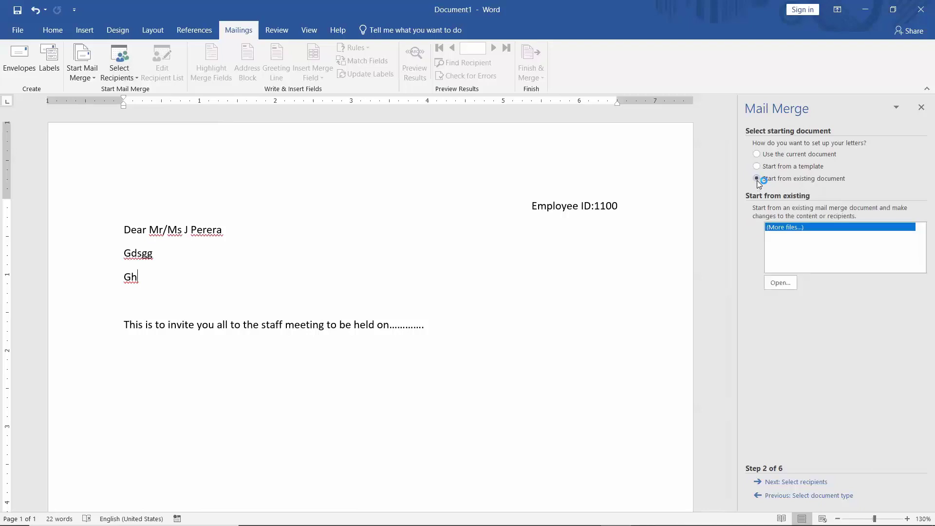
left_click(784, 282)
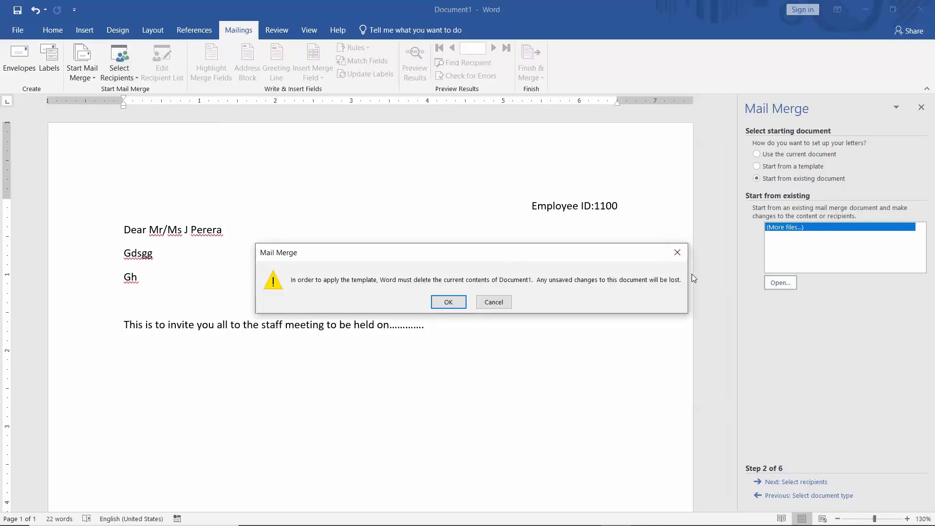
left_click(680, 252)
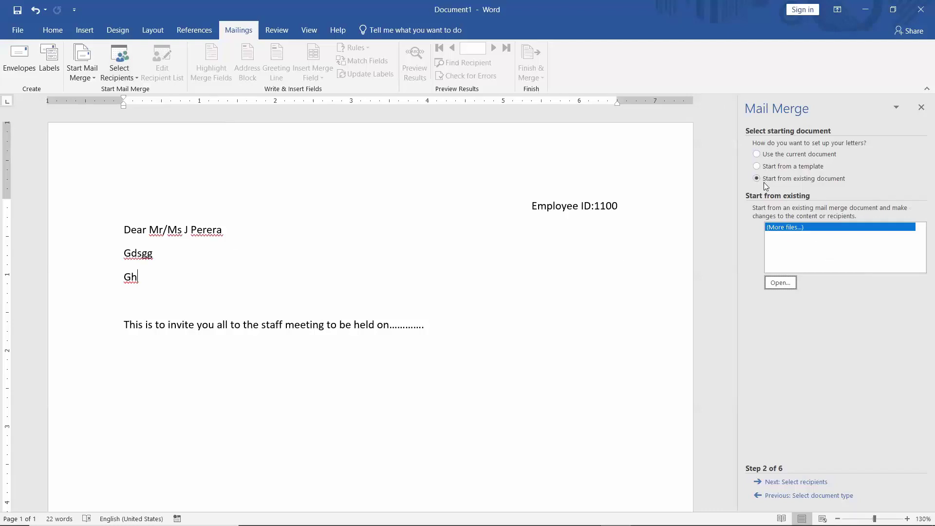
left_click(757, 155)
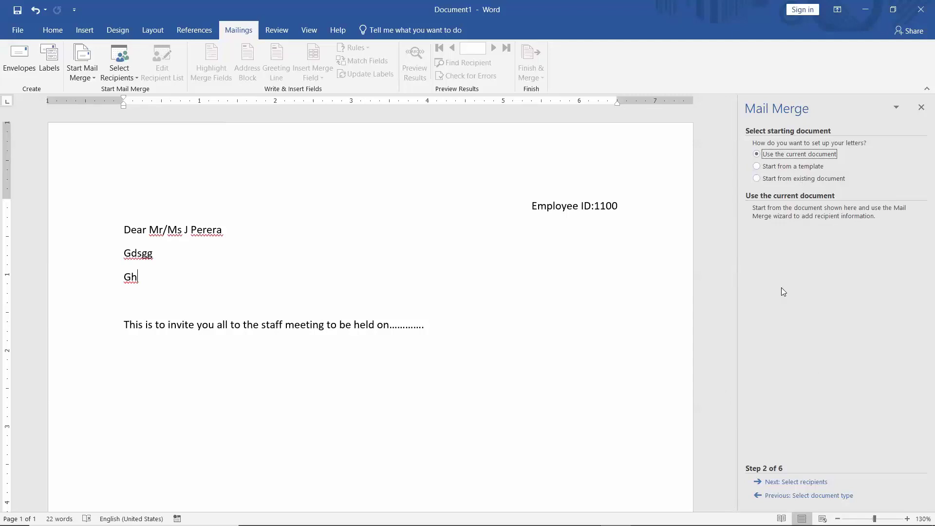
left_click(795, 482)
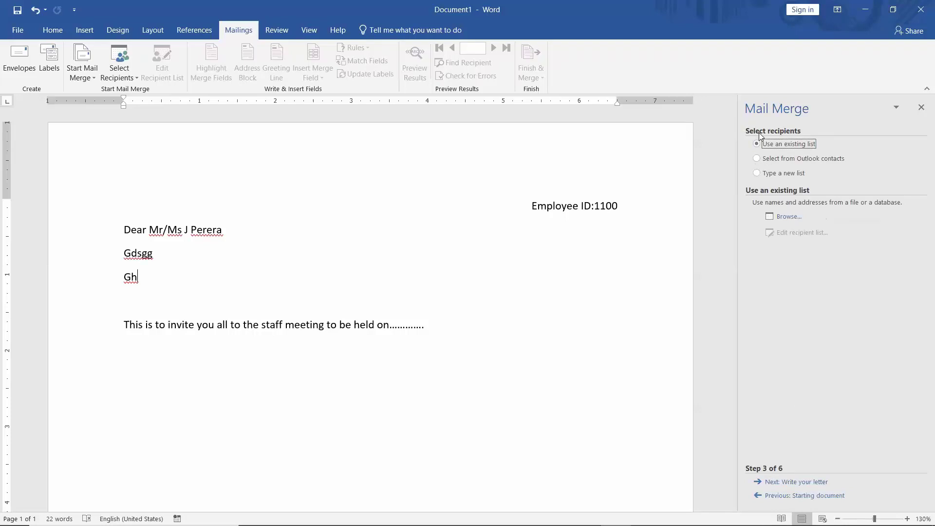
left_click(117, 68)
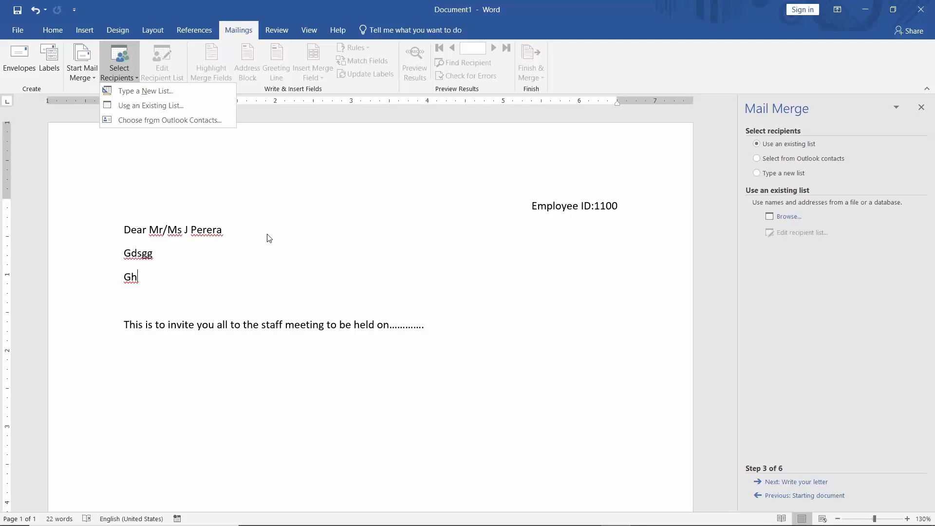
left_click(237, 274)
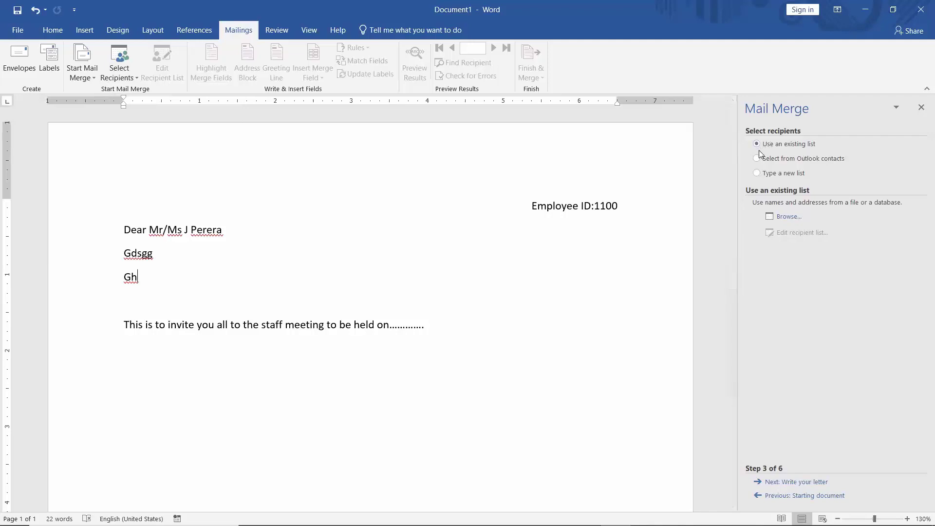
Create a typed new recipient list and widen the New Address List dialog to show all columns
left_click(757, 175)
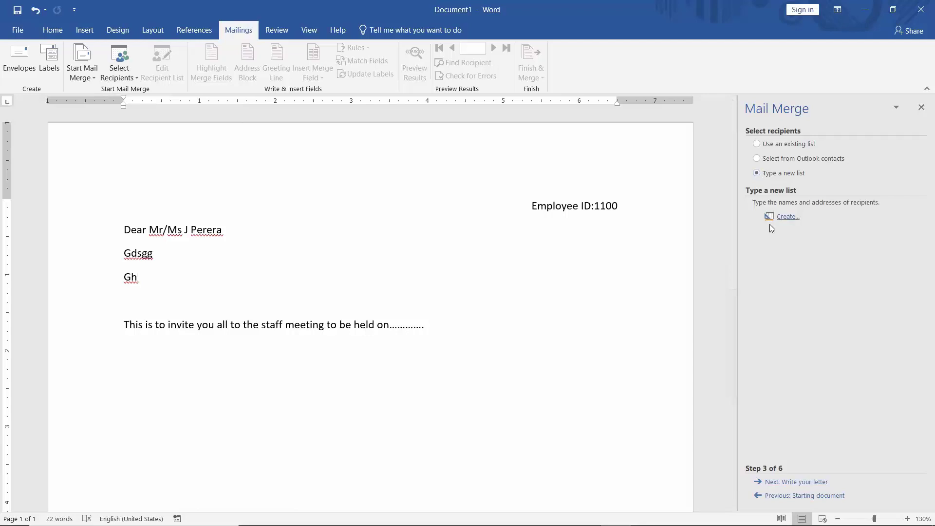
left_click(787, 216)
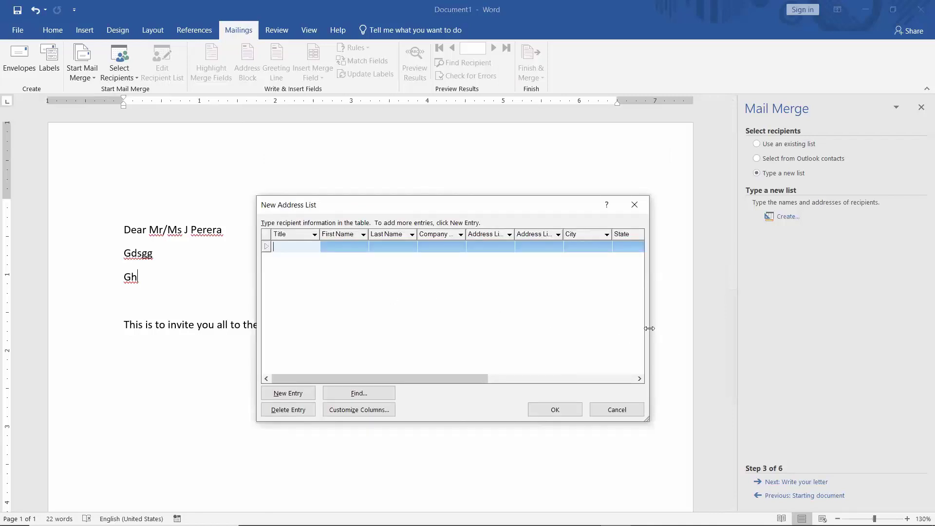
left_click_drag(650, 329, 890, 329)
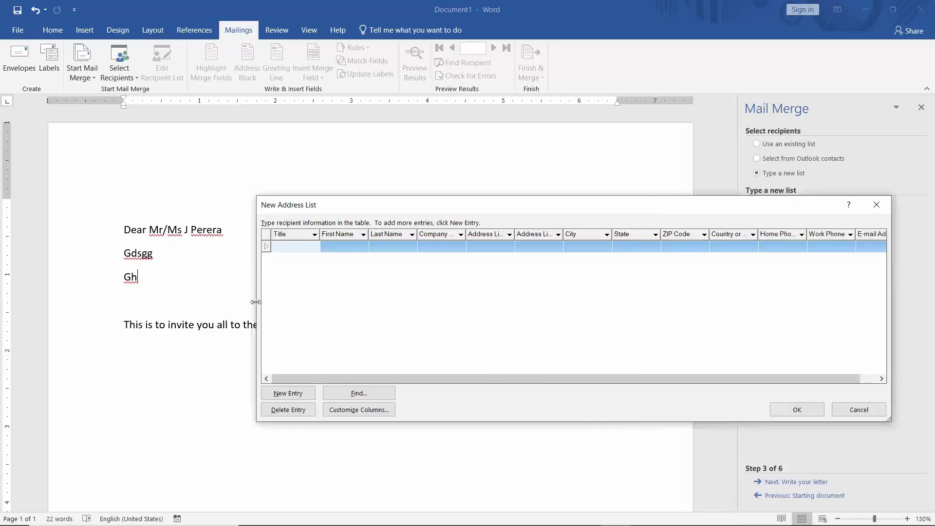
left_click_drag(256, 302, 94, 302)
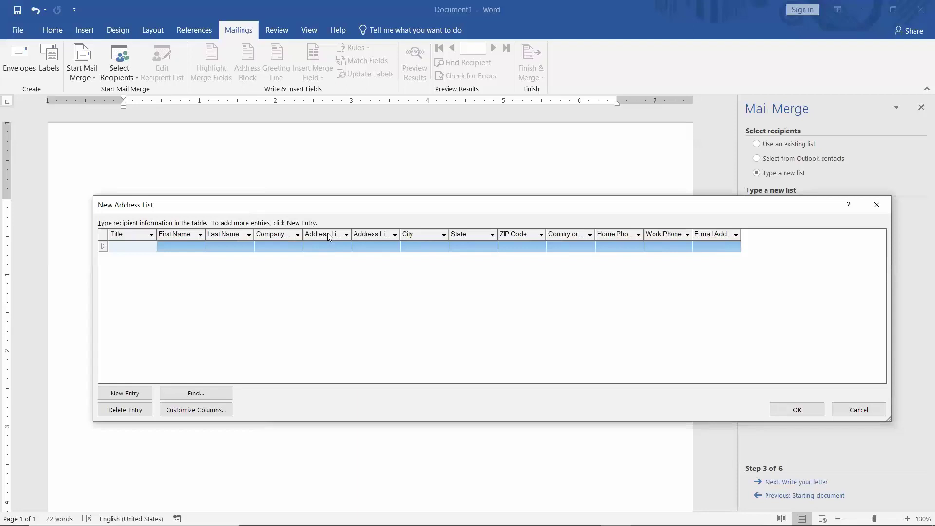
left_click(191, 411)
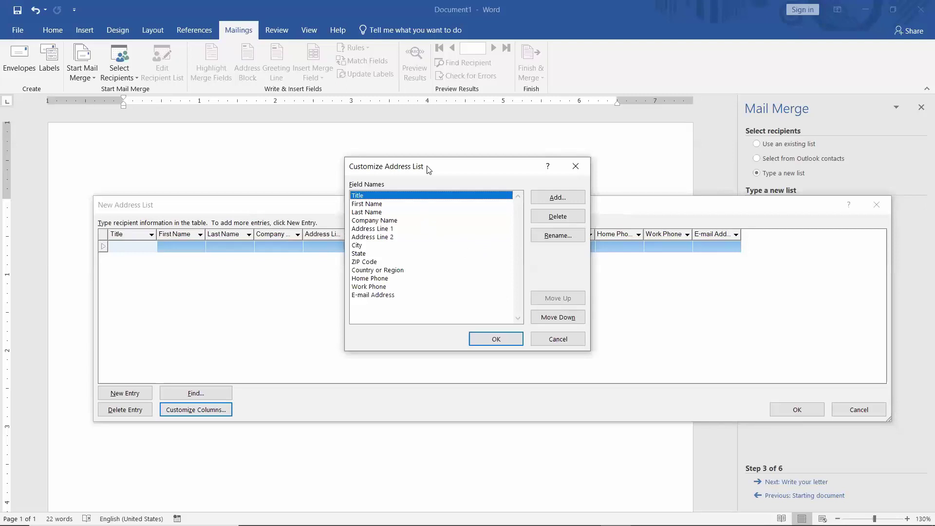
left_click_drag(429, 169, 550, 300)
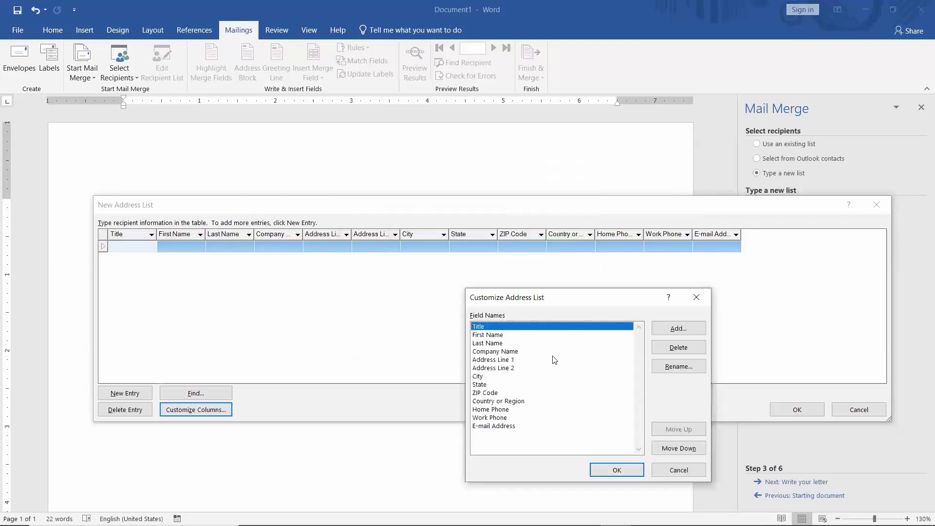
left_click(510, 425)
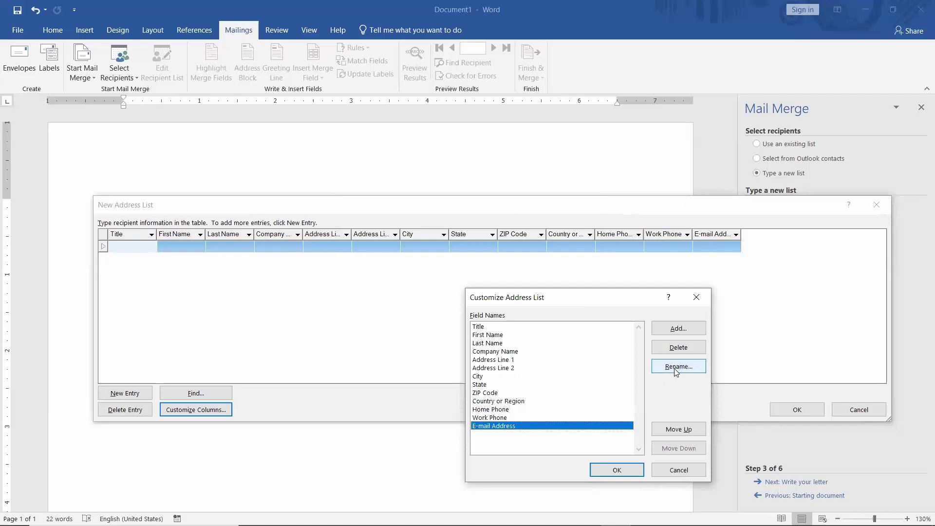
left_click(679, 348)
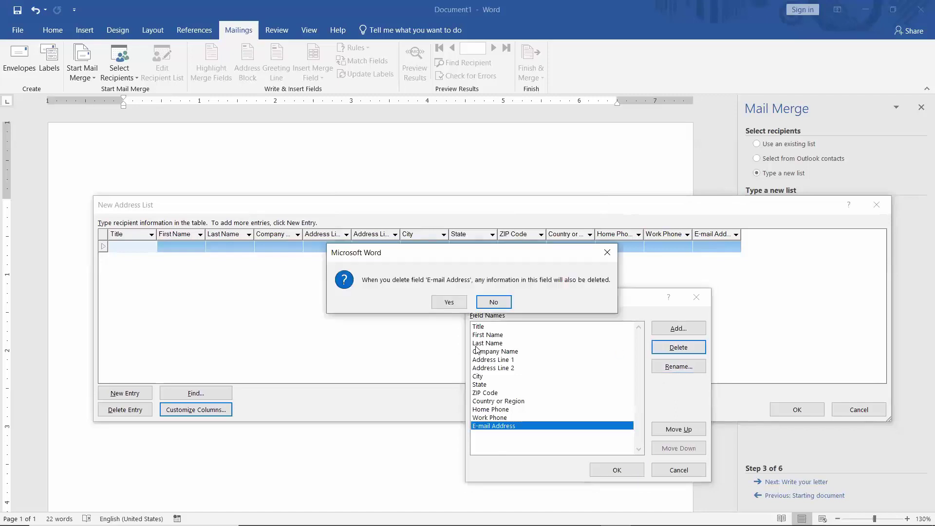
left_click(449, 302)
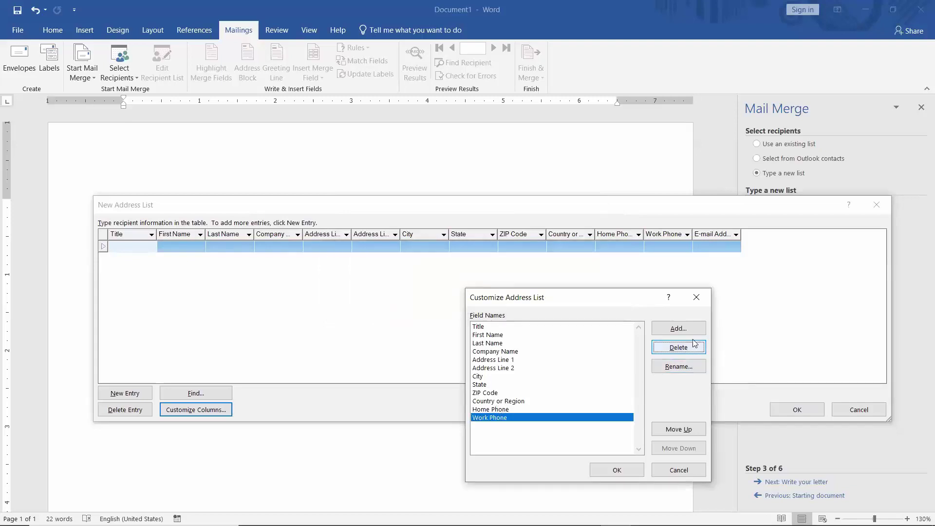
left_click(680, 348)
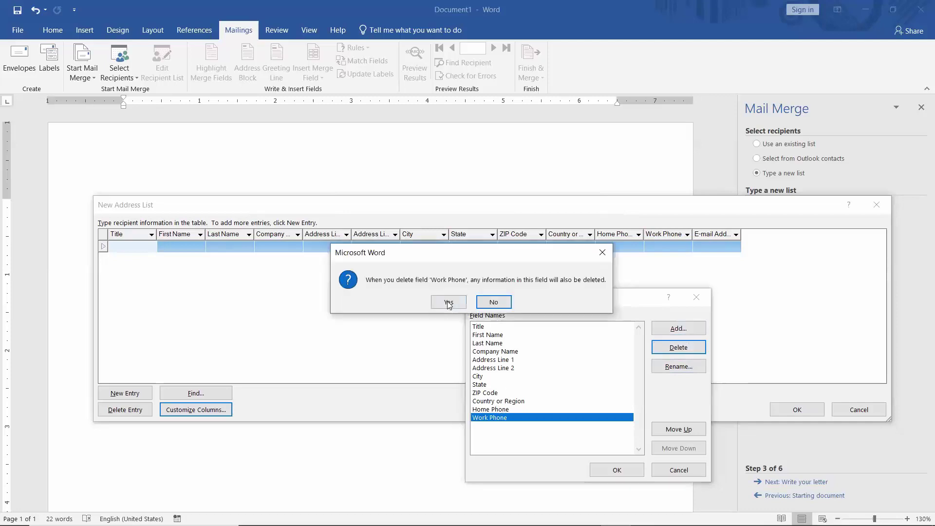
left_click(449, 304)
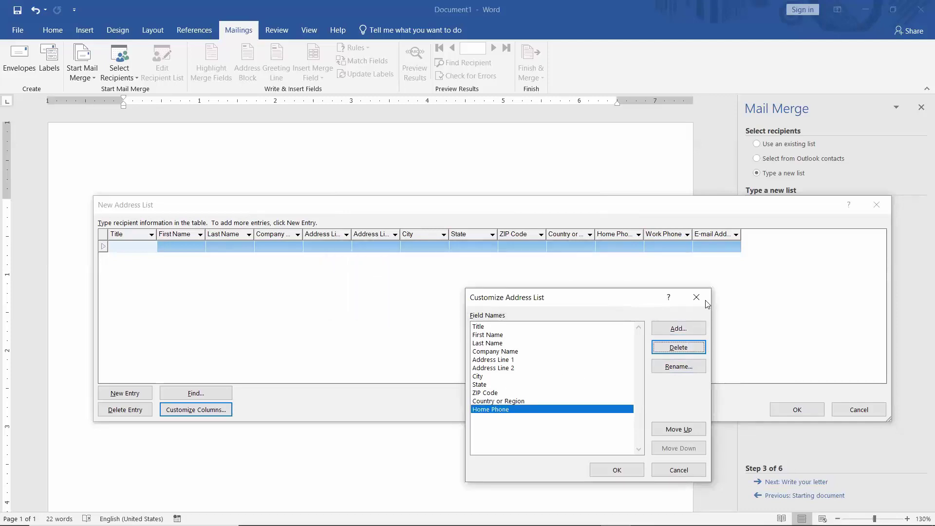
key("Escape")
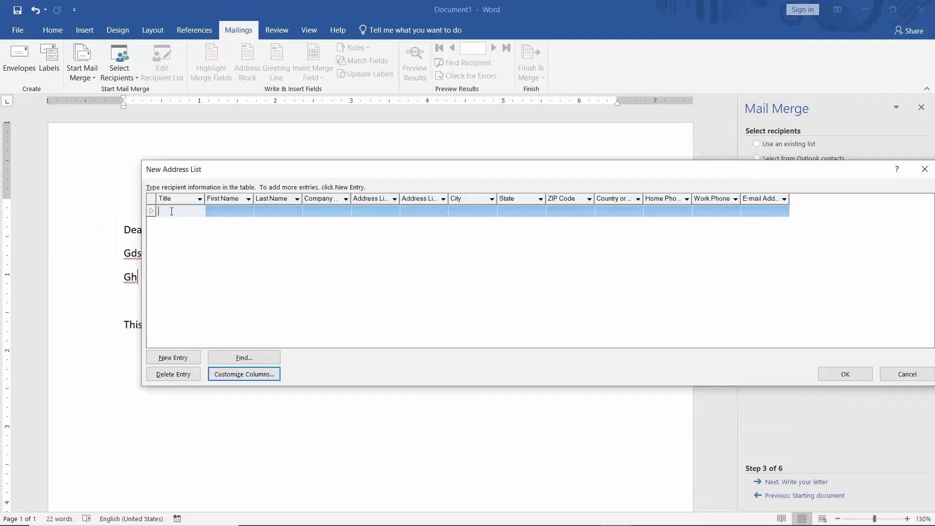
Enter the first recipient with title Mr, a first-name initial and a last name
type("Mr")
left_click(230, 210)
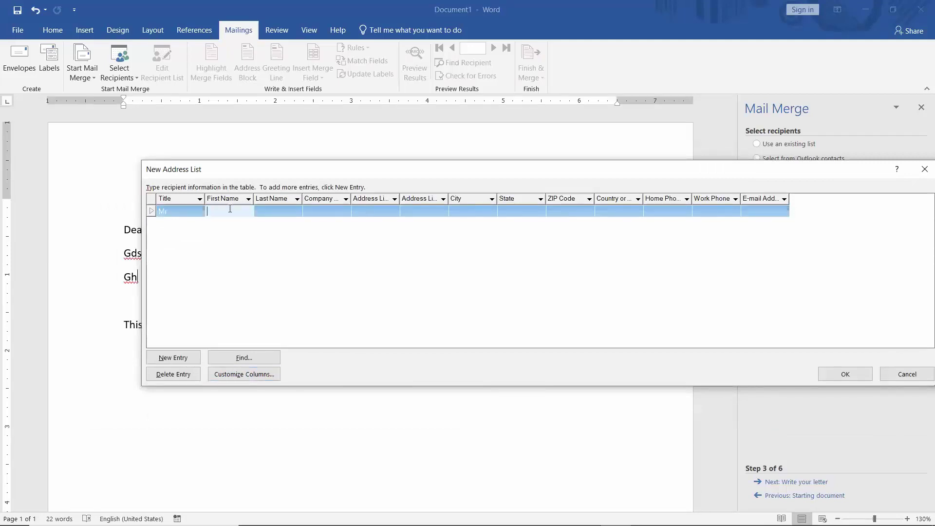
type("P")
left_click(273, 212)
type("Herath")
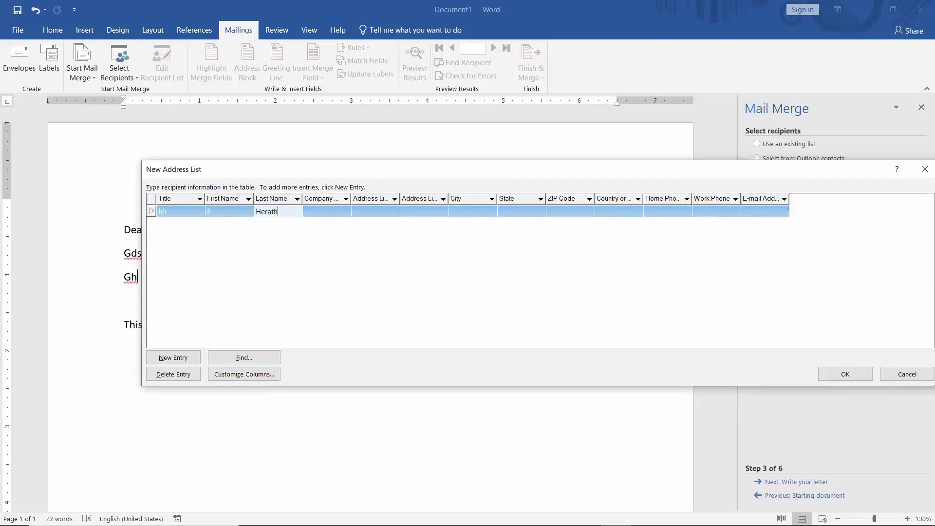
left_click(278, 259)
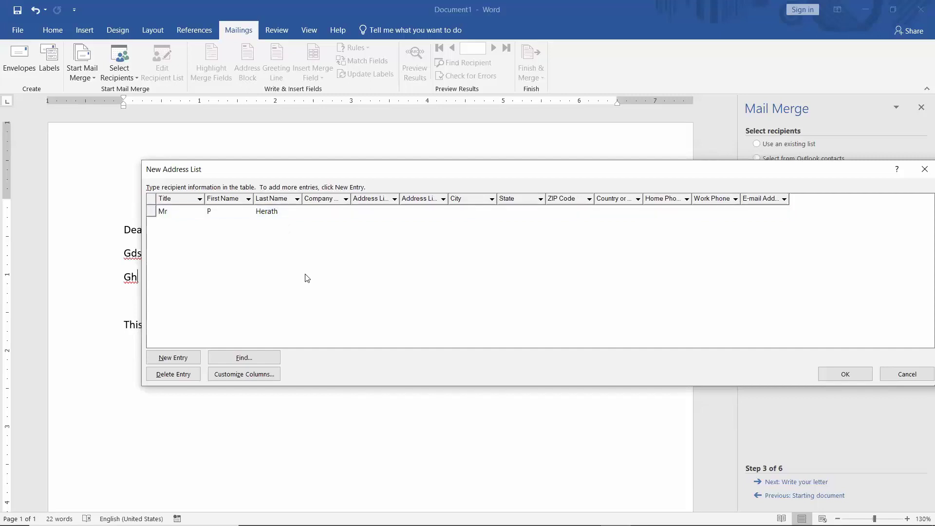
Add a second recipient entry with title Ms, a first-name initial and a last name
left_click(170, 358)
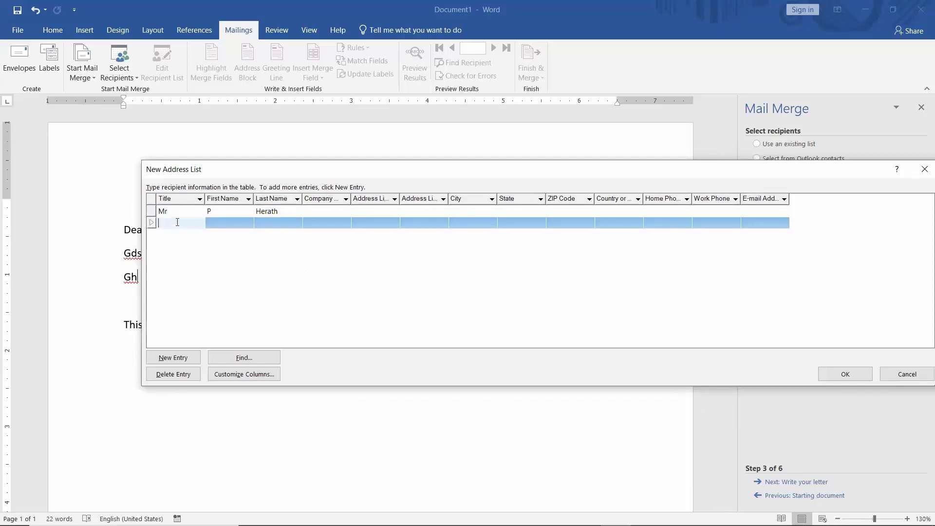
type("Ms")
left_click(237, 224)
type("S")
left_click(270, 222)
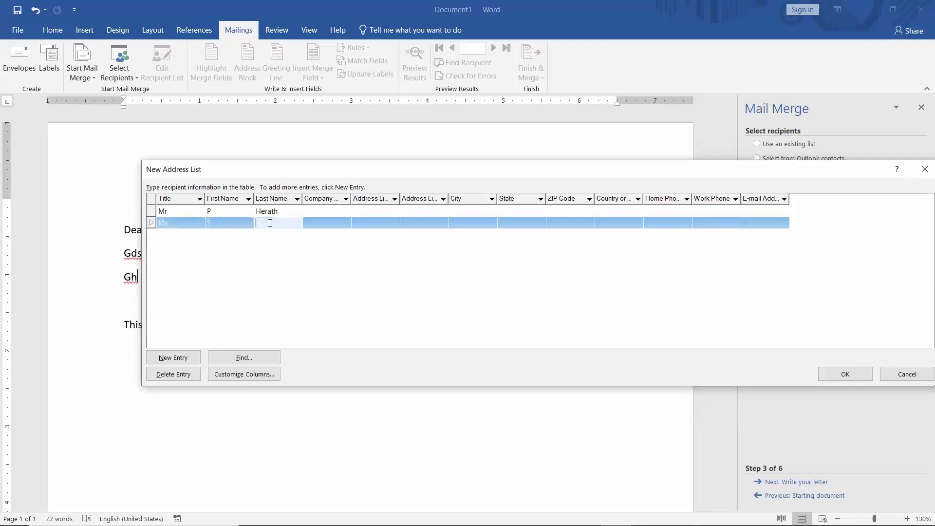
type("Jayawardena")
left_click(309, 281)
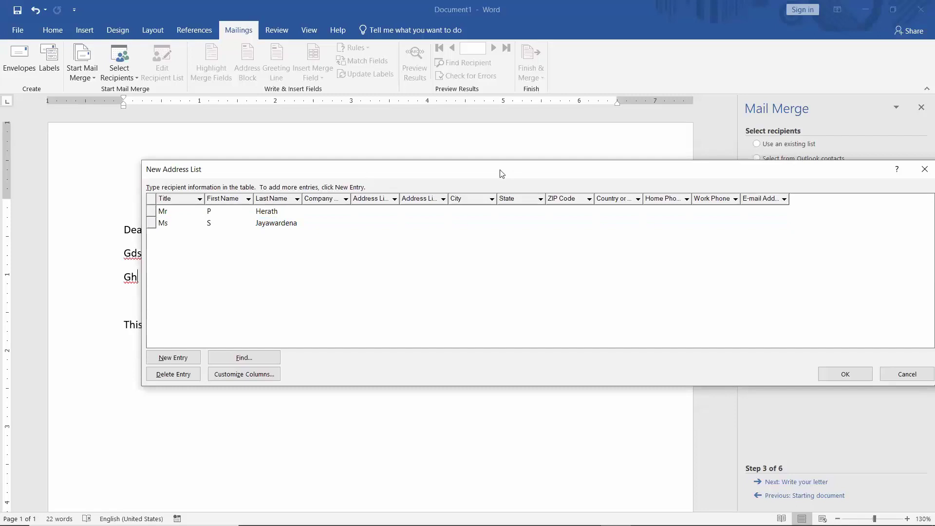
left_click_drag(502, 174, 432, 192)
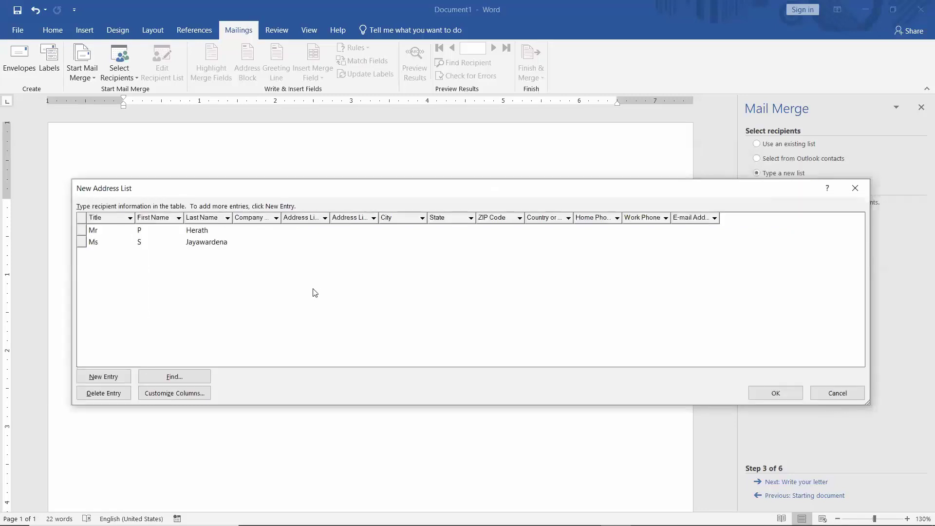
Save the new address list as employeeList.mdb, bringing up the Mail Merge Recipients list
left_click(765, 395)
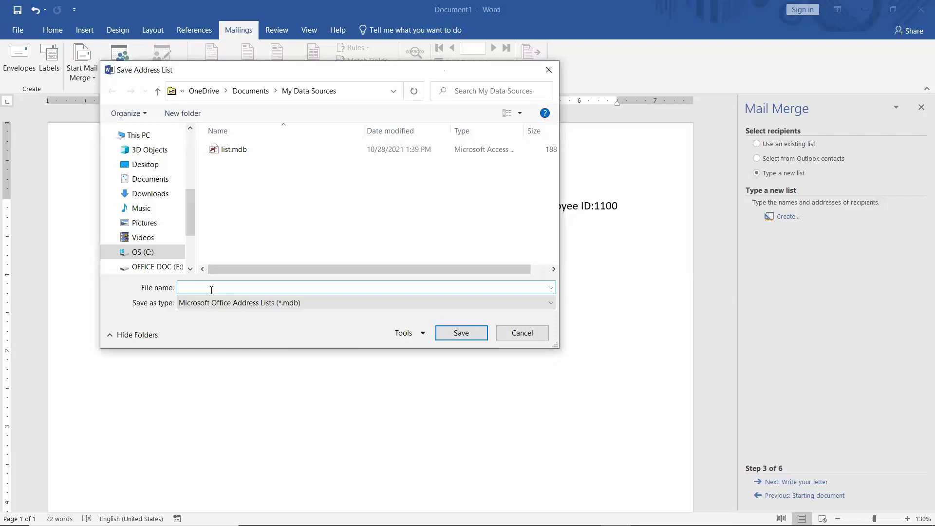
type("employeeLIst")
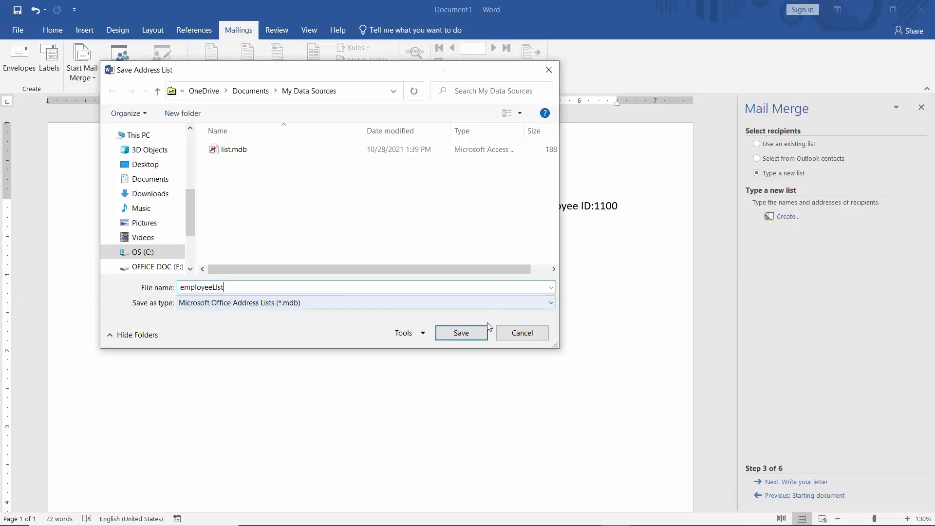
left_click(474, 334)
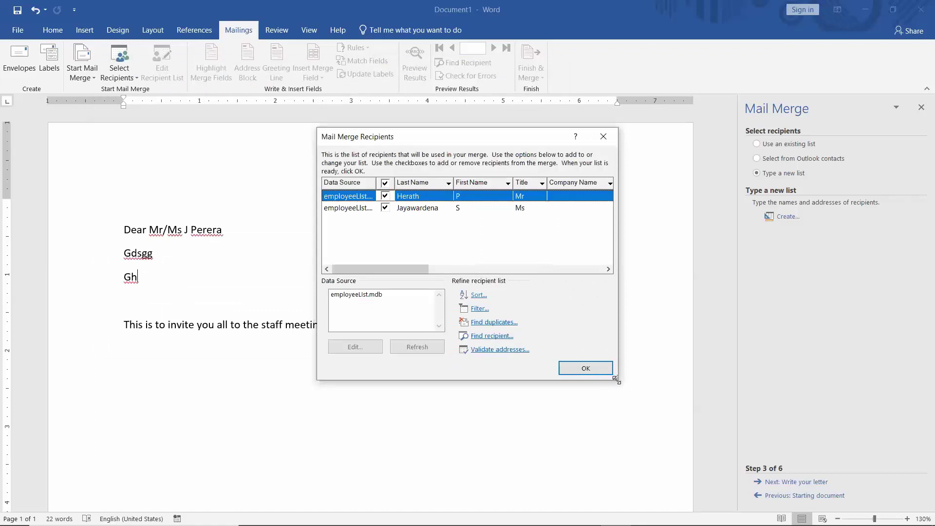
left_click_drag(616, 380, 720, 467)
left_click(386, 203)
left_click(385, 191)
left_click(386, 202)
left_click(386, 191)
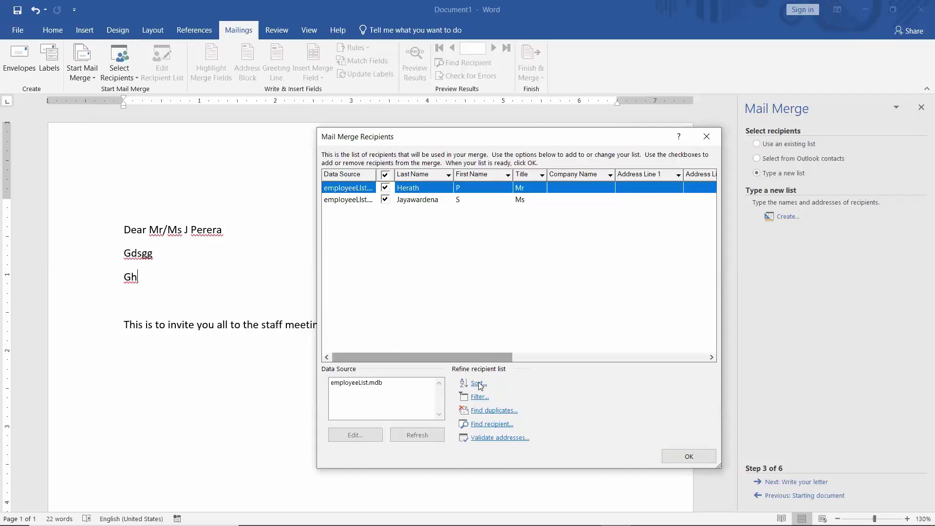
left_click(671, 10)
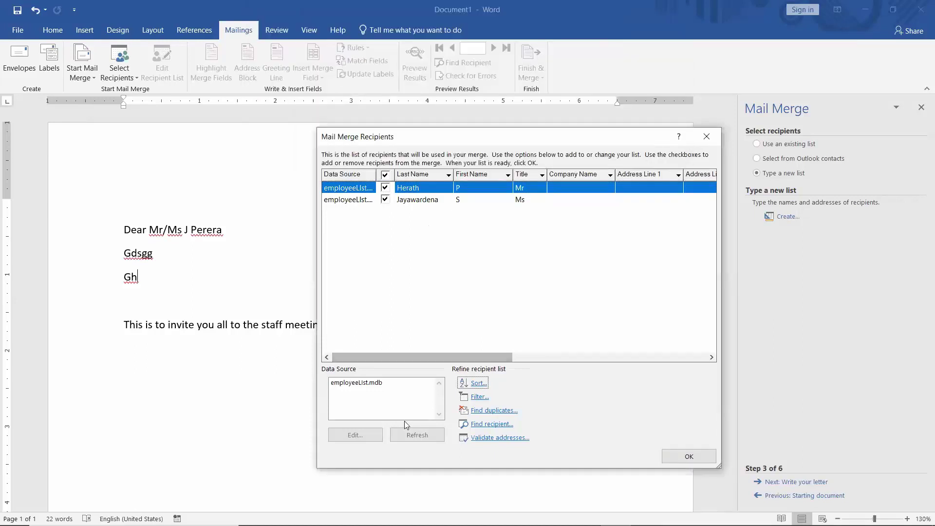
left_click(368, 385)
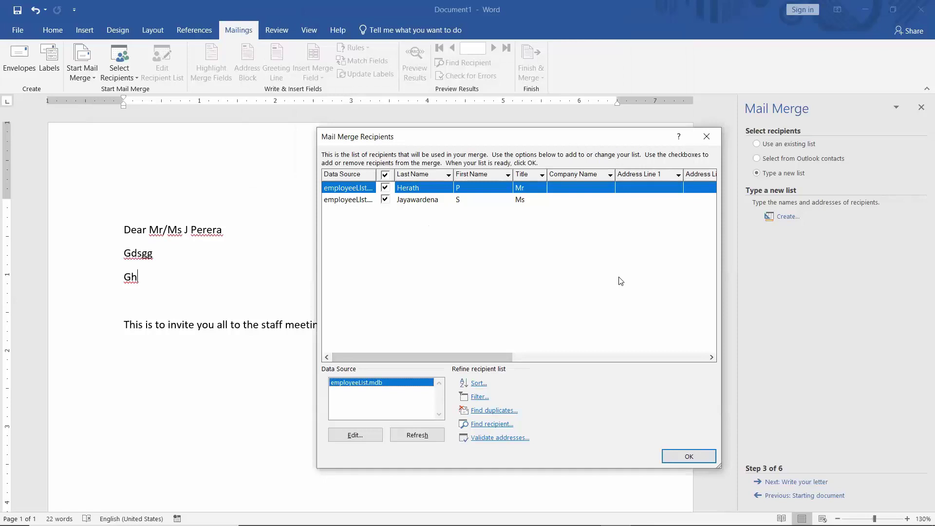
left_click(359, 435)
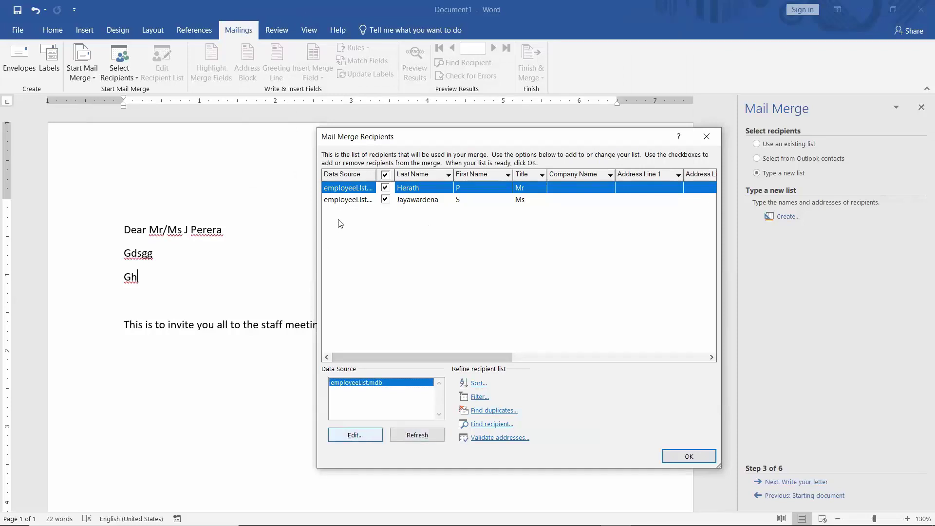
left_click(365, 435)
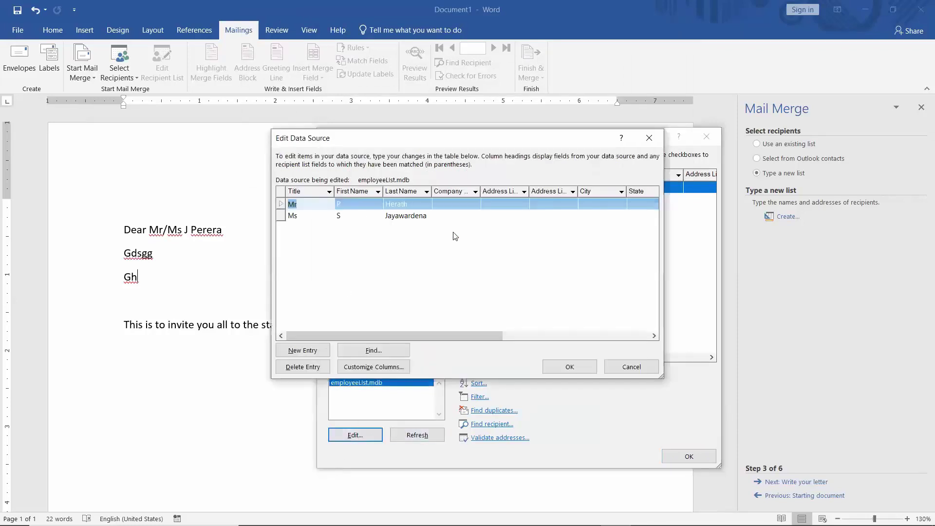
Confirm and close the Edit Data Source and Mail Merge Recipients dialogs
left_click(658, 142)
left_click(707, 136)
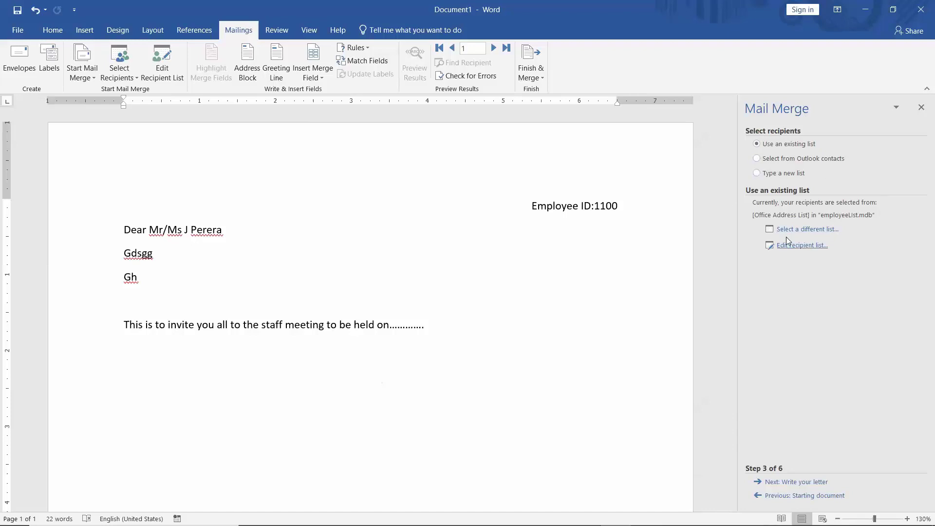
Advance the mail merge wizard to Step 4 of 6, Write your letter
left_click(796, 482)
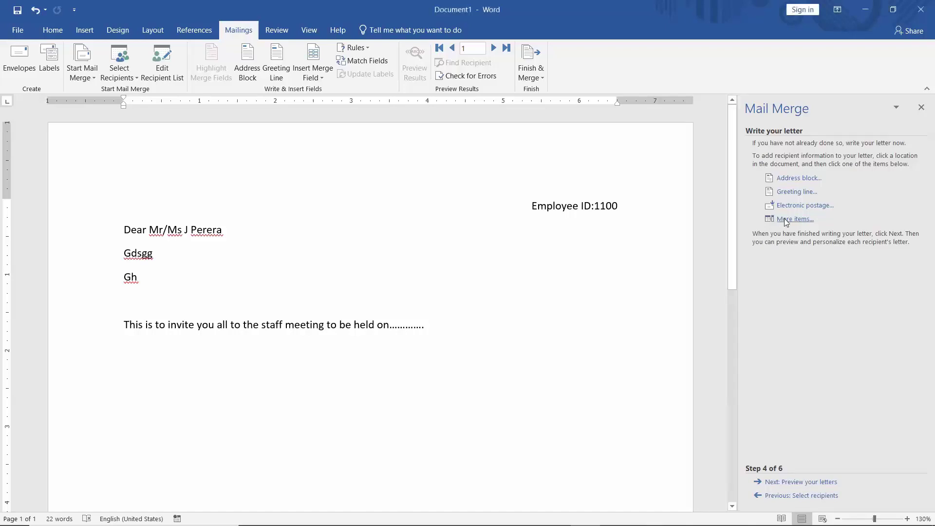
Delete the fixed 'Mr/Ms' prefix so the salutation begins with just 'Dear'
left_click(785, 219)
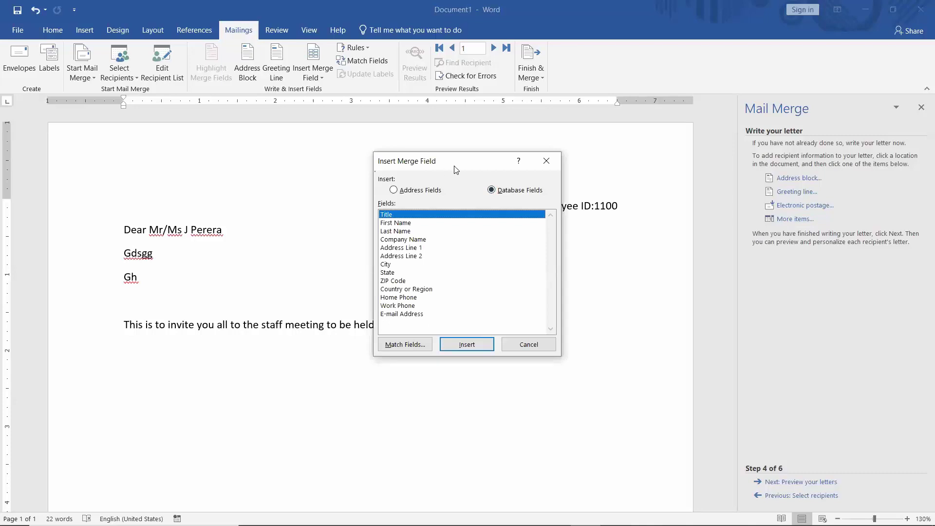
left_click(546, 161)
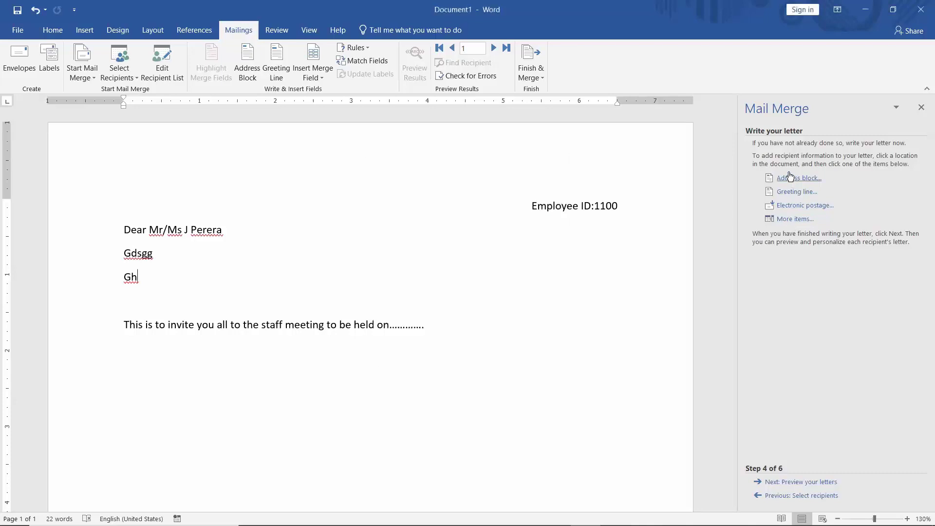
left_click(790, 221)
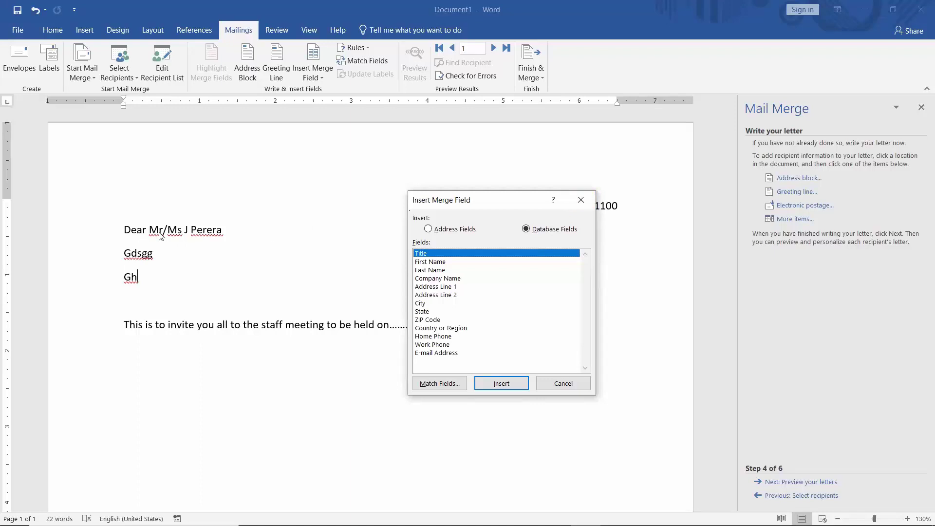
left_click(582, 200)
key("BackSpace")
key("BackSpace")
key("BackSpace")
key("BackSpace")
key("BackSpace")
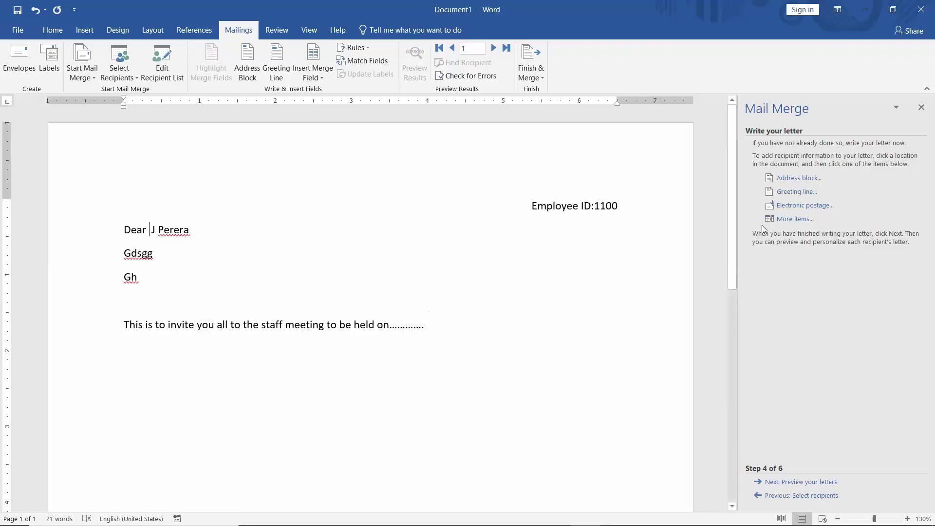
Insert «Title» after Dear, erase the typed name, and add «Last_Name» (accidentally twice)
left_click(793, 219)
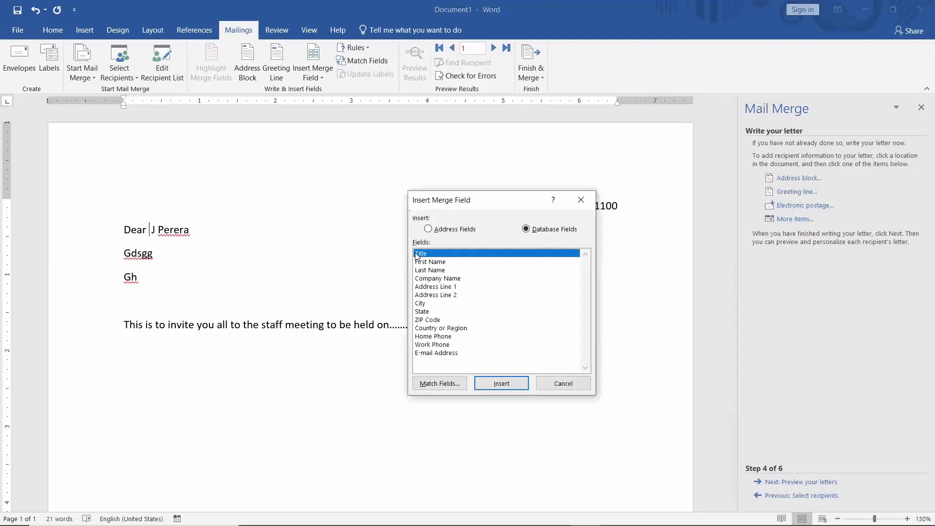
double_click(426, 254)
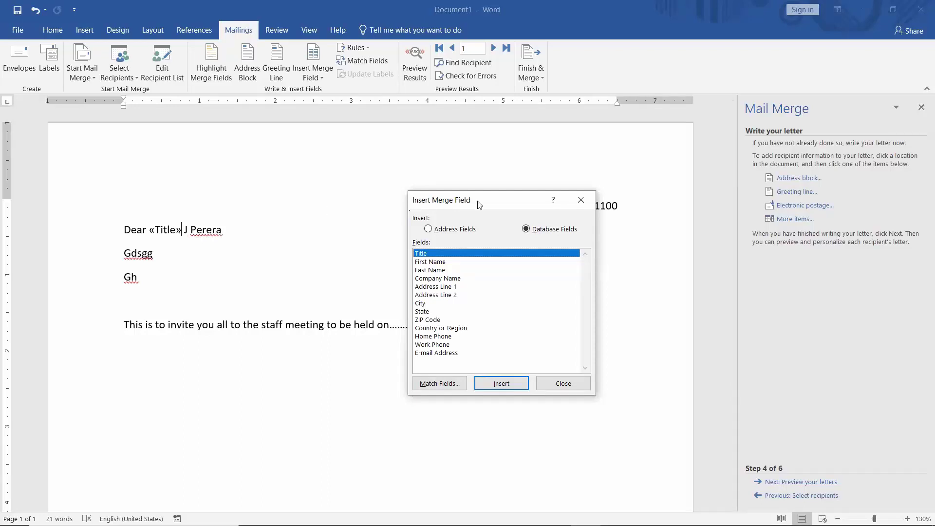
left_click(582, 200)
key("BackSpace")
key("BackSpace")
key("BackSpace")
key("BackSpace")
key("BackSpace")
key("BackSpace")
key("BackSpace")
key("BackSpace")
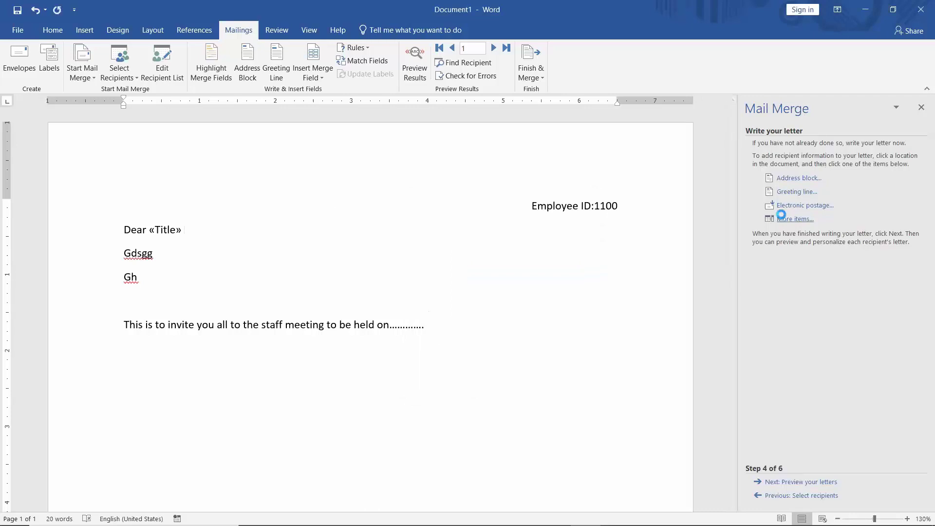
double_click(435, 270)
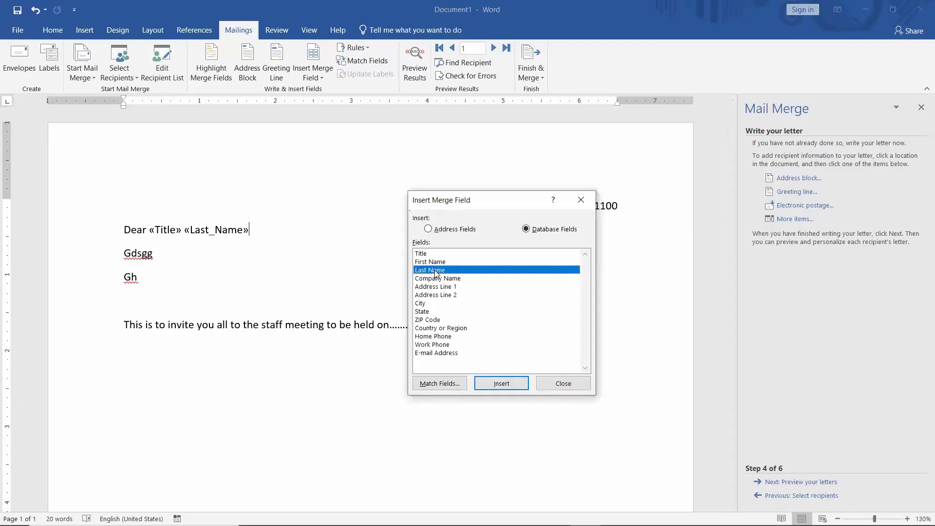
double_click(436, 271)
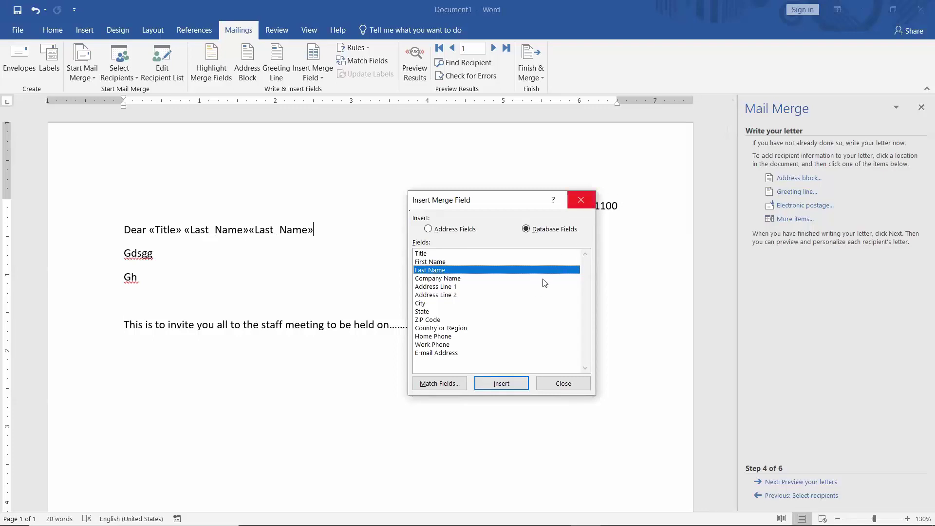
left_click(581, 200)
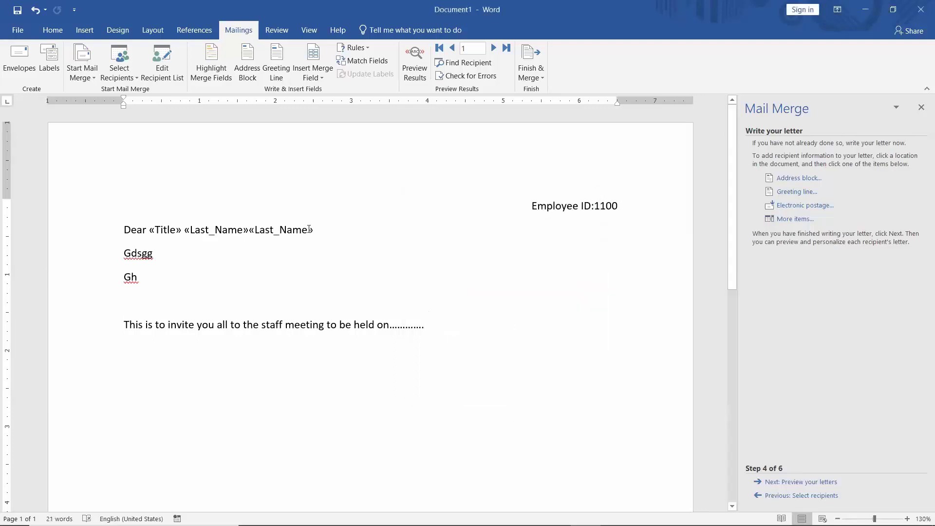
Delete the extra «Last_Name» field so the line reads 'Dear «Title» «Last_Name»'
key("BackSpace")
key("BackSpace")
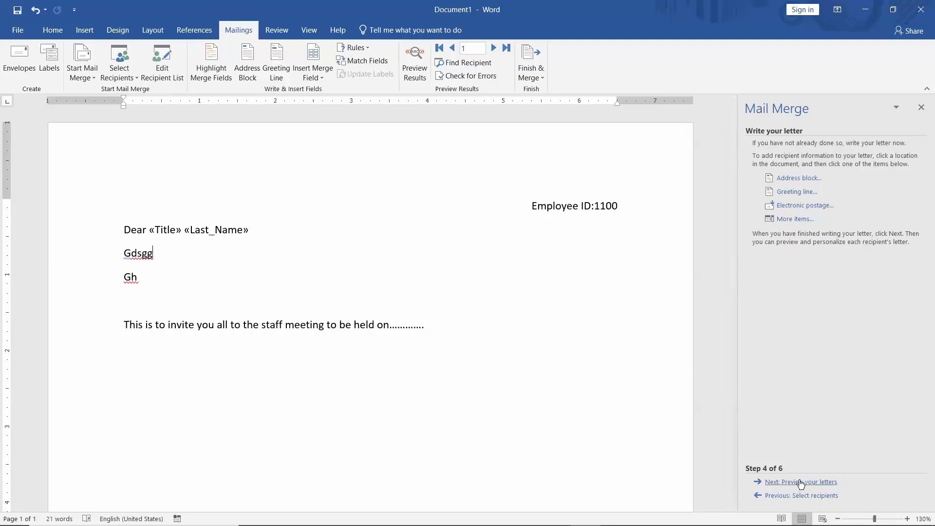
Go to Step 5 and flip between recipients 1 and 2 to check their salutations
left_click(802, 483)
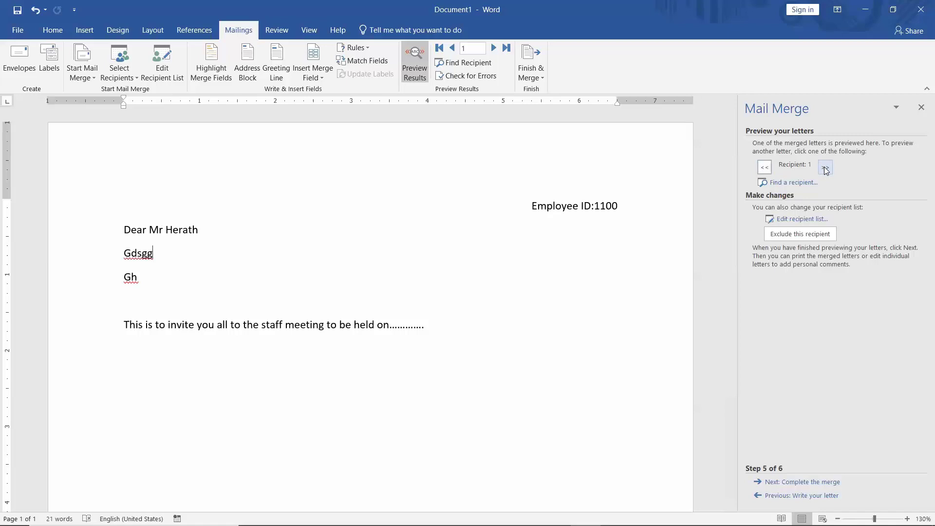
left_click(767, 170)
left_click(827, 168)
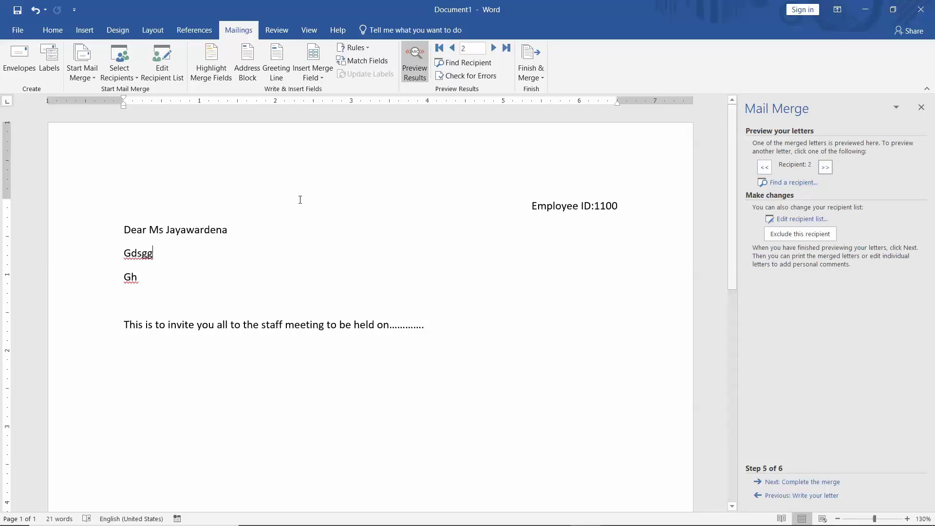
left_click(765, 167)
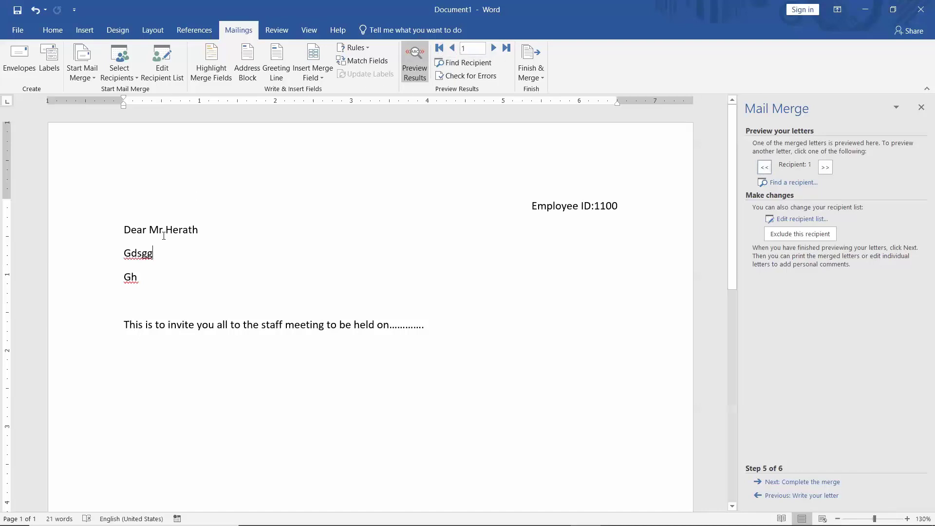
left_click(495, 47)
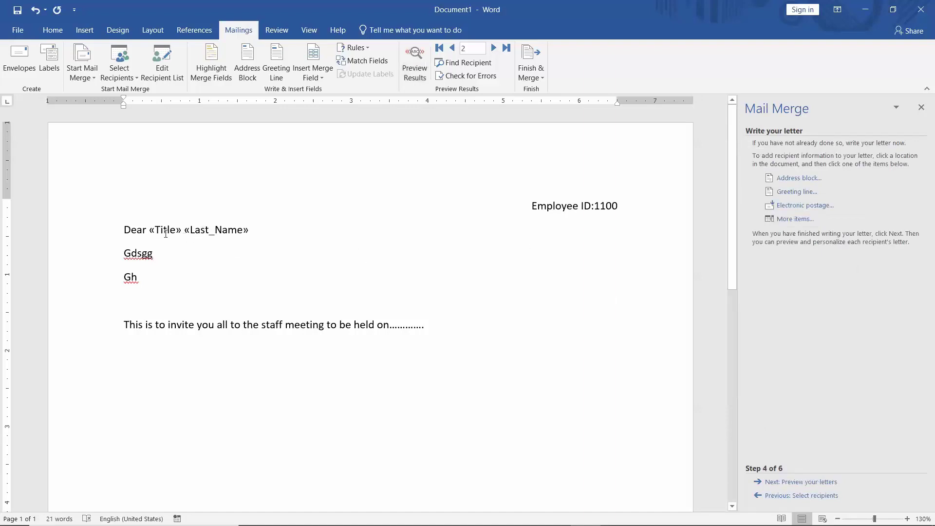
left_click(813, 482)
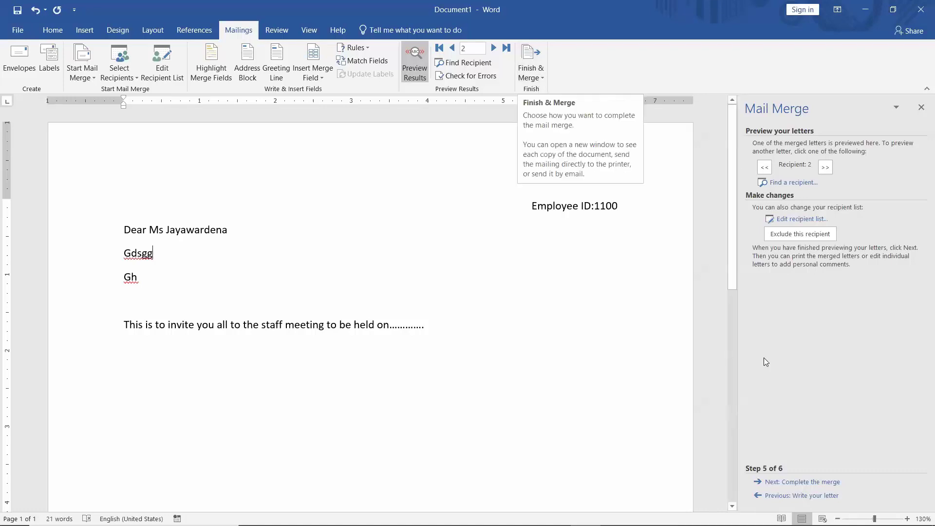
Advance the mail merge wizard to Step 6, Complete the merge
left_click(810, 482)
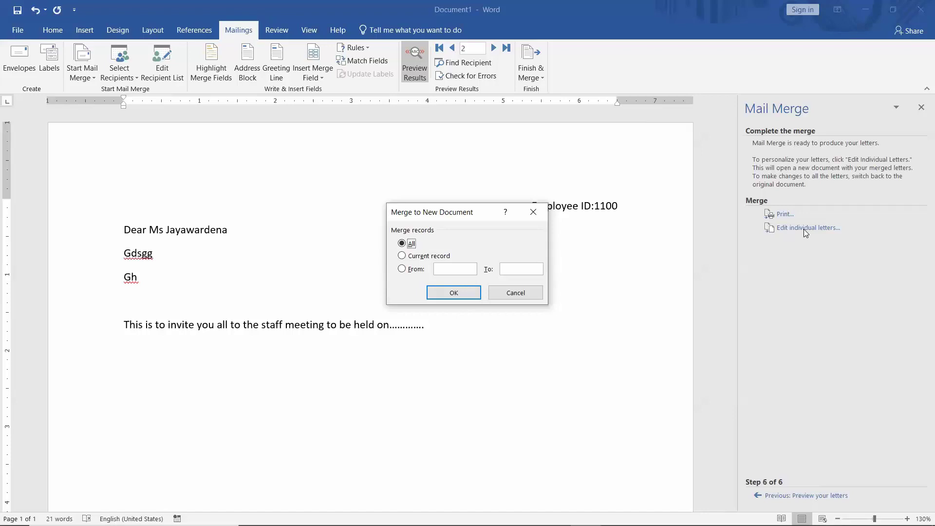
left_click(533, 214)
left_click(542, 78)
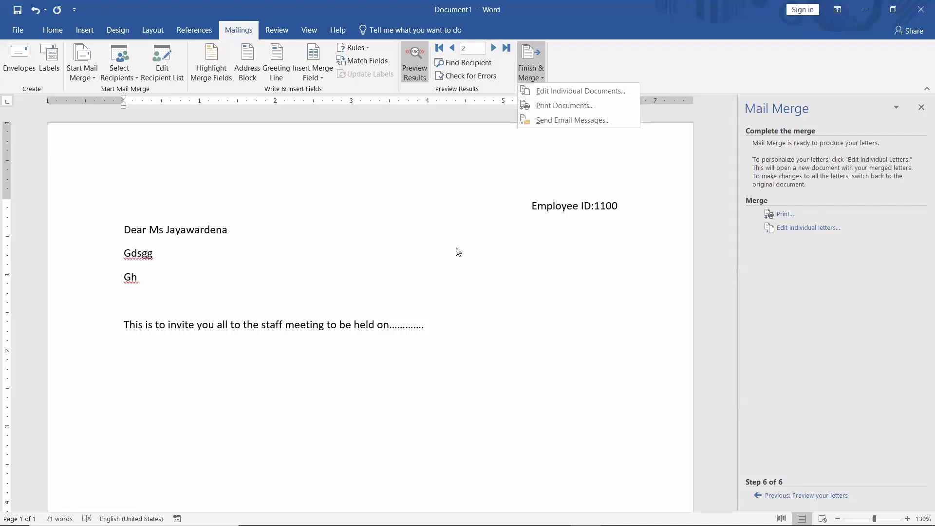
left_click(540, 69)
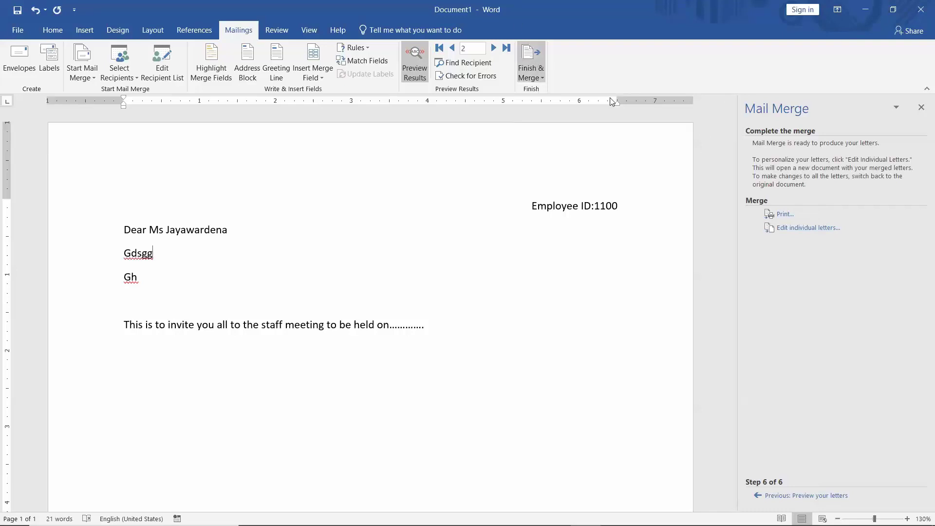
Merge All records through Edit individual letters into a new Letters1 document
left_click(782, 228)
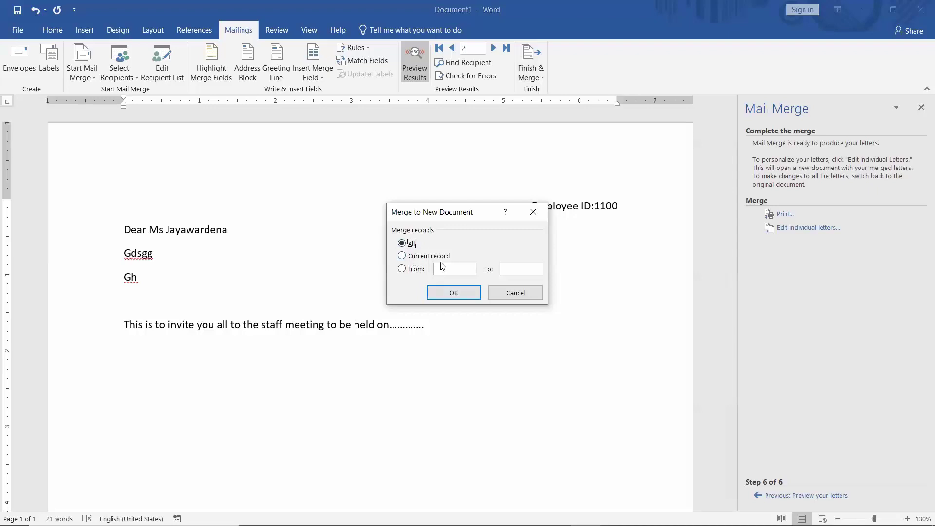
left_click(402, 256)
left_click(401, 244)
left_click(448, 295)
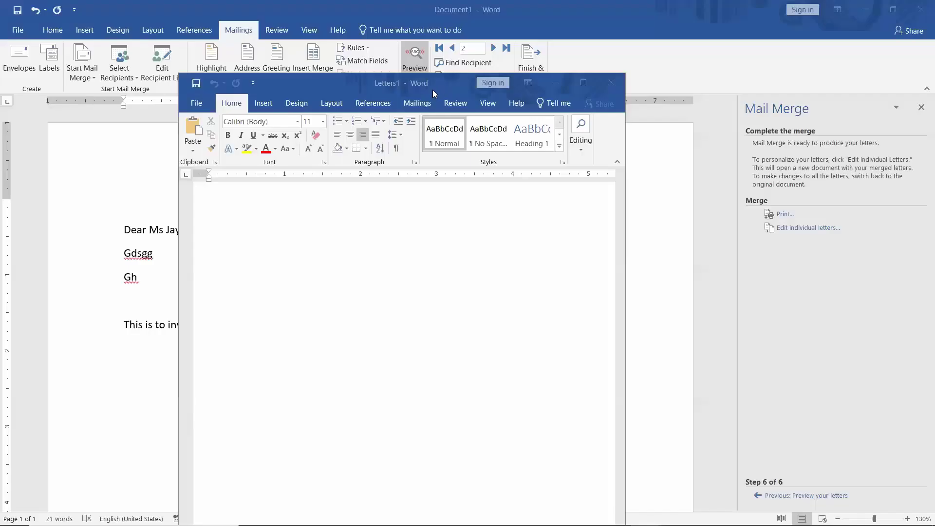
Maximize the Letters1 window and scroll through it
left_click(584, 83)
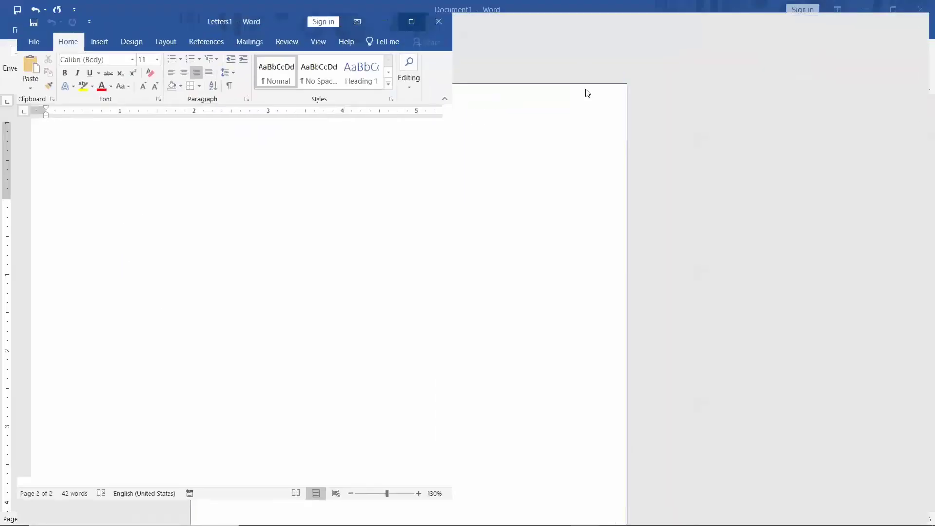
scroll(425, 340, "down", 10)
scroll(425, 340, "up", 4)
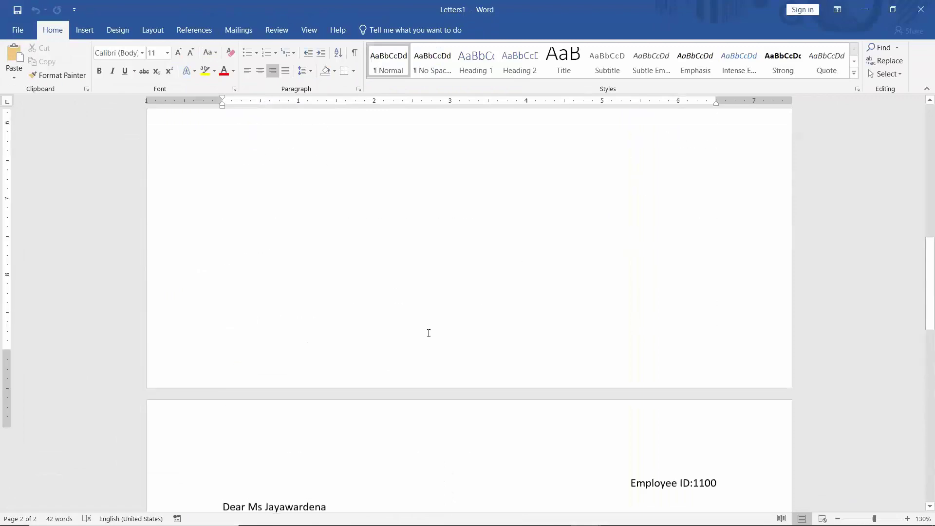
scroll(426, 337, "up", 4)
scroll(428, 333, "up", 3)
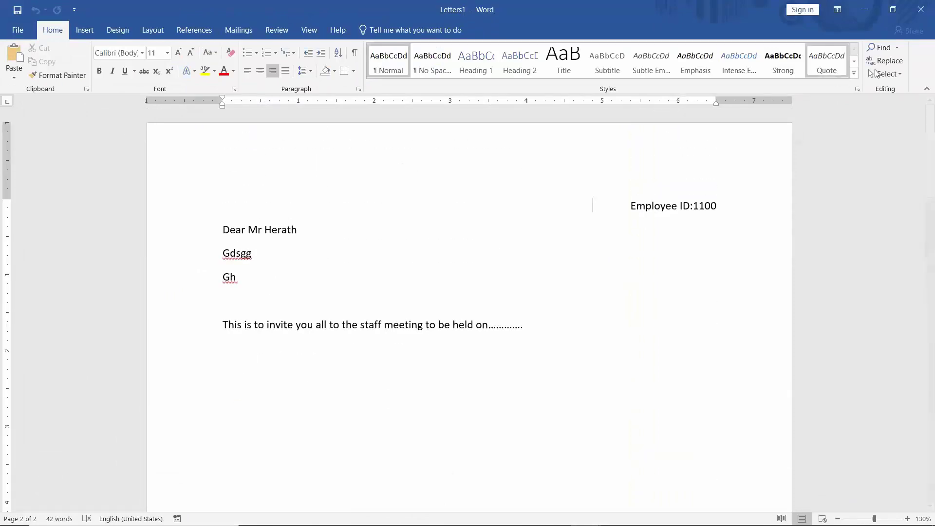
Close Letters1 without saving and reopen the Merge to New Document dialog
left_click(921, 9)
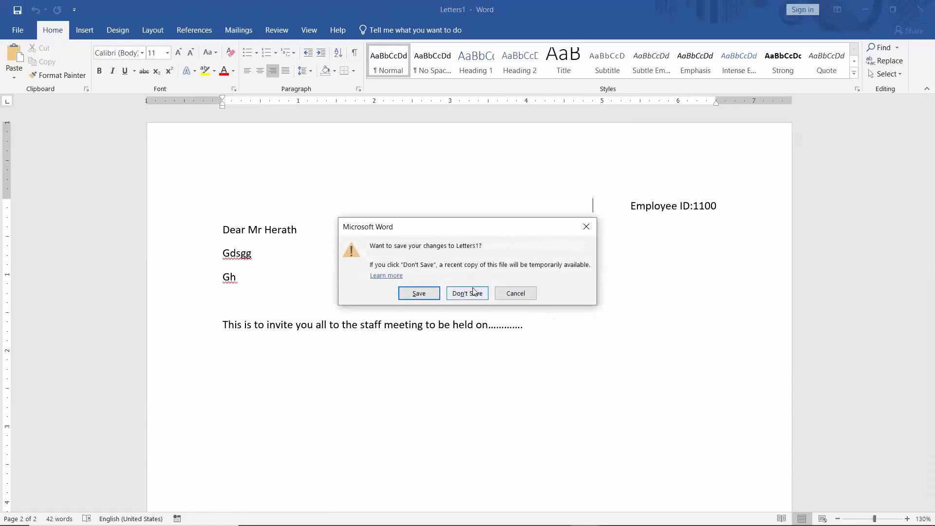
left_click(468, 293)
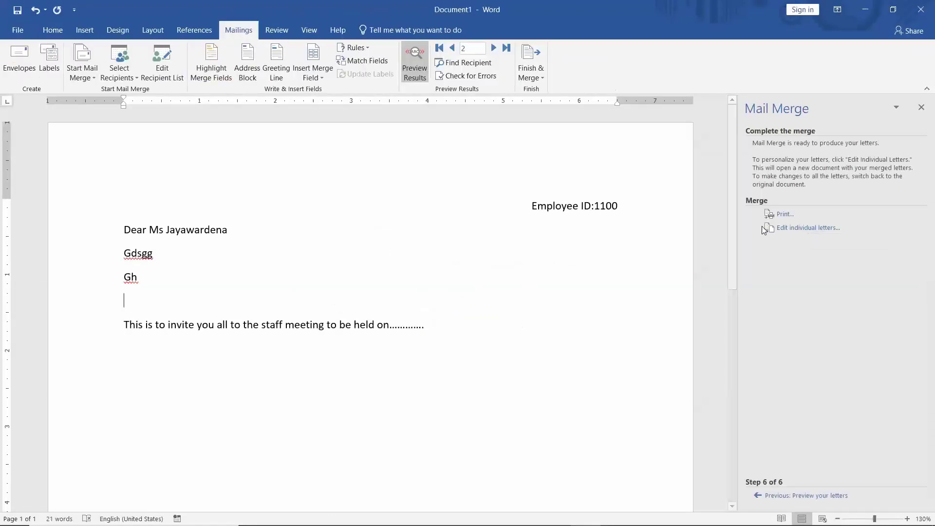
left_click(794, 228)
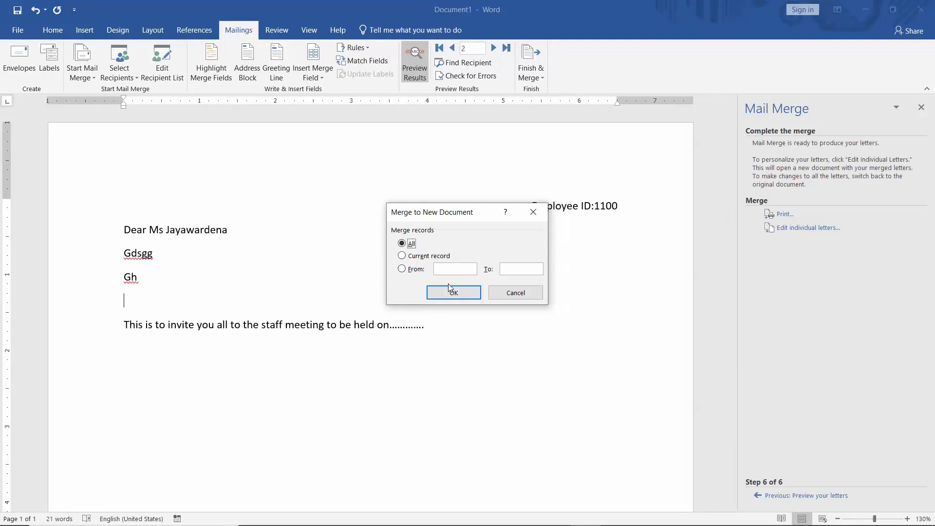
Merge All recipient records into a new Letters2 document
left_click(403, 256)
left_click(404, 270)
left_click(402, 244)
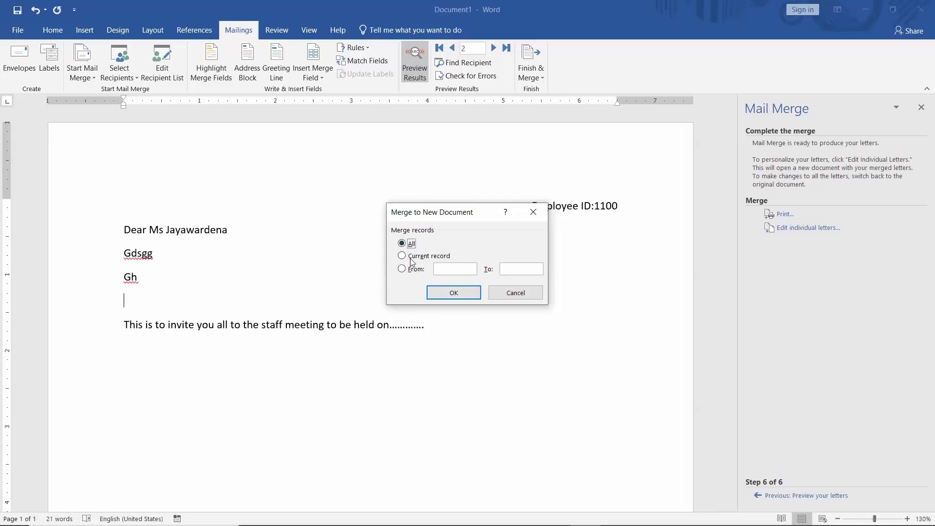
left_click(453, 294)
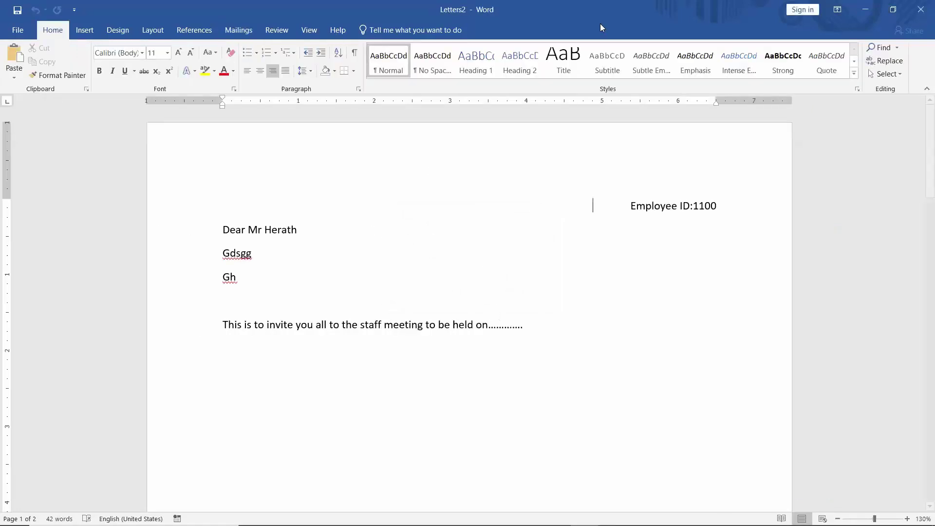
Switch between the original letter and the Letters2 windows
double_click(659, 22)
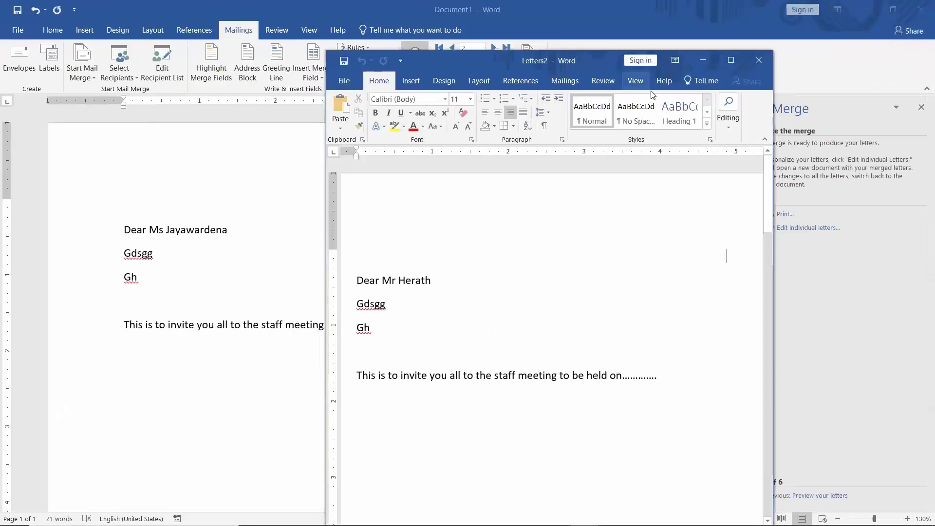
left_click(320, 303)
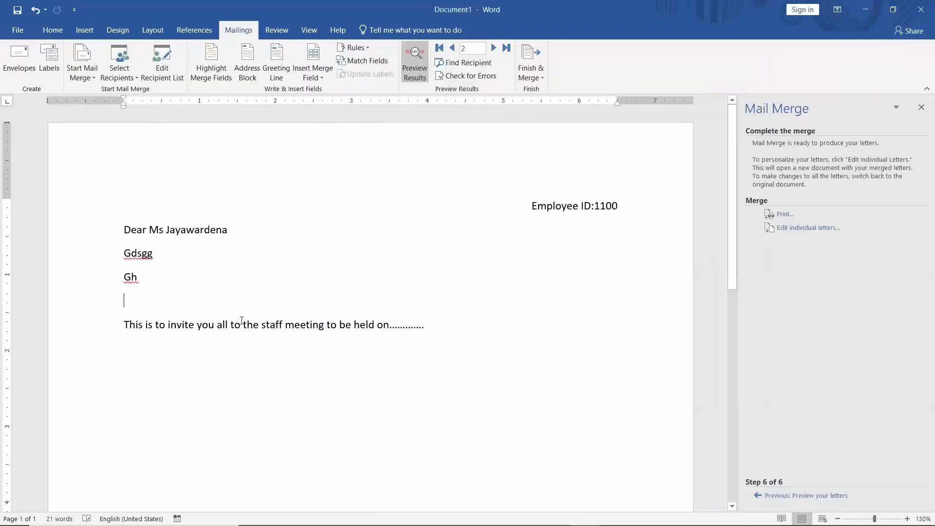
scroll(251, 329, "down", 5)
scroll(252, 330, "down", 5)
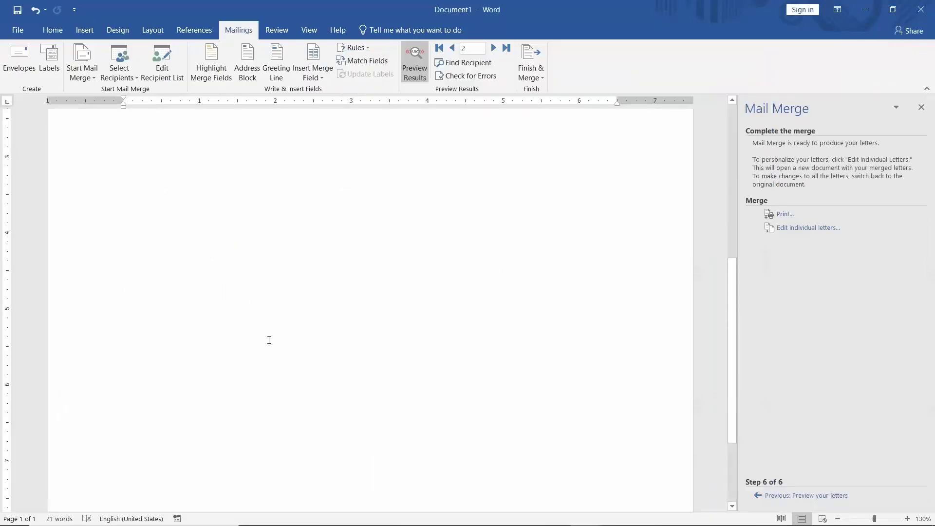
scroll(267, 338, "up", 10)
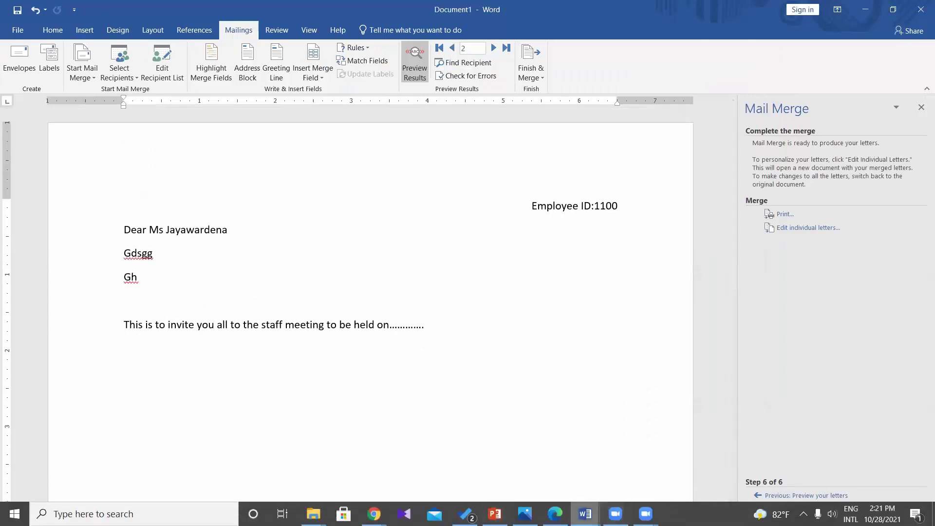
left_click(585, 514)
left_click(640, 418)
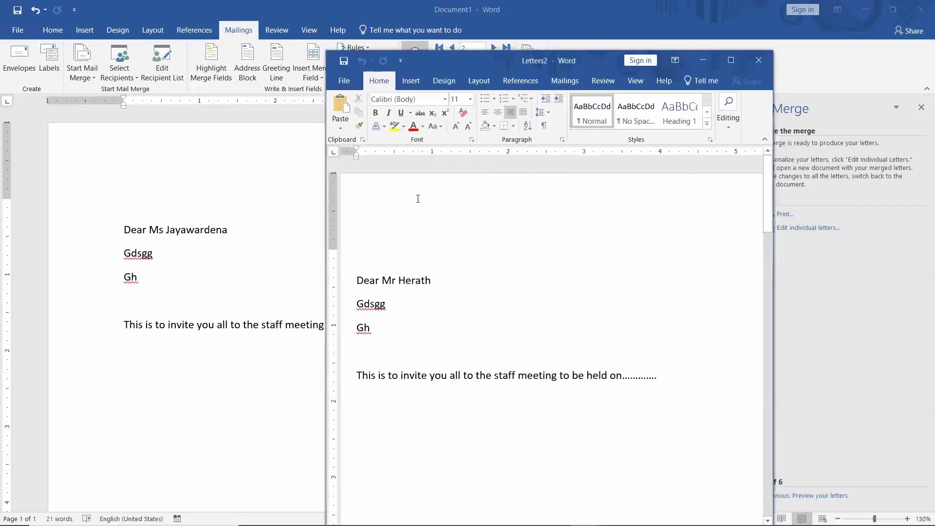
Maximize Letters2 and scroll through its two personalised letter pages
left_click_drag(326, 272, 111, 272)
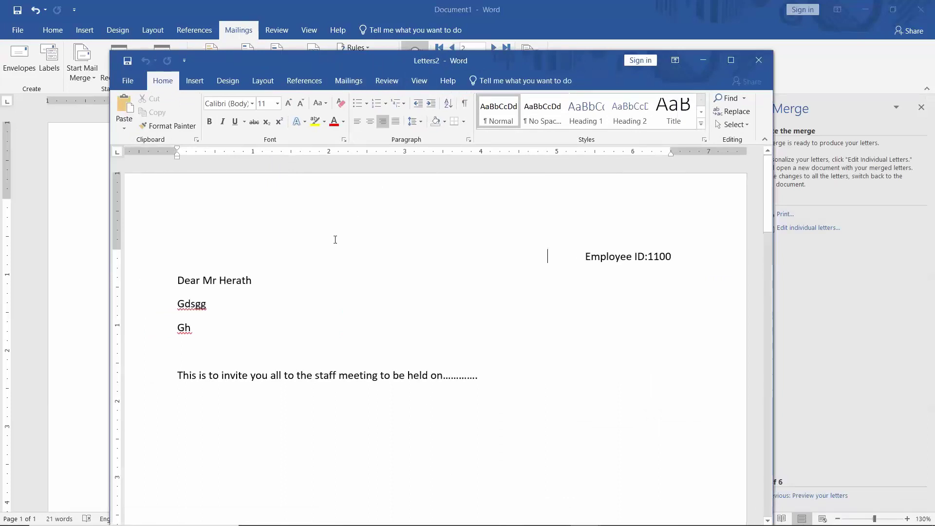
left_click(731, 60)
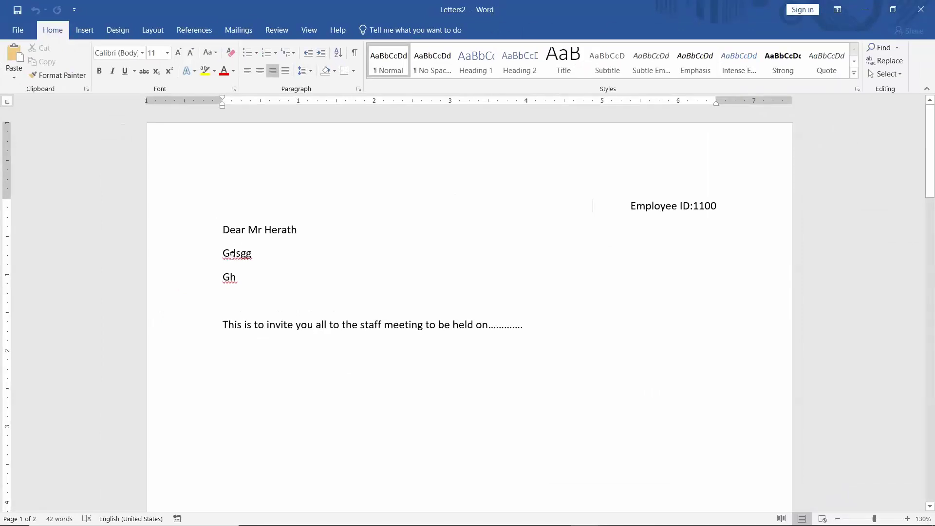
scroll(278, 273, "down", 3)
scroll(277, 273, "down", 5)
scroll(276, 271, "down", 4)
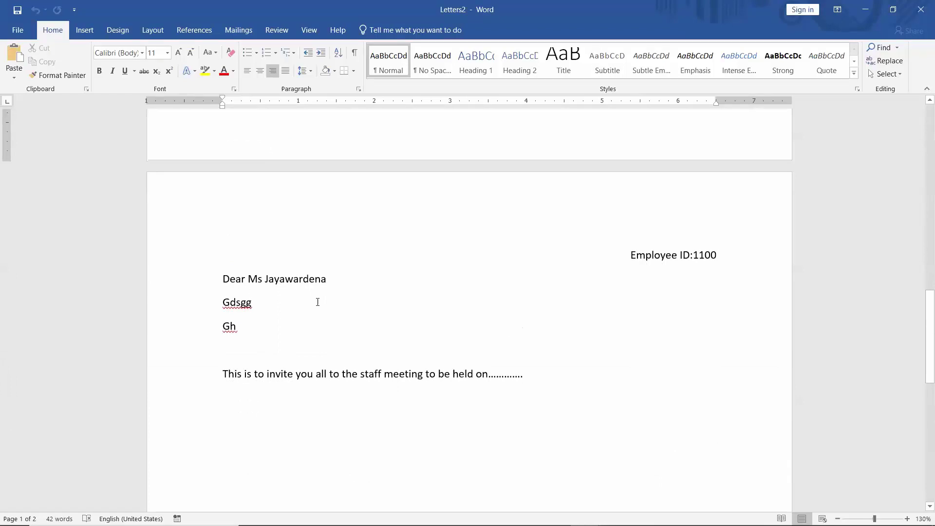
scroll(322, 307, "down", 3)
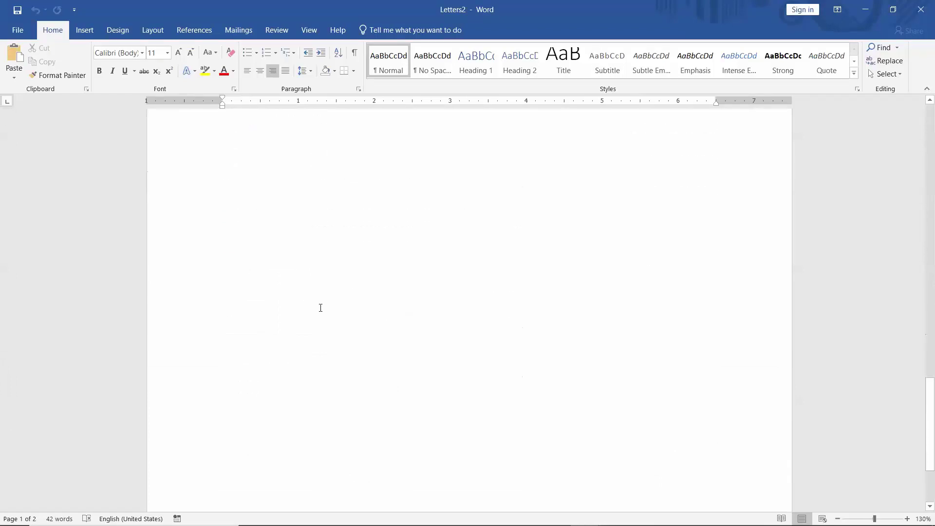
scroll(320, 307, "up", 7)
scroll(320, 307, "up", 4)
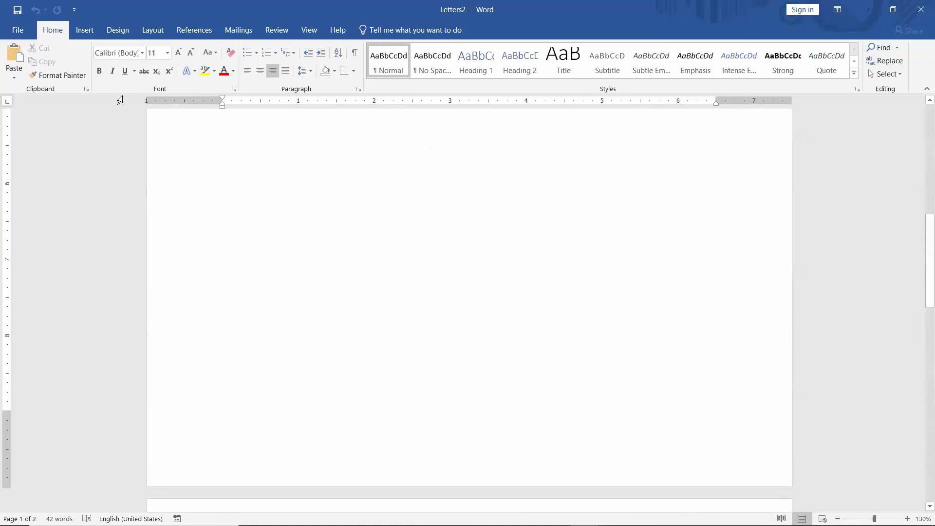
Begin saving Letters2, cancel the save, then close the document
left_click(17, 11)
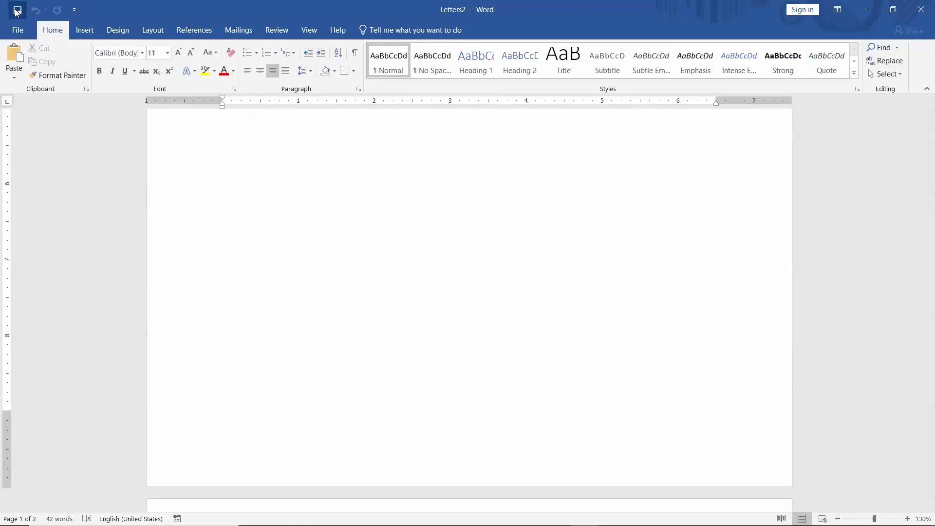
left_click(453, 9)
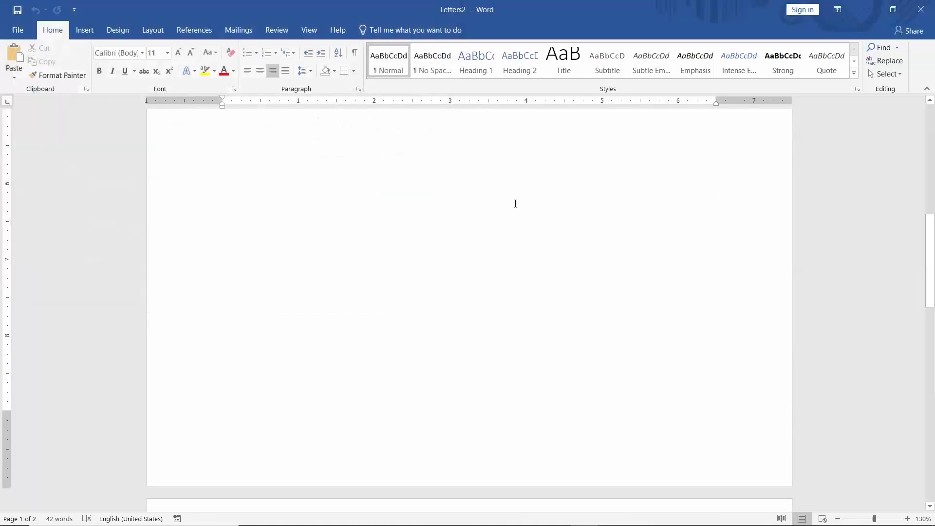
scroll(516, 203, "up", 5)
scroll(544, 211, "up", 4)
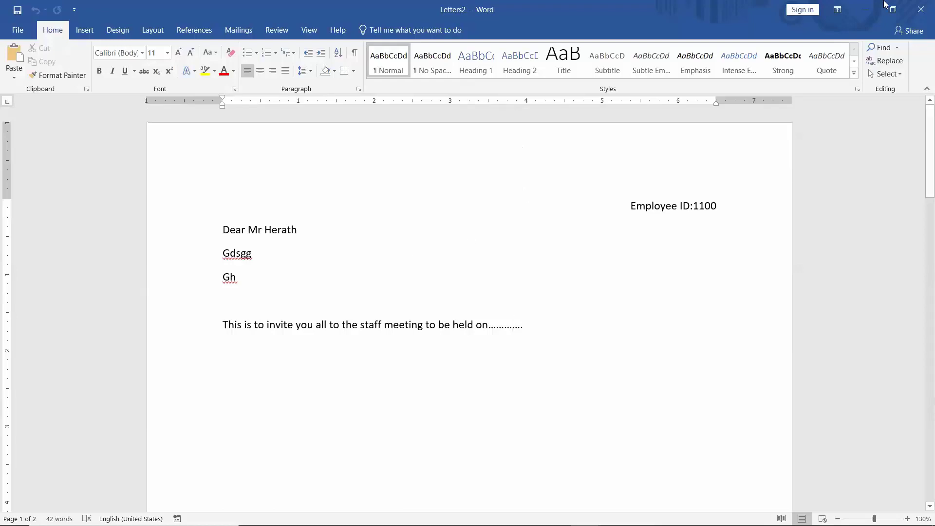
left_click(921, 10)
Close Letters2 at the save prompt and dismiss the Envelopes and Labels window
left_click(468, 294)
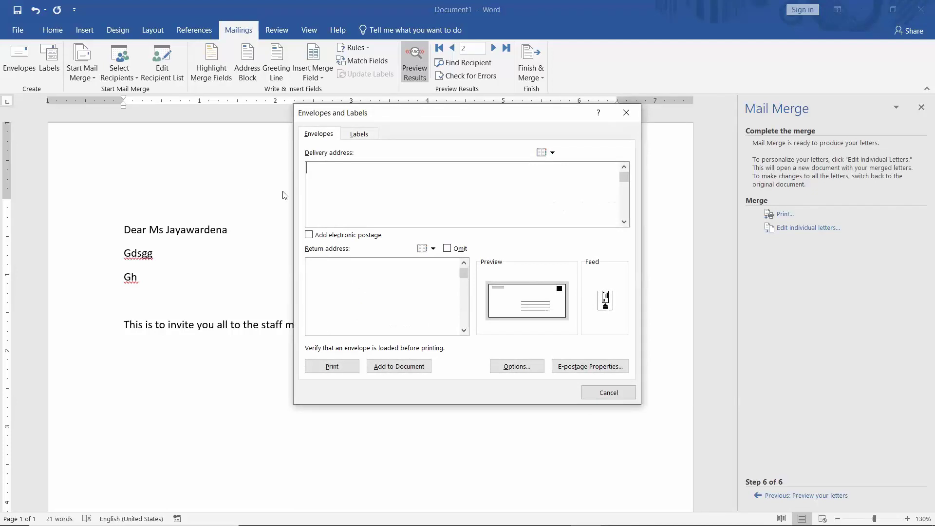
left_click(627, 113)
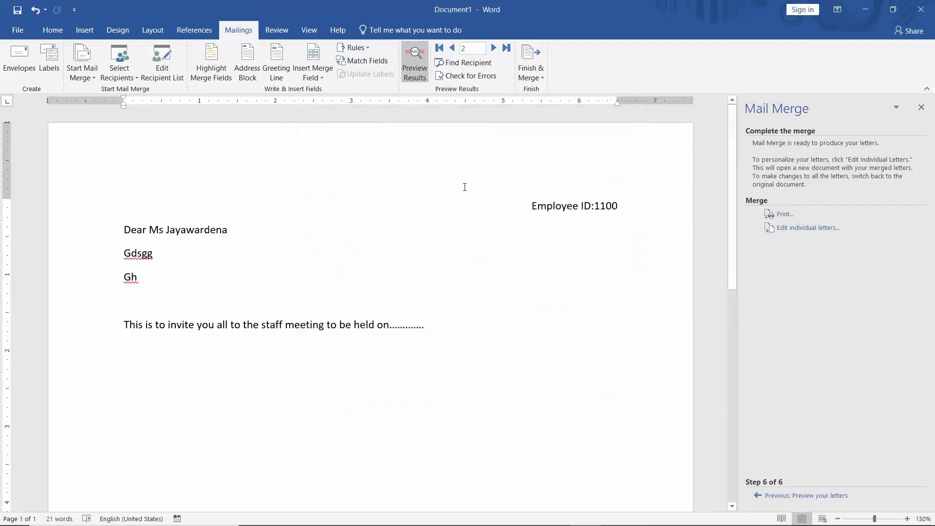
Switch to the exam paper in the browser and highlight 'steps to create' in question b
left_click(374, 514)
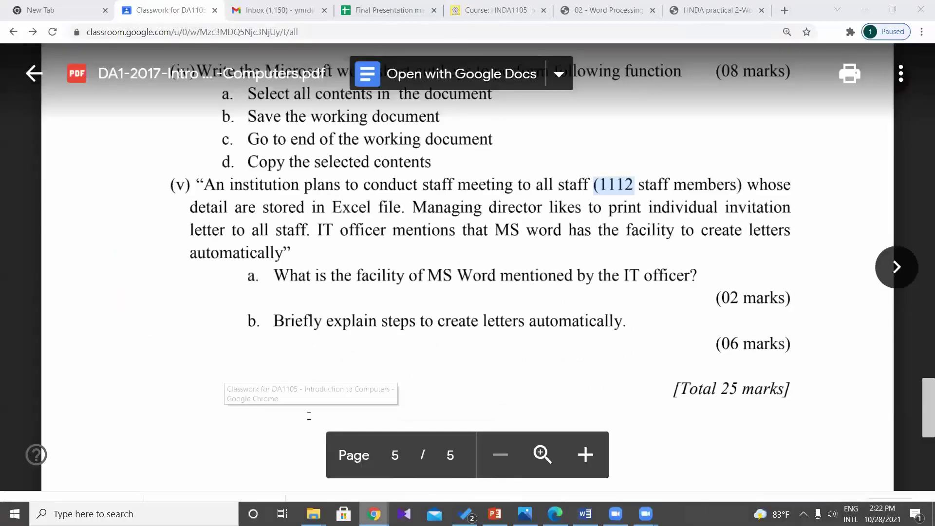
left_click(310, 427)
scroll(365, 341, "down", 5)
scroll(363, 344, "up", 5)
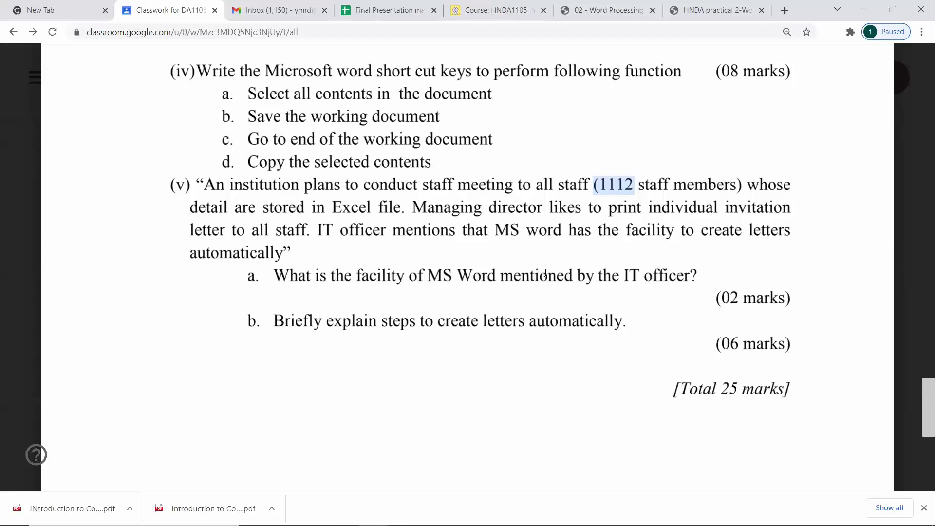
left_click(570, 279)
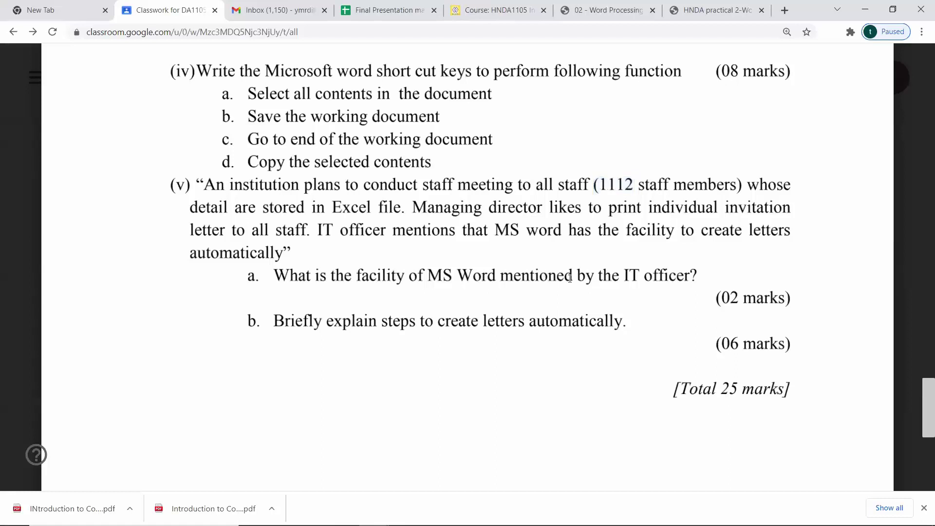
left_click_drag(400, 321, 471, 325)
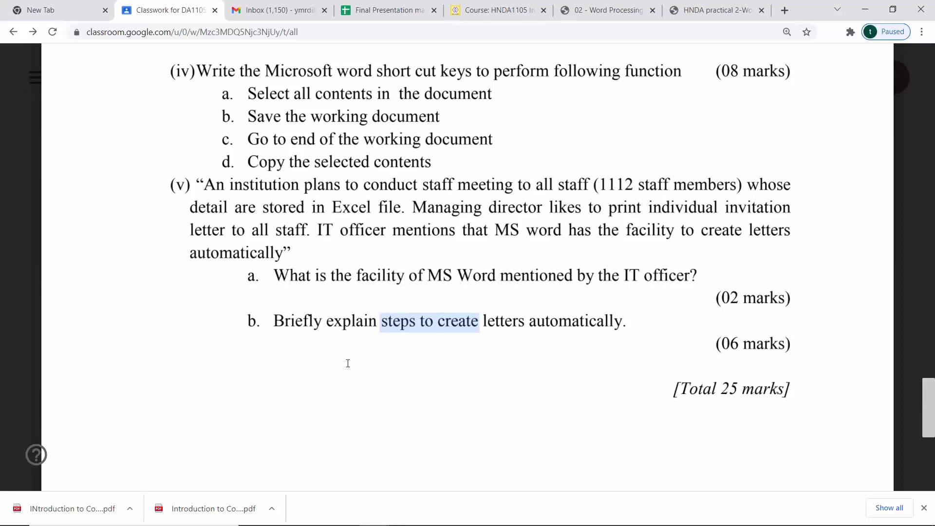
Zoom the browser out to 110% and scroll up to Question 04
scroll(348, 363, "down", 4)
scroll(348, 363, "up", 4)
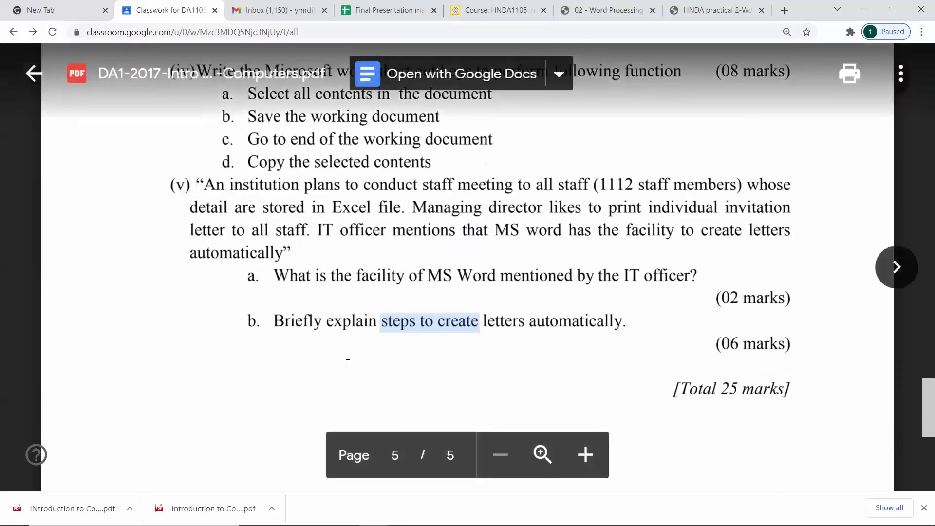
scroll(343, 361, "up", 2)
scroll(340, 357, "down", 2)
scroll(304, 331, "up", 4)
scroll(304, 331, "up", 5)
scroll(299, 329, "up", 2)
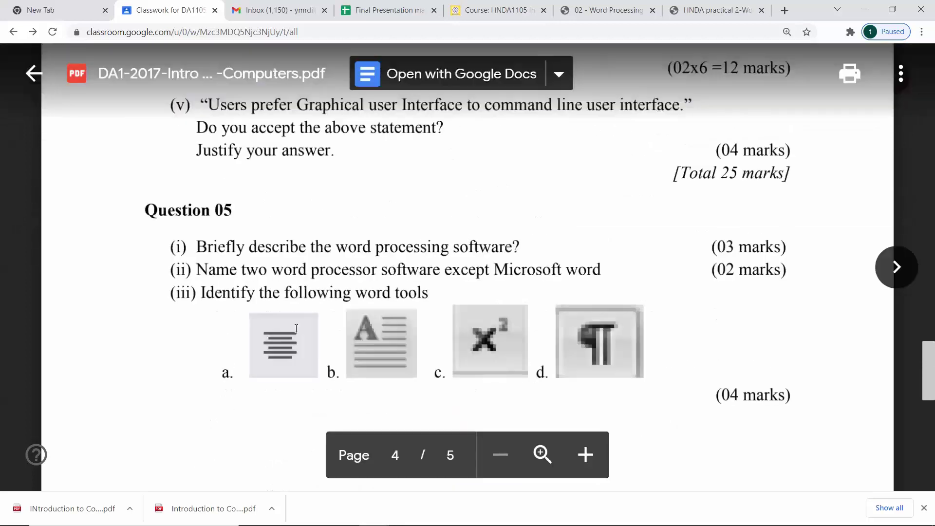
scroll(297, 328, "up", 2)
scroll(296, 328, "down", 10)
scroll(295, 329, "down", 5)
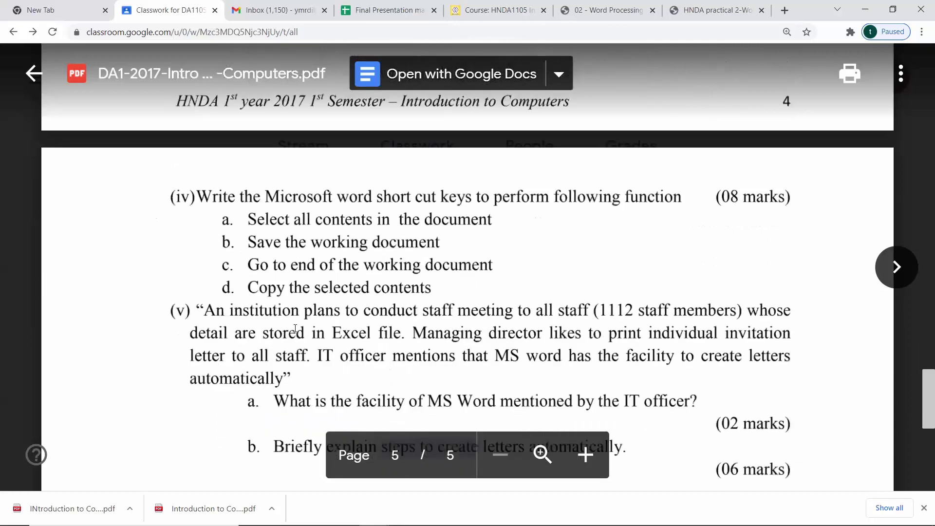
scroll(295, 329, "down", 8)
scroll(295, 329, "up", 8)
scroll(296, 329, "up", 6)
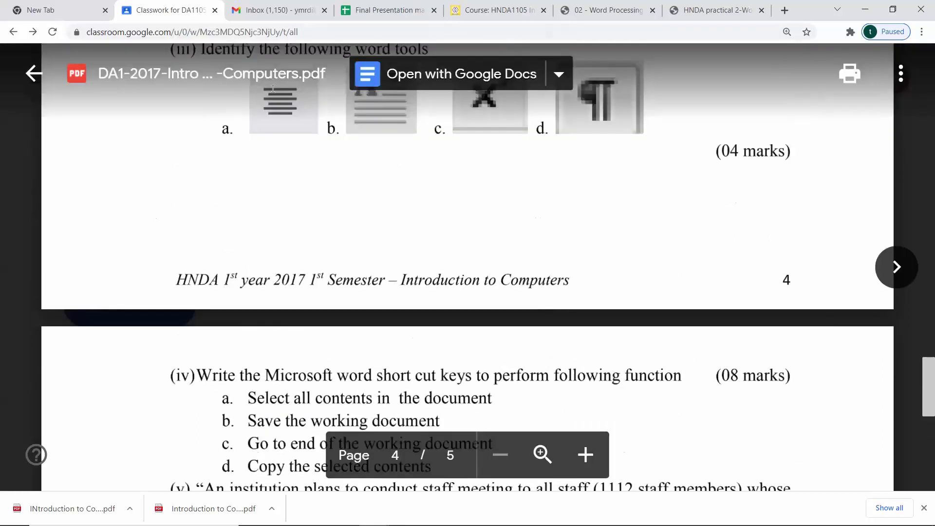
scroll(340, 261, "up", 5)
scroll(340, 261, "up", 3)
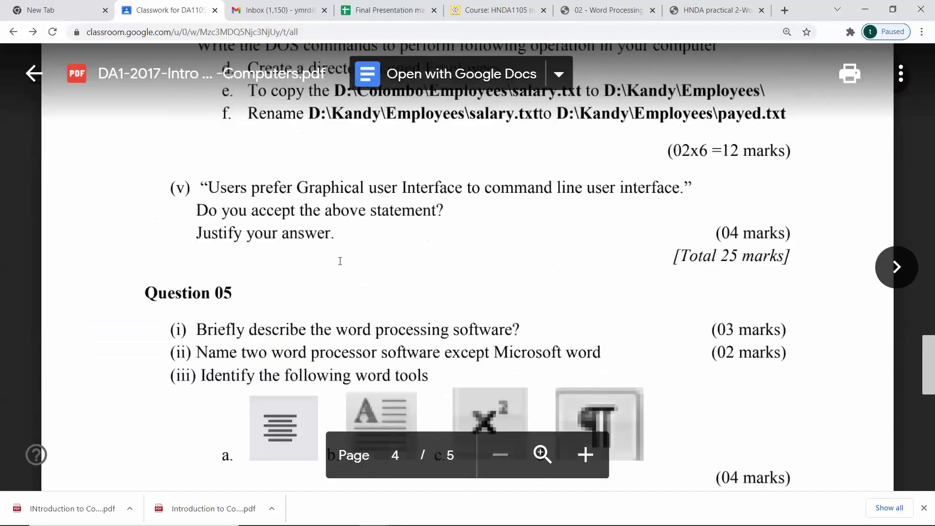
key("ctrl+minus")
key("ctrl+minus")
key("ctrl+minus")
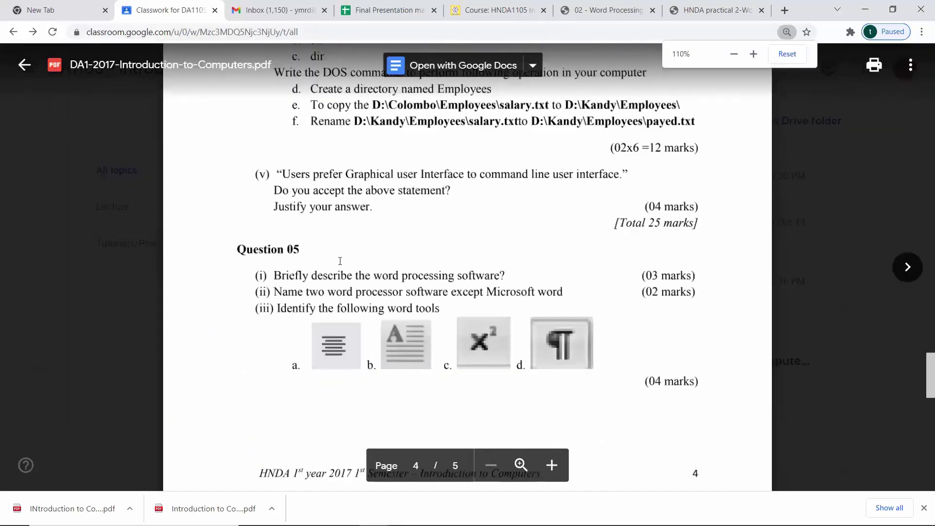
scroll(307, 287, "up", 5)
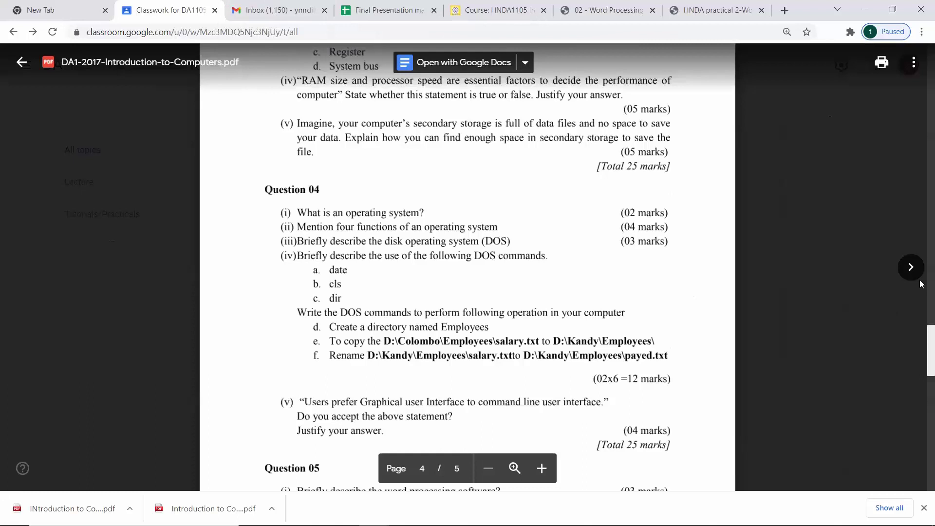
Skip two files ahead to Introduction to Computers 2018.pdf and zoom it to 250%
left_click(911, 269)
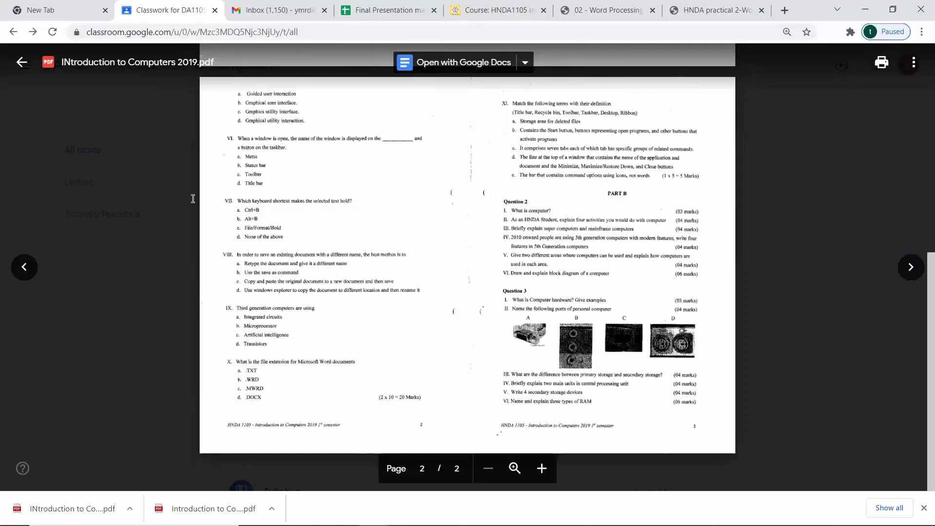
left_click(910, 268)
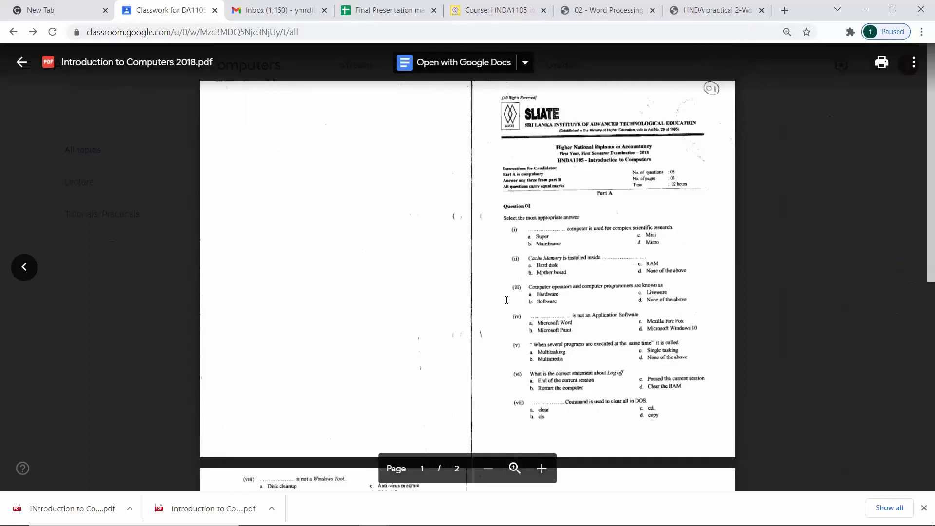
scroll(502, 300, "up", 5)
scroll(446, 307, "up", 1)
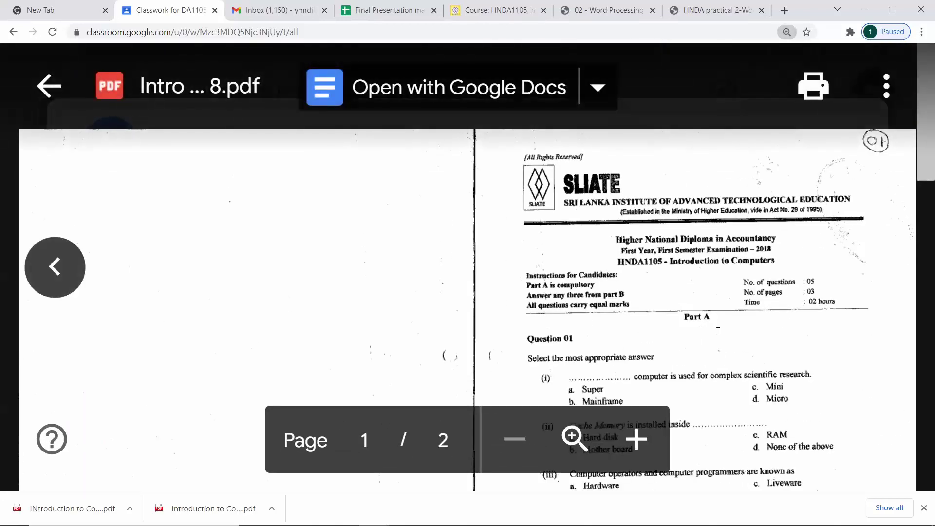
scroll(680, 355, "down", 2)
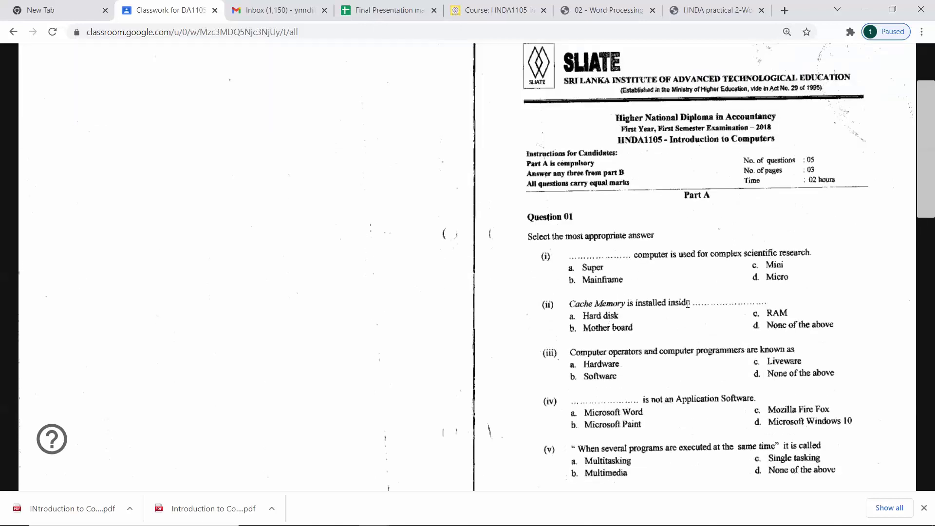
scroll(688, 303, "down", 2)
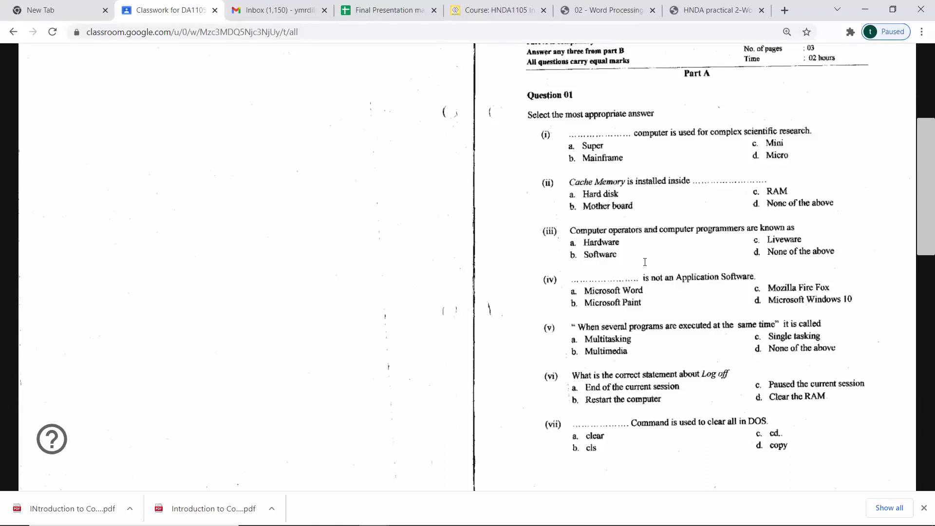
Scroll through the 2018 paper to read Questions 02, 04 and 05
scroll(645, 262, "down", 3)
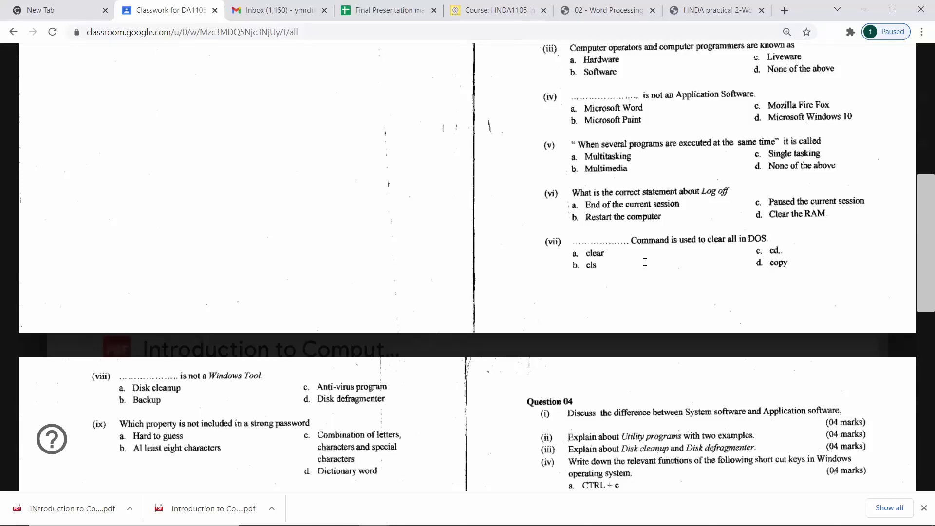
scroll(605, 339, "down", 5)
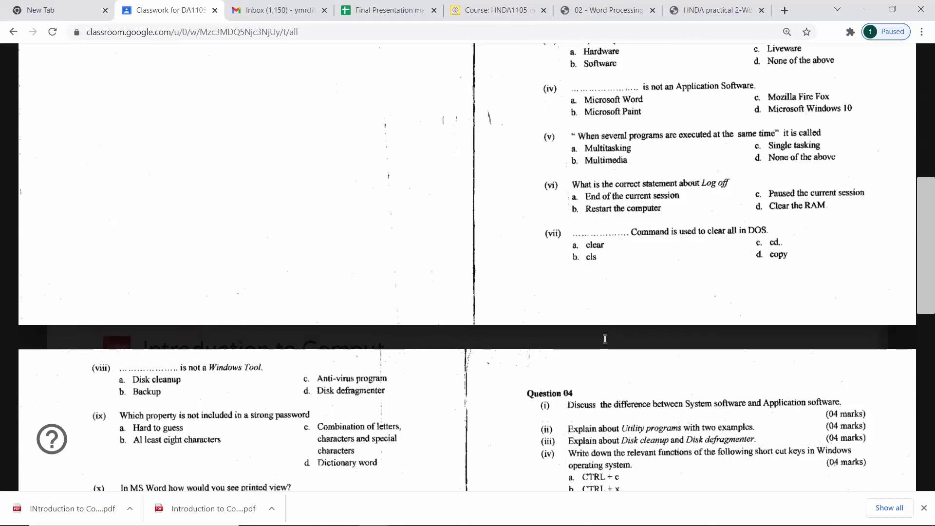
scroll(605, 339, "down", 1)
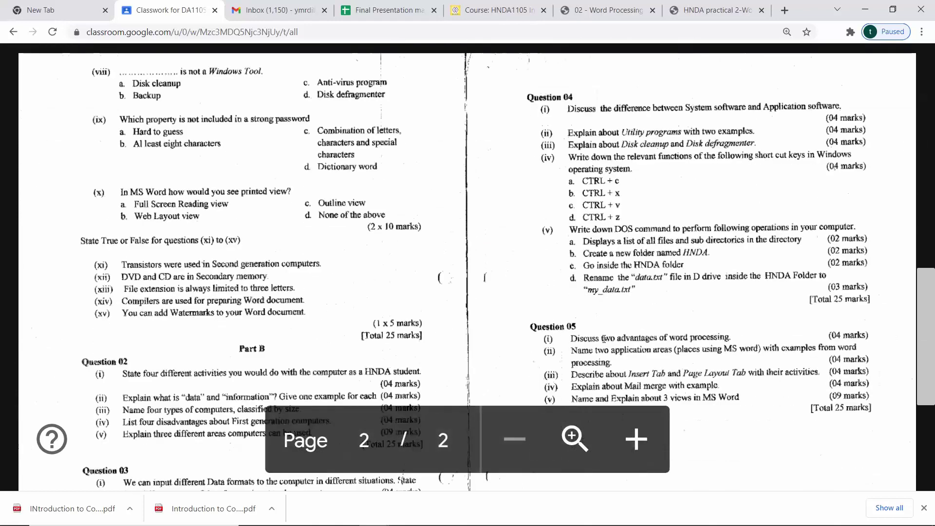
scroll(604, 339, "up", 10)
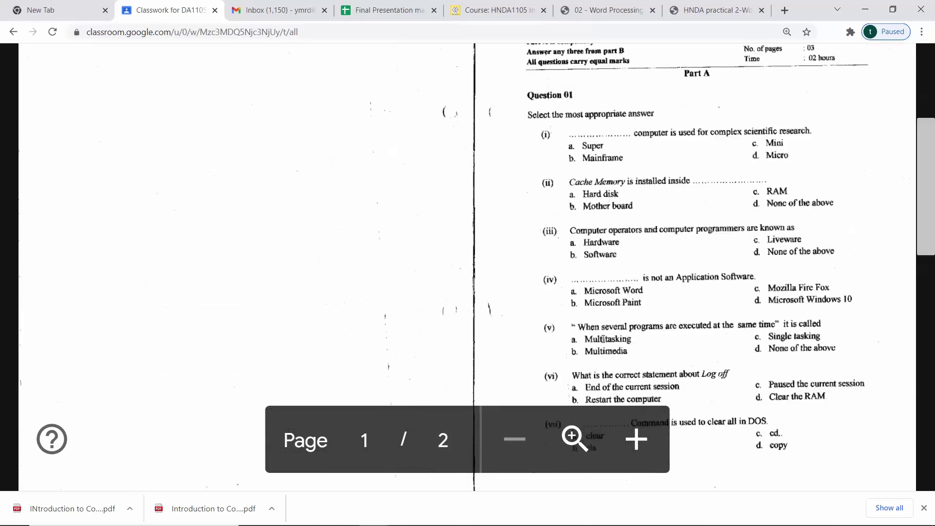
scroll(603, 338, "down", 5)
scroll(603, 338, "down", 1)
scroll(236, 373, "down", 1)
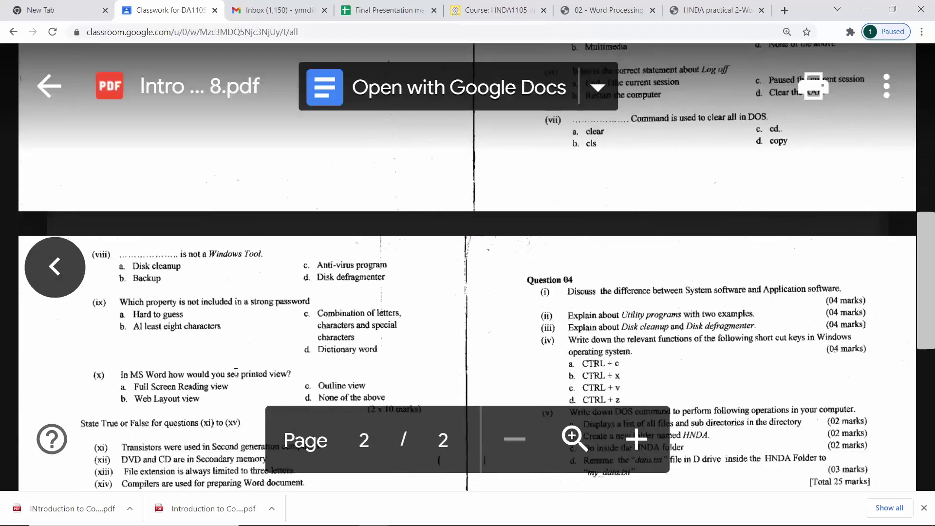
scroll(236, 358, "down", 3)
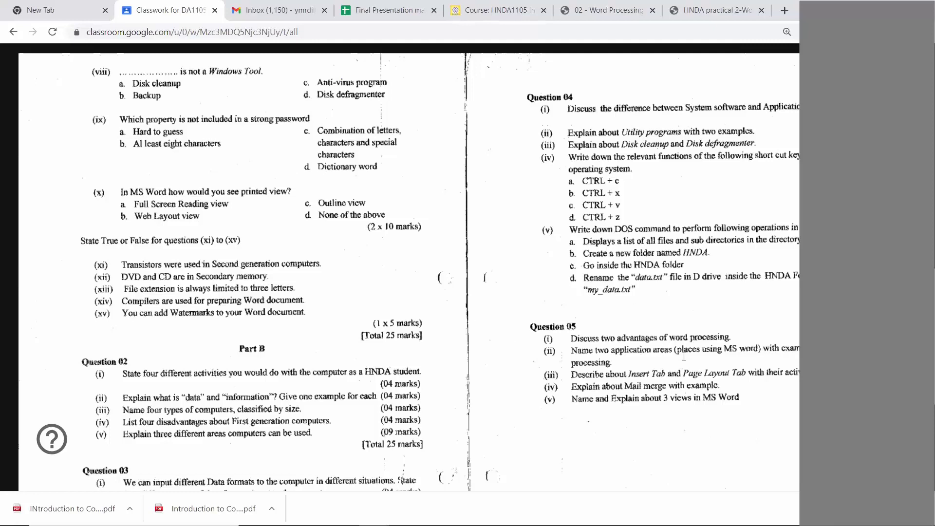
scroll(552, 363, "down", 5)
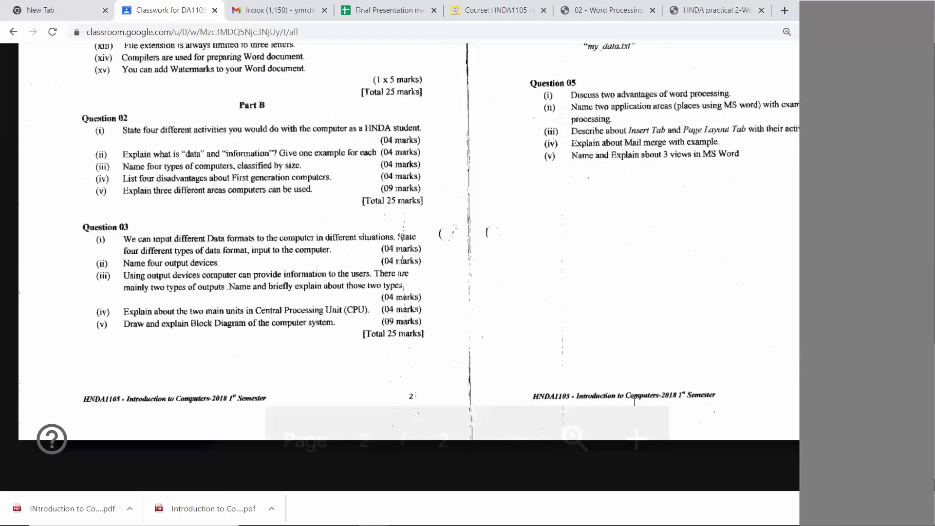
scroll(629, 404, "up", 9)
scroll(602, 331, "up", 8)
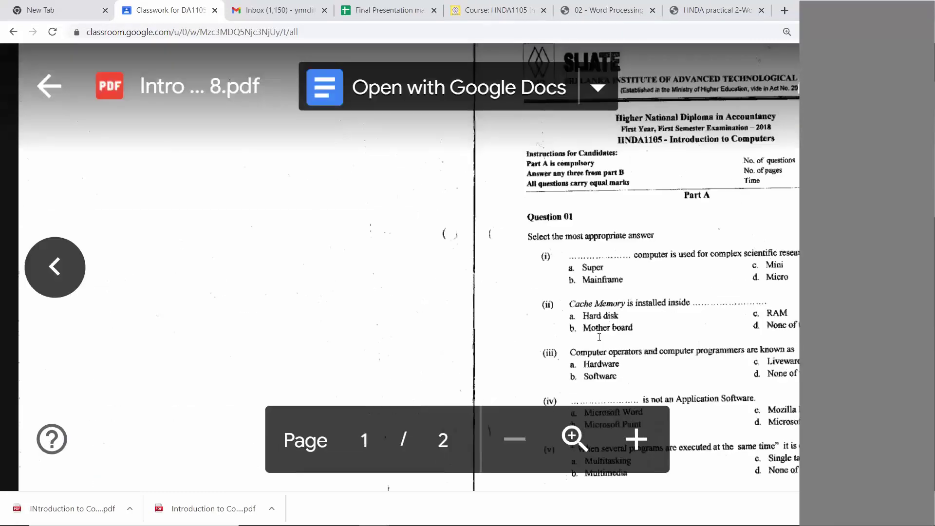
scroll(274, 222, "up", 3)
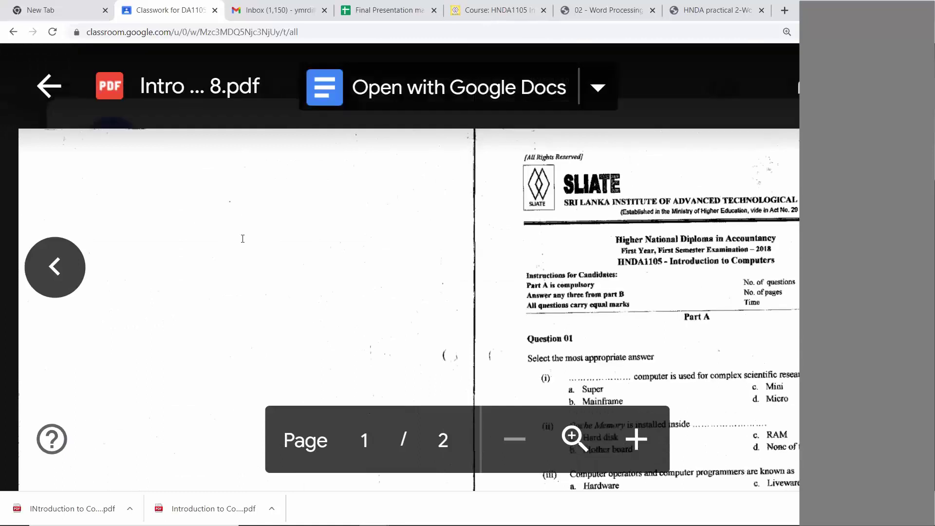
scroll(618, 279, "down", 3)
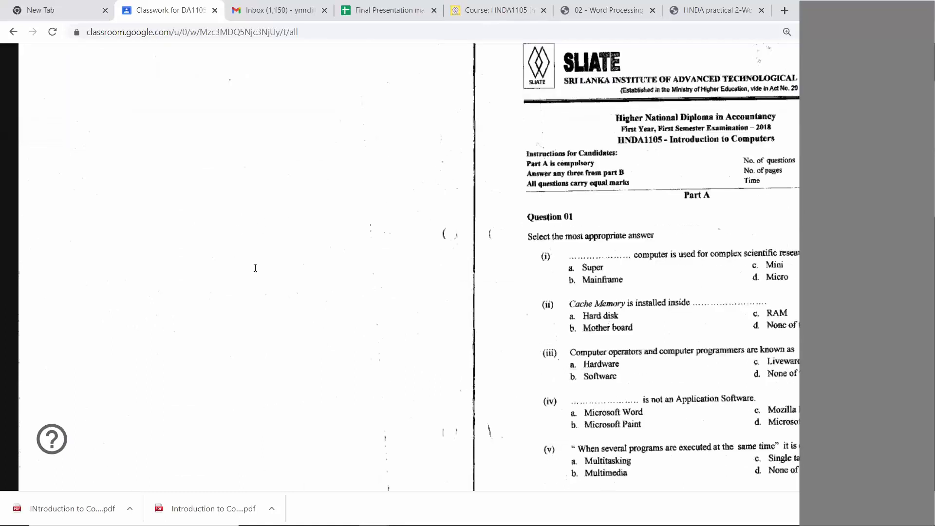
scroll(618, 280, "down", 1)
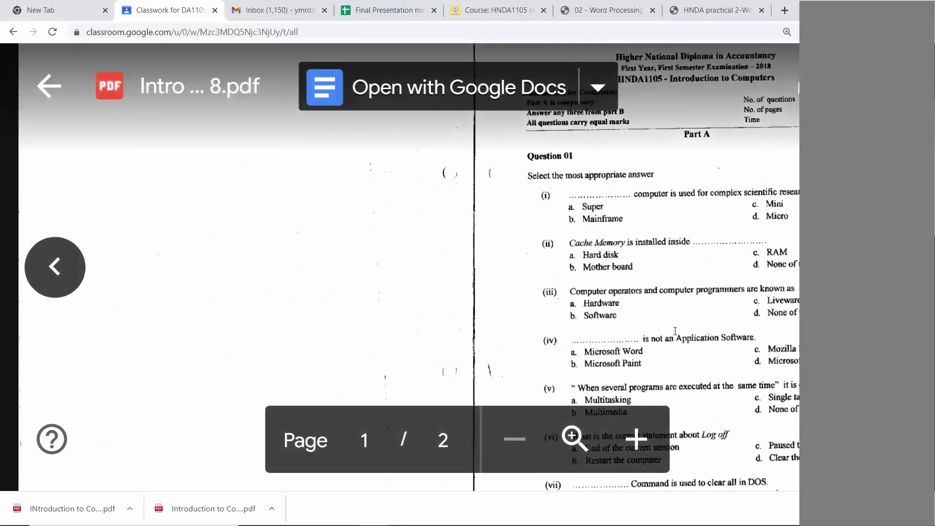
scroll(675, 331, "down", 4)
scroll(675, 331, "down", 3)
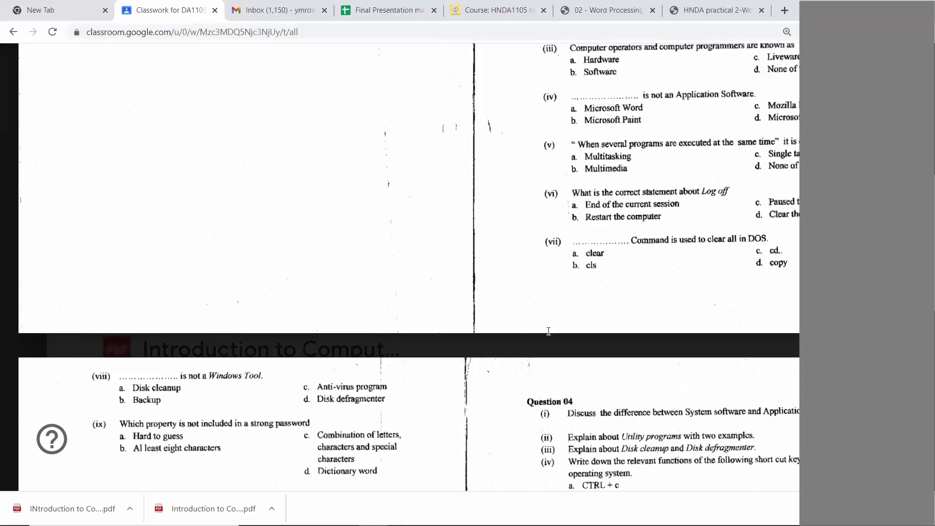
scroll(652, 291, "up", 6)
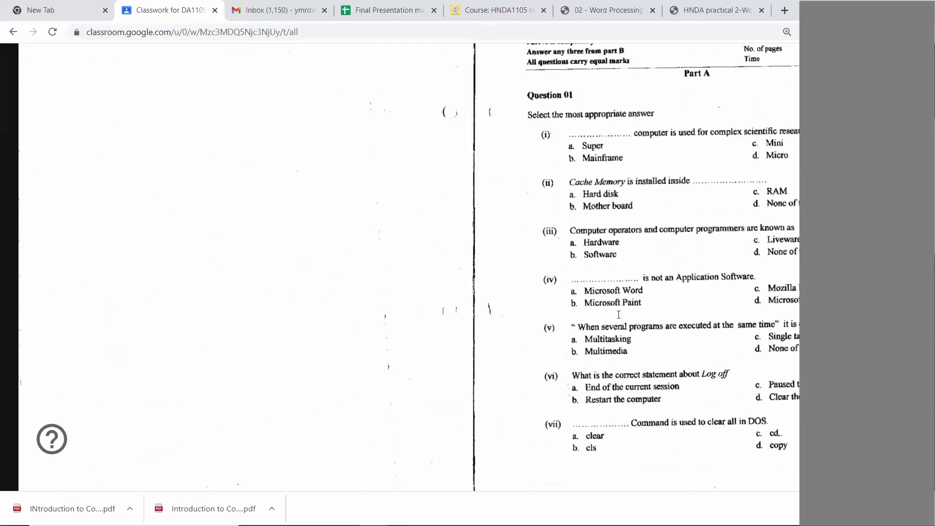
scroll(709, 319, "up", 2)
scroll(709, 319, "down", 9)
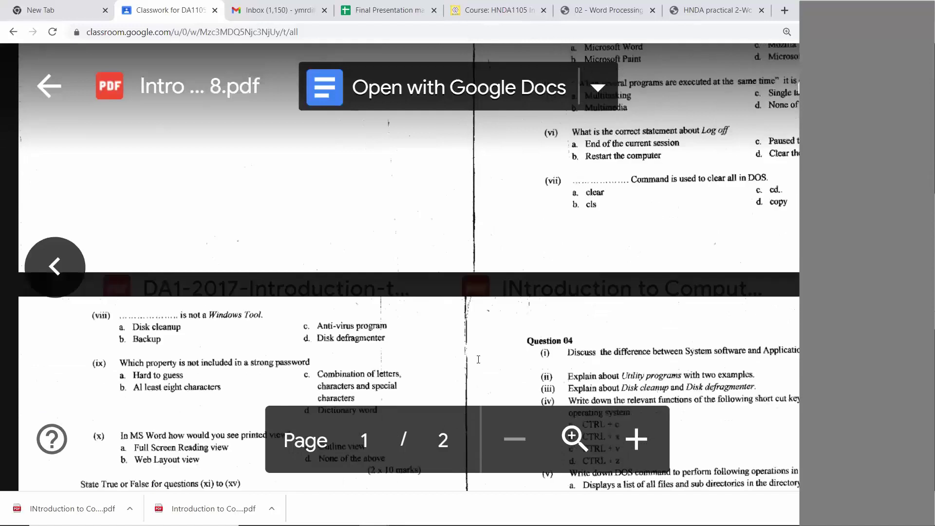
scroll(471, 359, "down", 5)
scroll(355, 305, "down", 8)
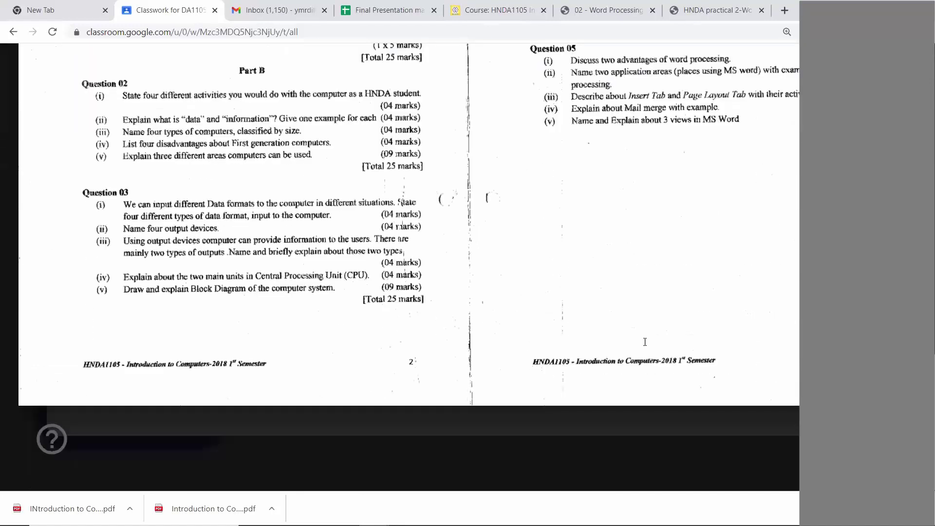
scroll(740, 353, "up", 2)
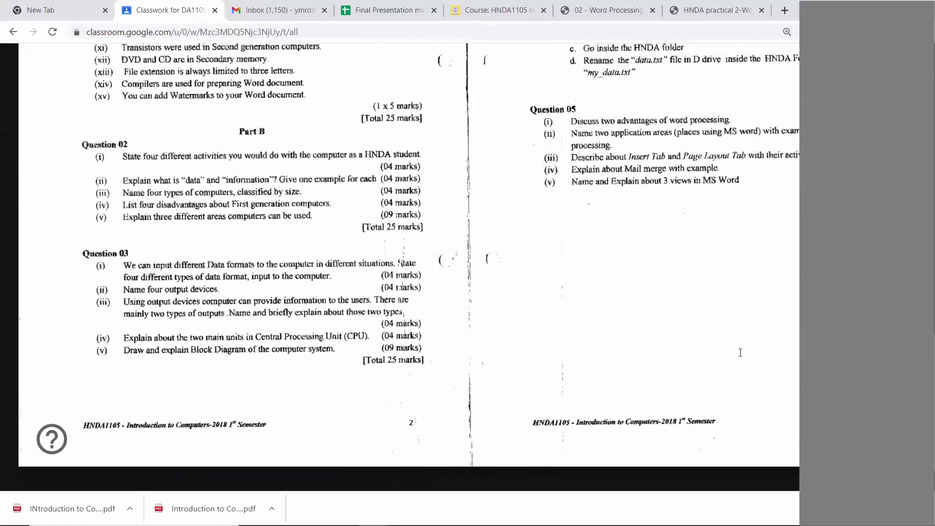
scroll(682, 346, "up", 2)
scroll(556, 331, "up", 4)
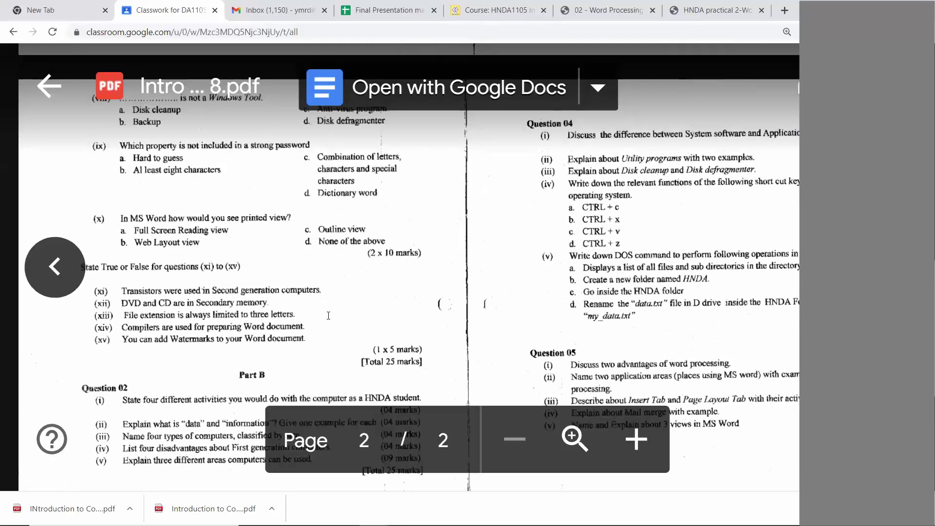
scroll(328, 316, "up", 3)
scroll(328, 316, "down", 8)
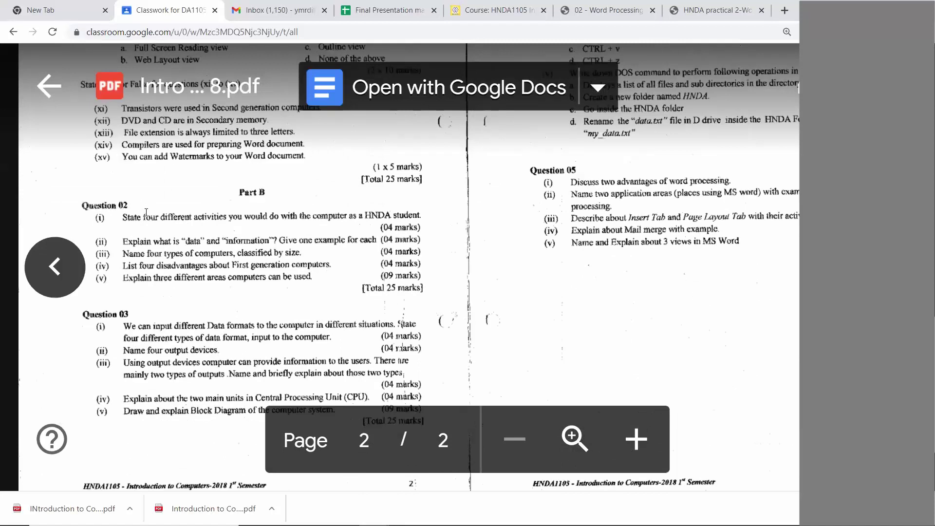
scroll(141, 214, "down", 1)
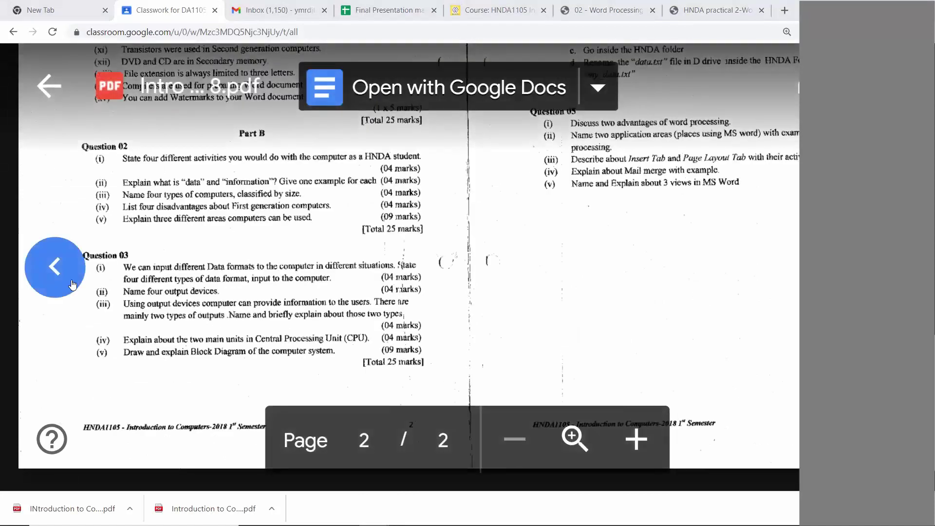
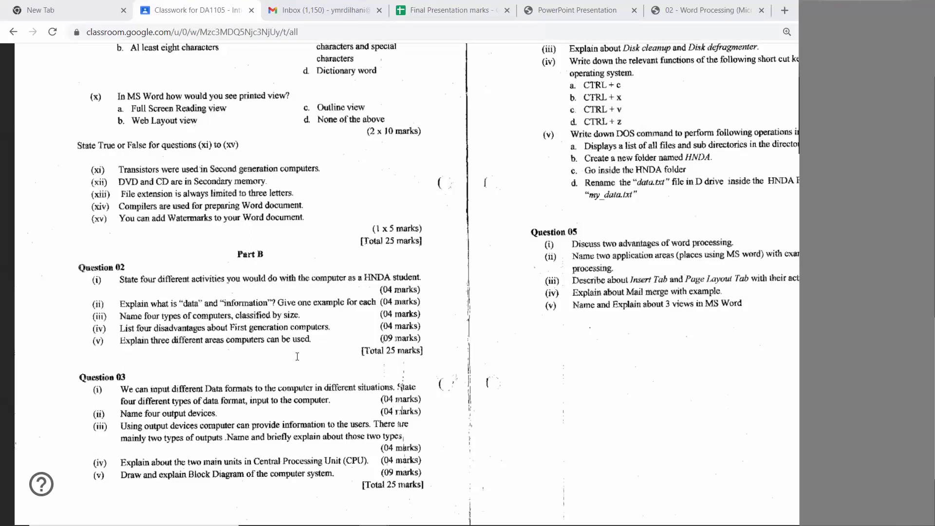
scroll(298, 357, "down", 3)
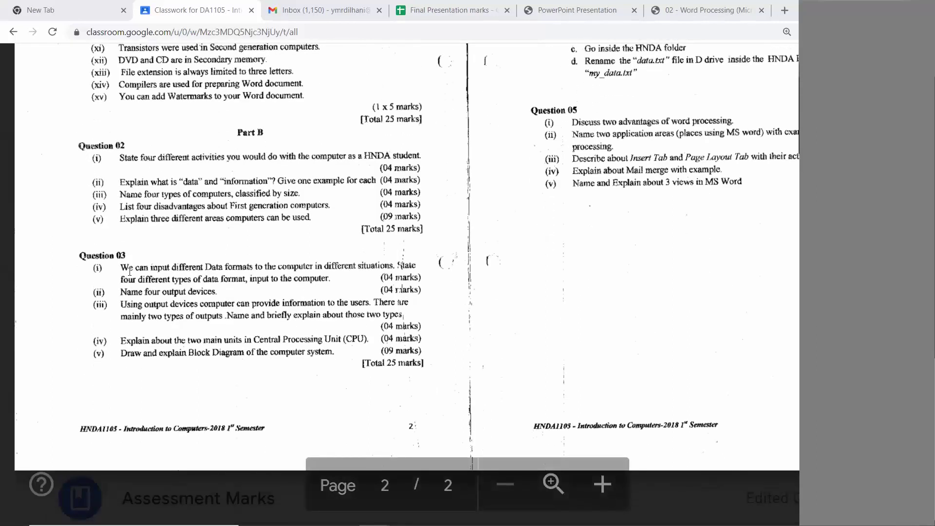
scroll(270, 245, "up", 3)
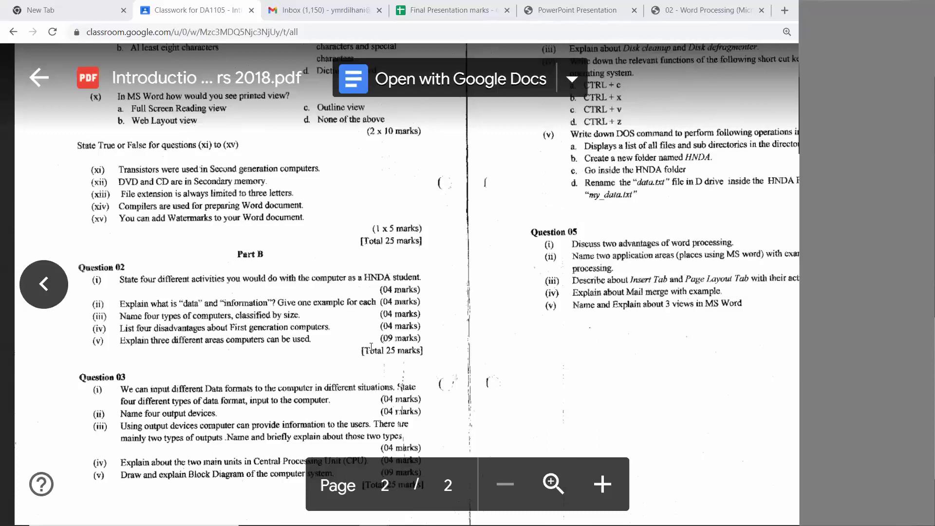
scroll(371, 347, "up", 5)
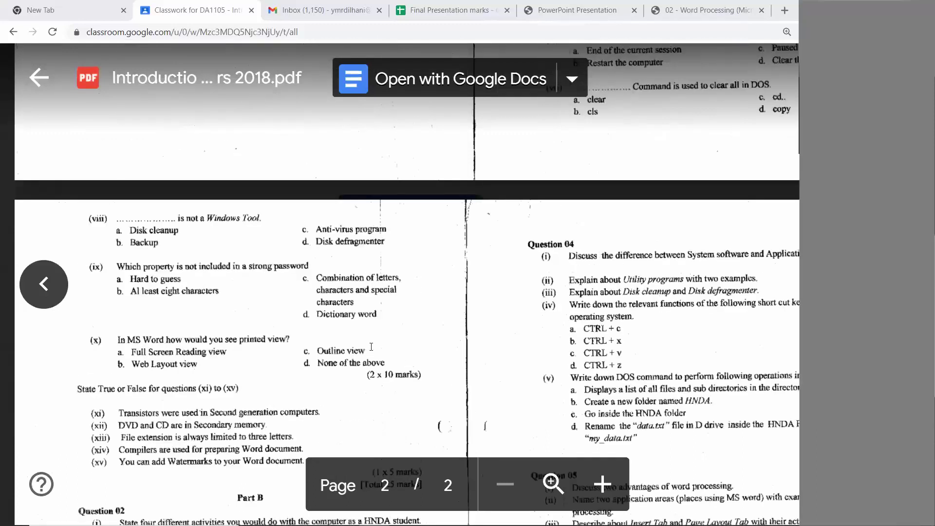
scroll(371, 347, "down", 7)
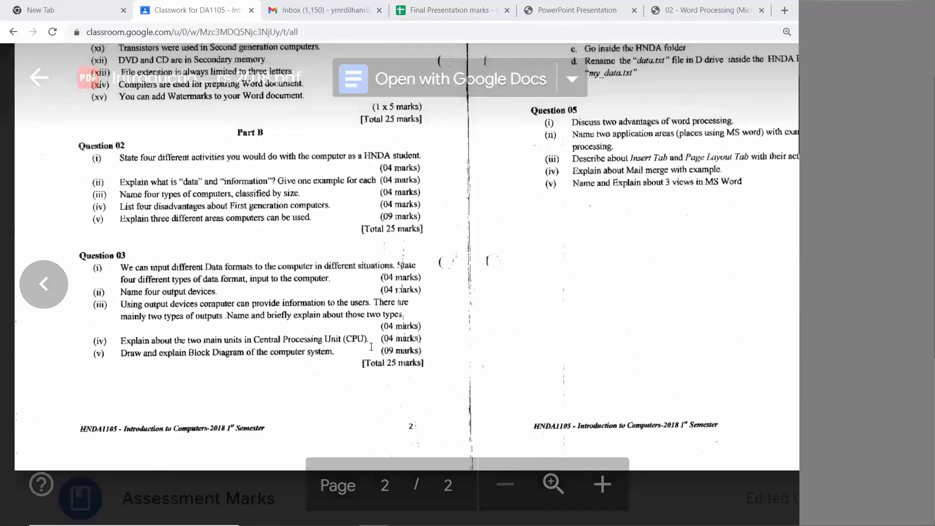